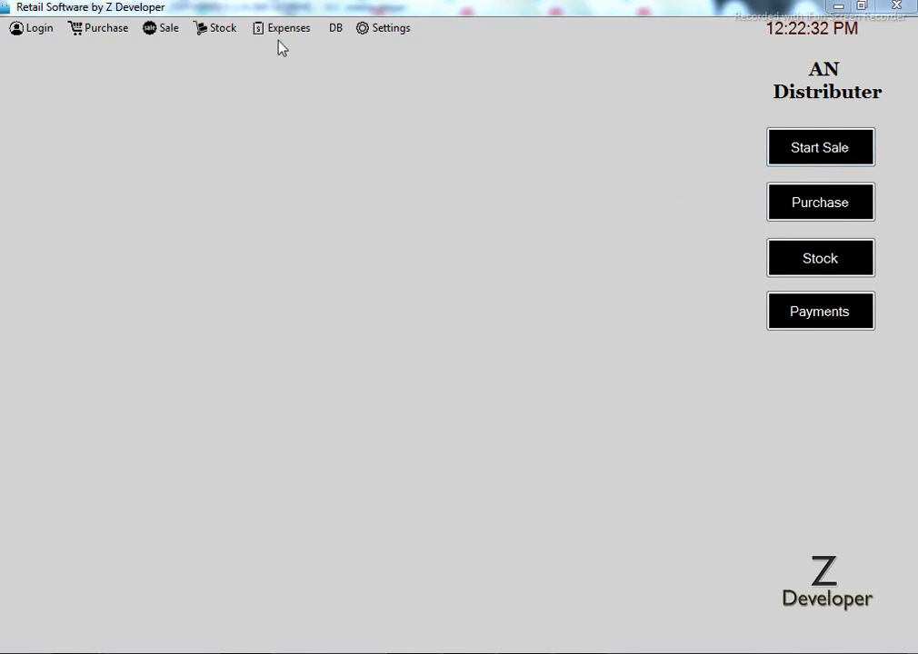
Browse the Purchase, Sale, Stock, Expenses and DB menus, then open Settings > View listing the users
{"action": "left_click", "coordinate": [107, 29]}
{"action": "left_click", "coordinate": [169, 30]}
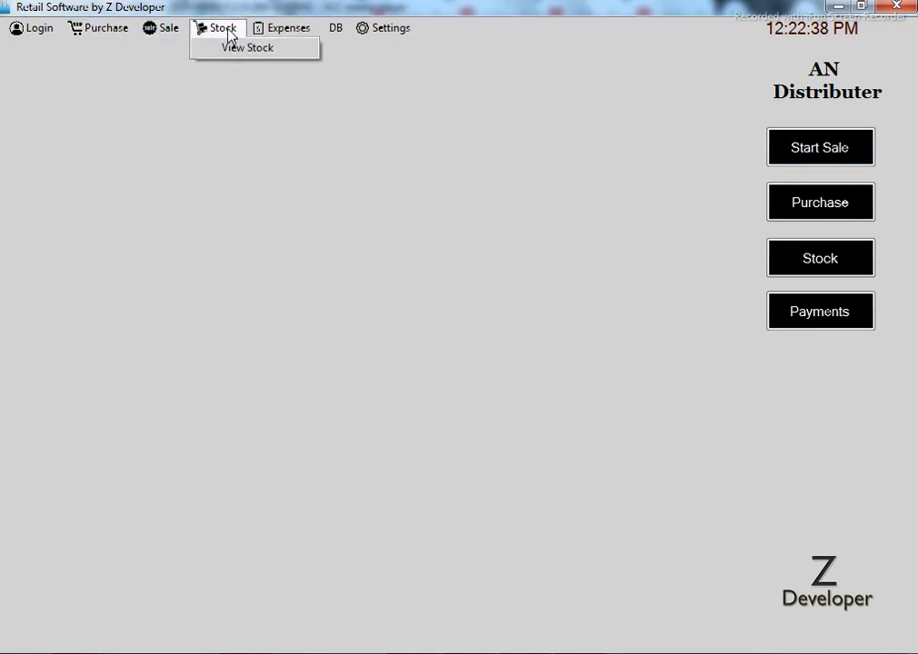
{"action": "mouse_move", "coordinate": [336, 34]}
{"action": "mouse_move", "coordinate": [403, 34]}
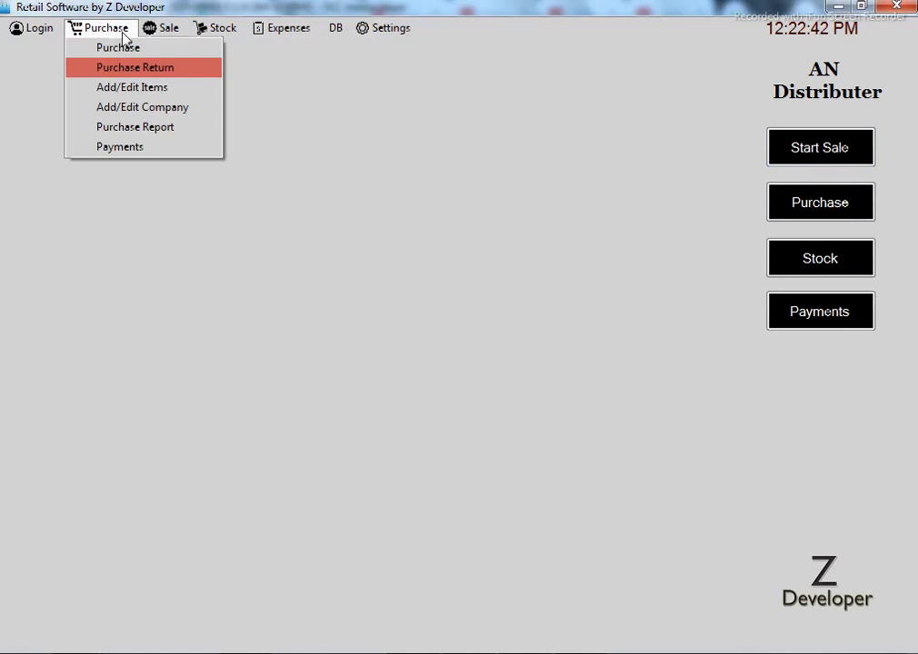
{"action": "left_click", "coordinate": [402, 53]}
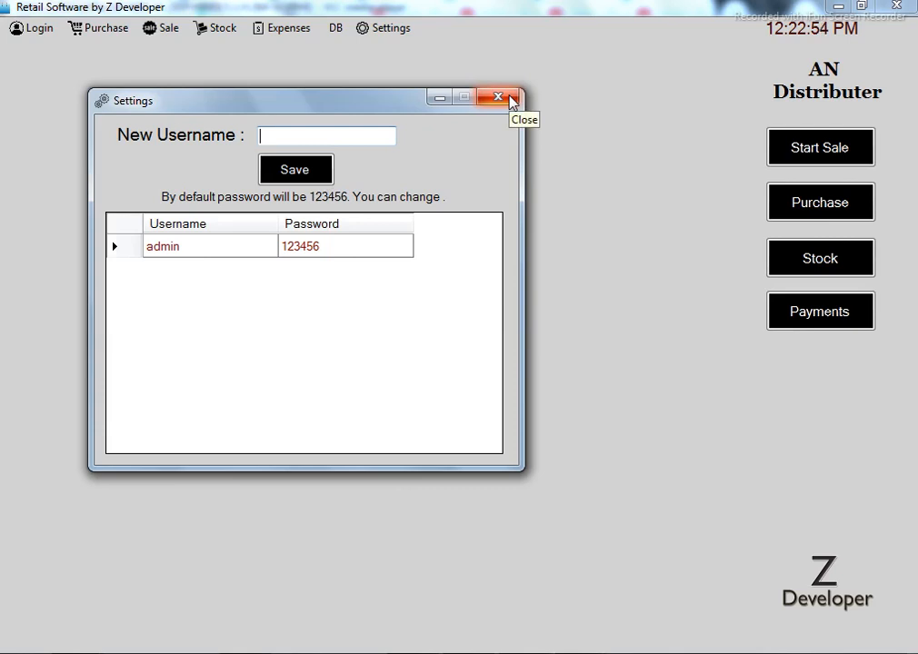
Close the Settings window to return to the main dashboard
{"action": "left_click", "coordinate": [499, 98]}
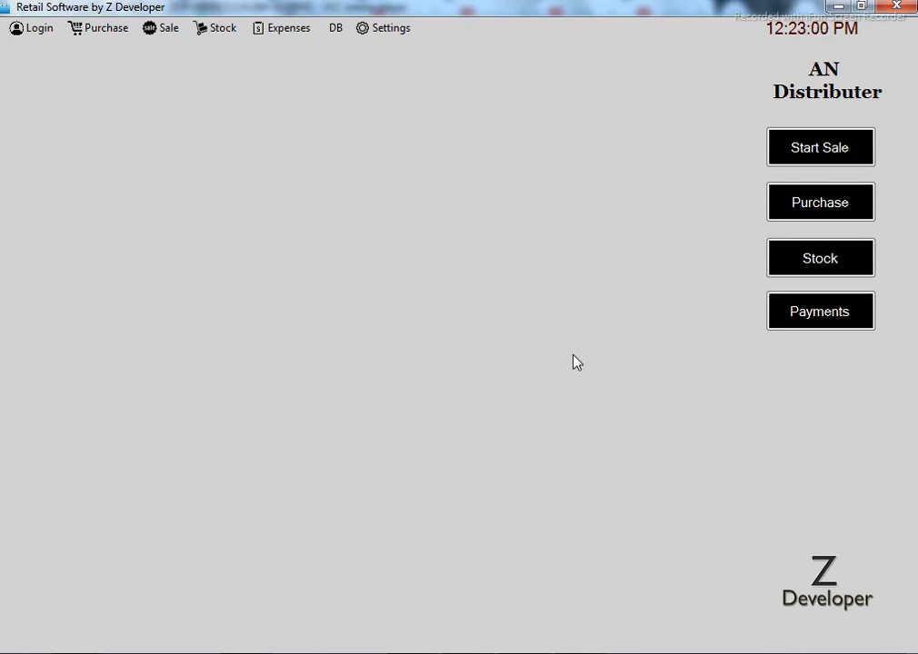
{"action": "left_click", "coordinate": [110, 37]}
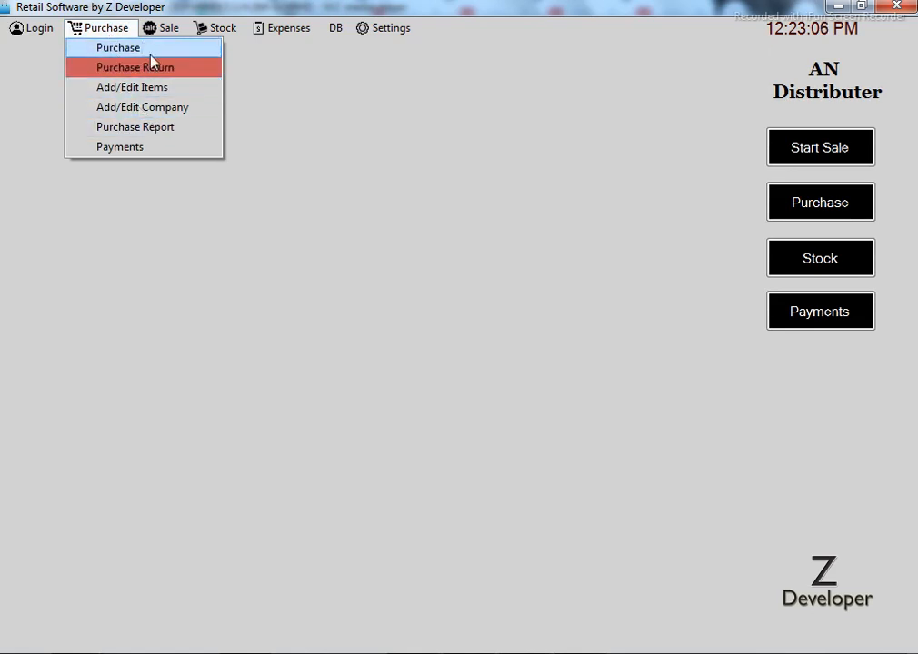
Review the supplier companies' fields and grid details, then bring up the blank Purchase form dated 2023.10.29
{"action": "left_click", "coordinate": [167, 110]}
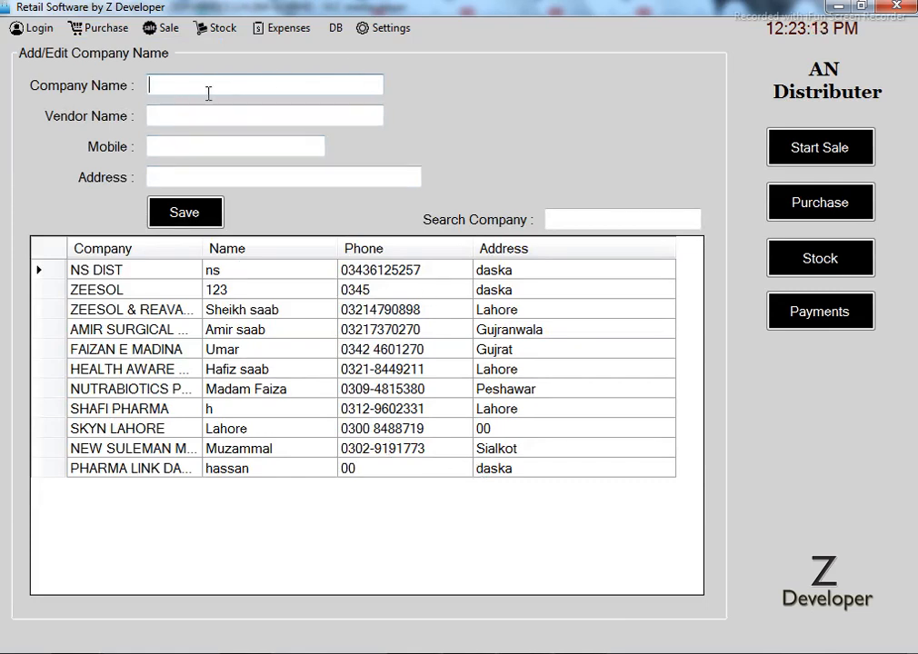
{"action": "left_click", "coordinate": [200, 121]}
{"action": "left_click", "coordinate": [200, 148]}
{"action": "left_click", "coordinate": [204, 175]}
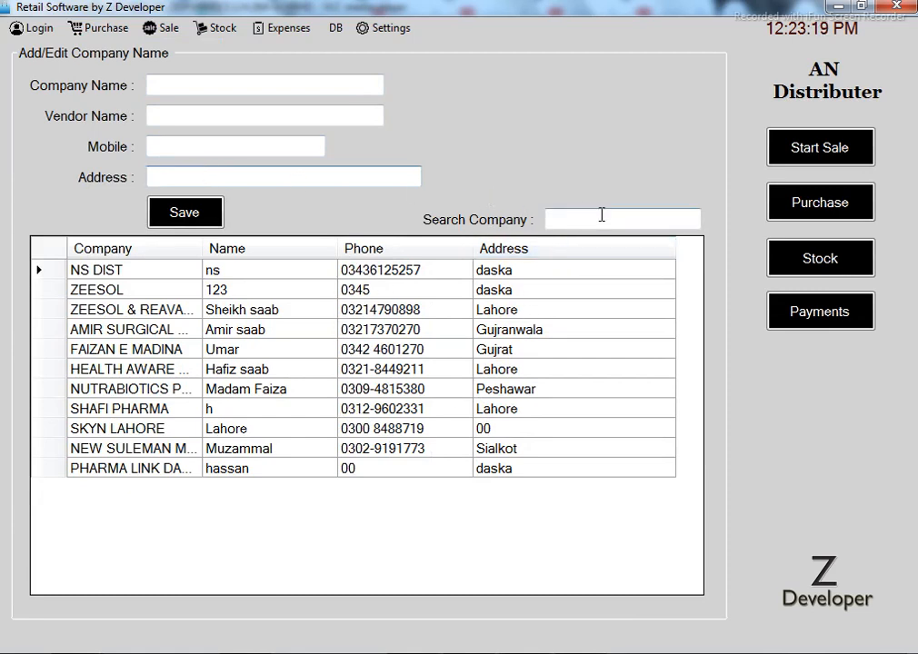
{"action": "left_click", "coordinate": [527, 272]}
{"action": "left_click", "coordinate": [429, 270]}
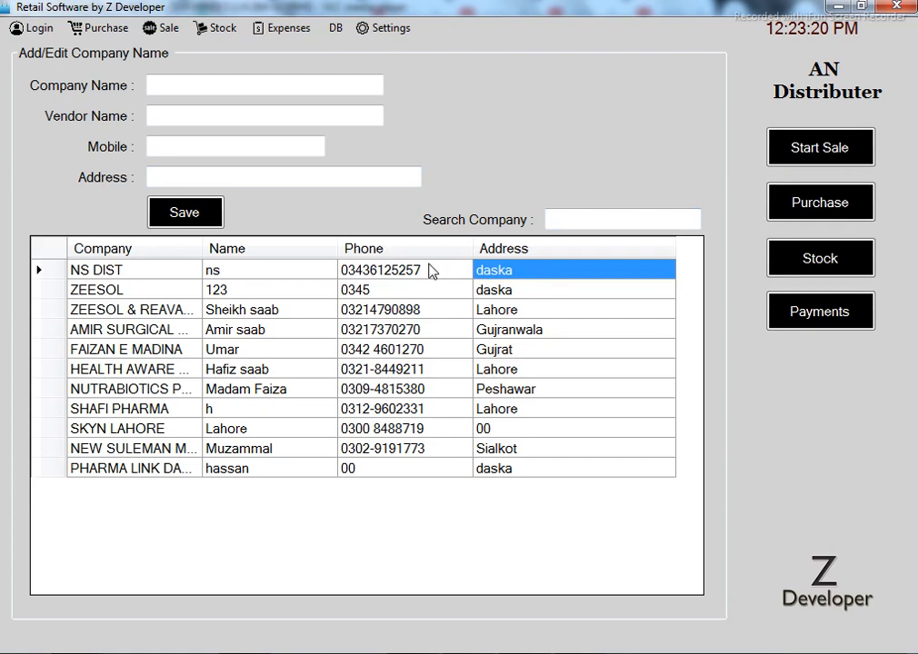
{"action": "left_click", "coordinate": [518, 280]}
{"action": "left_click", "coordinate": [596, 218]}
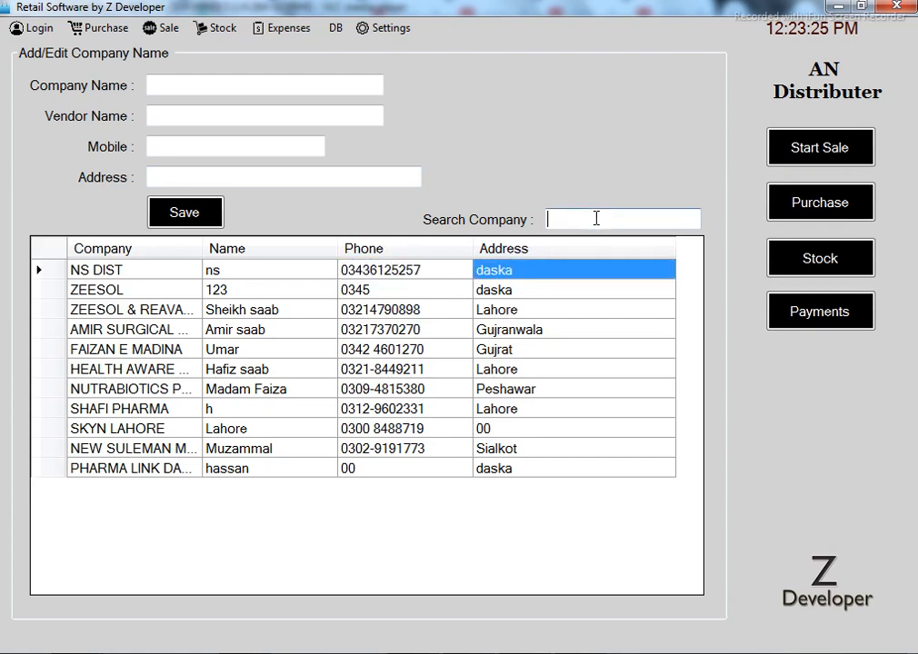
{"action": "left_click", "coordinate": [107, 30]}
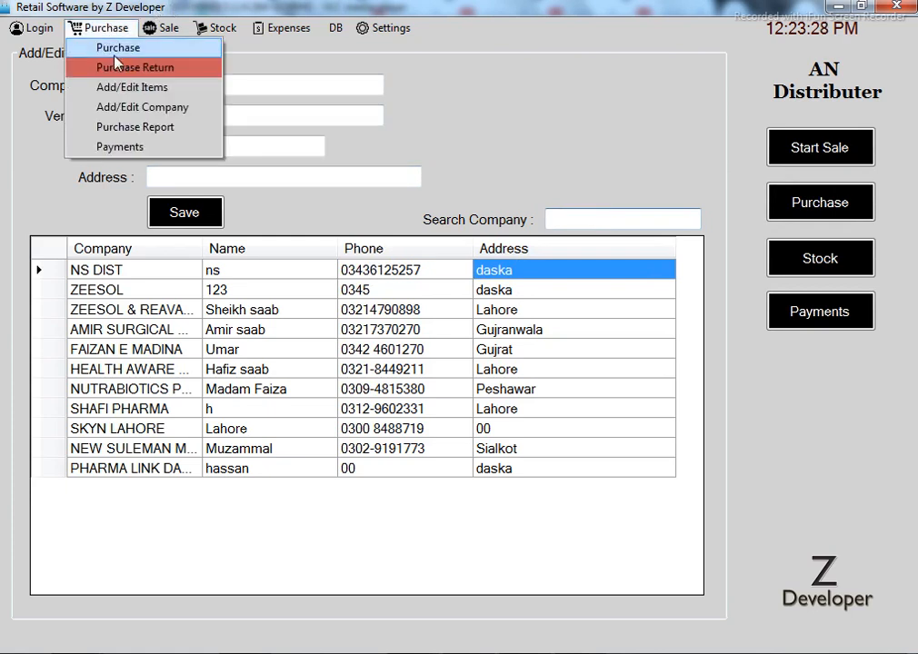
{"action": "left_click", "coordinate": [115, 54]}
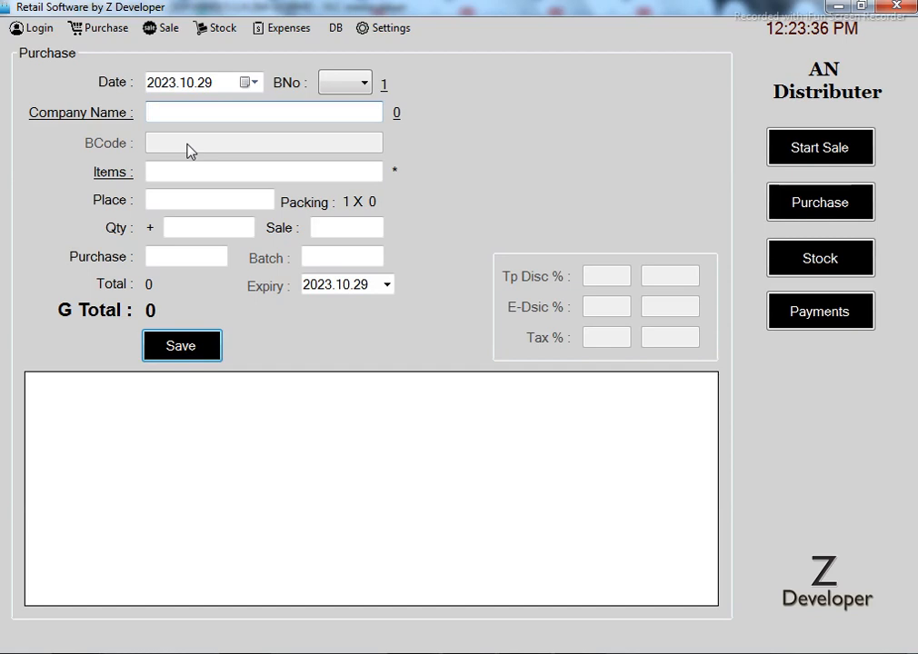
Jump from the purchase form's Company Name to the company list and back to the Purchase form
{"action": "left_click", "coordinate": [168, 114]}
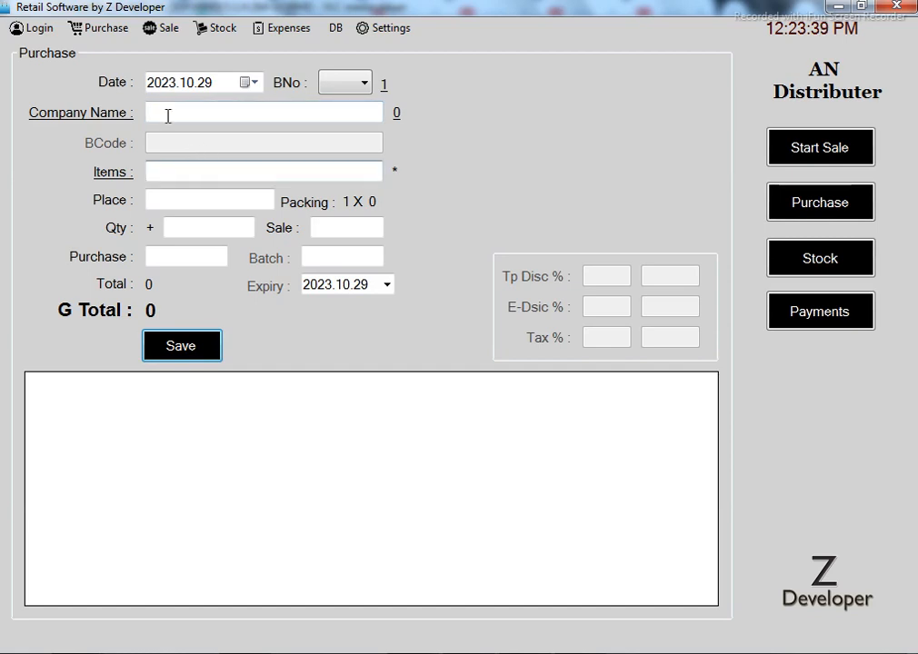
{"action": "left_click", "coordinate": [104, 118]}
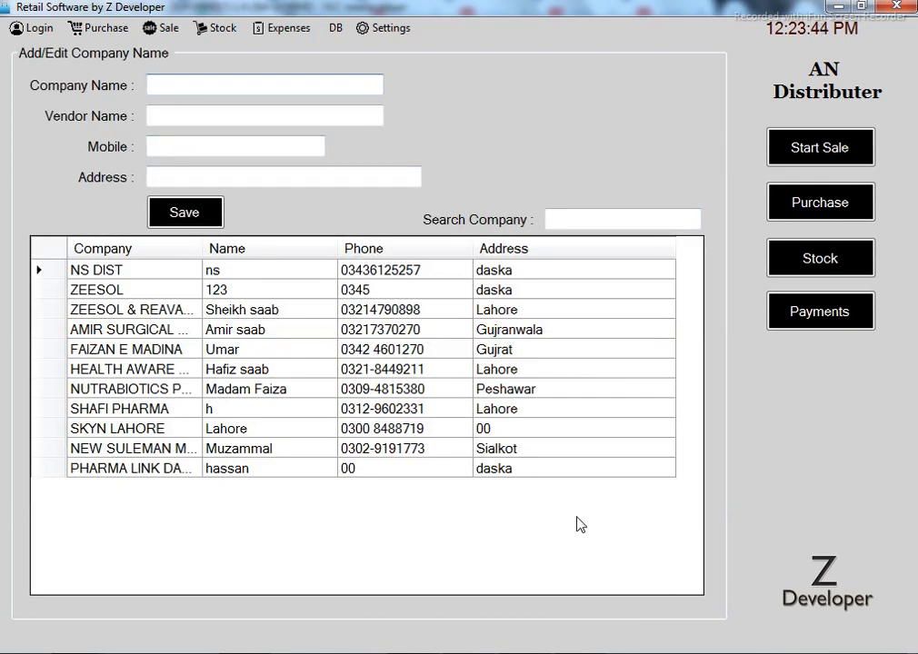
{"action": "left_click", "coordinate": [103, 27]}
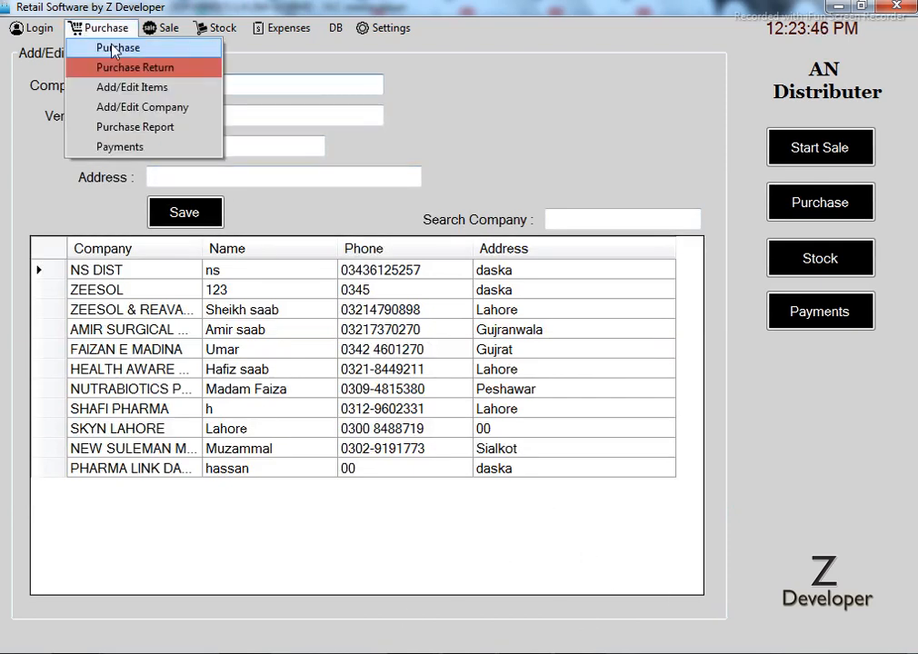
{"action": "left_click", "coordinate": [107, 43]}
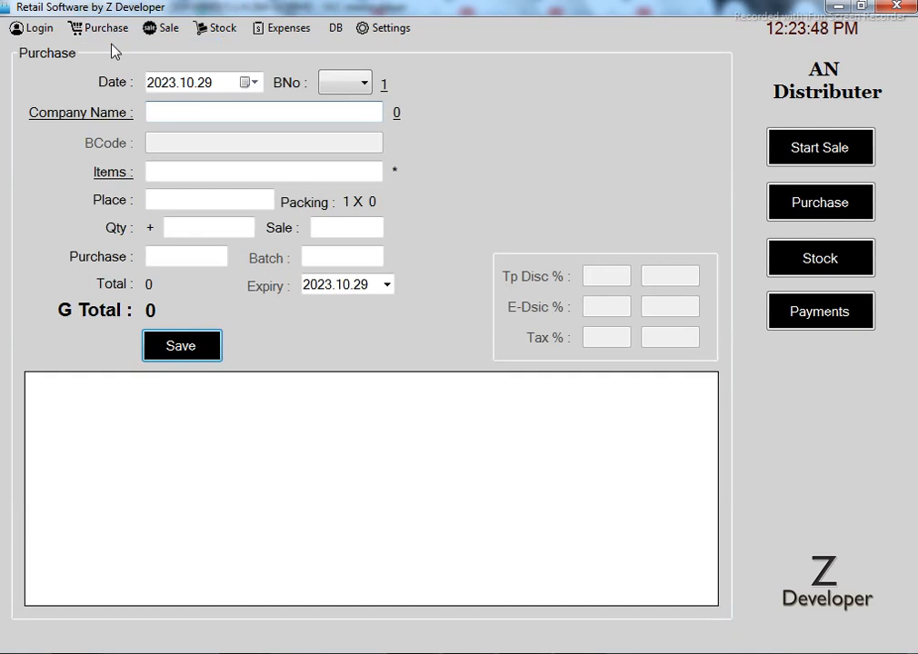
Choose ZEESOL & REAVASOL as the company and open its 3165840 balance payment record
{"action": "key", "text": "Return"}
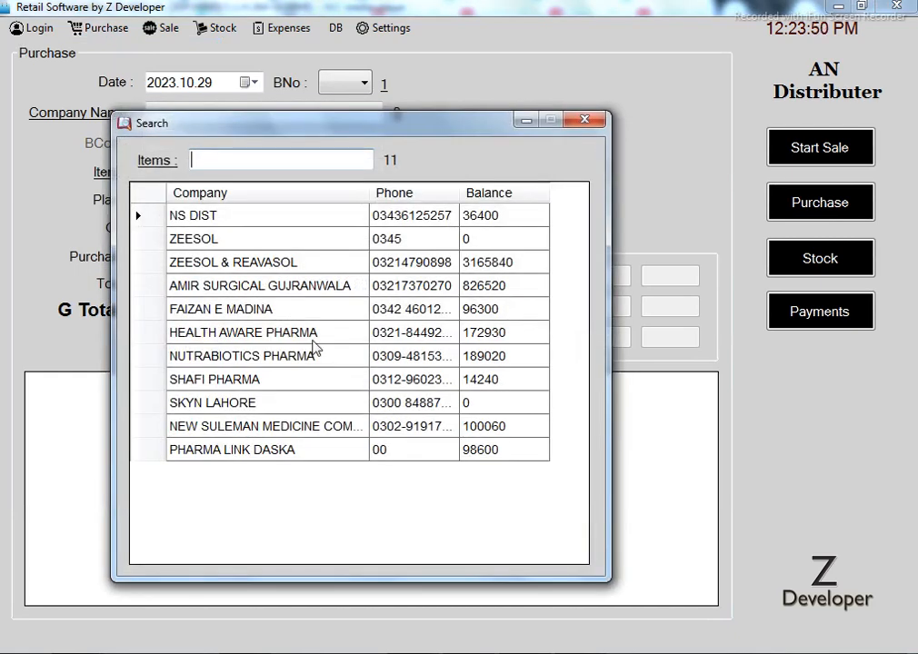
{"action": "key", "text": "Down"}
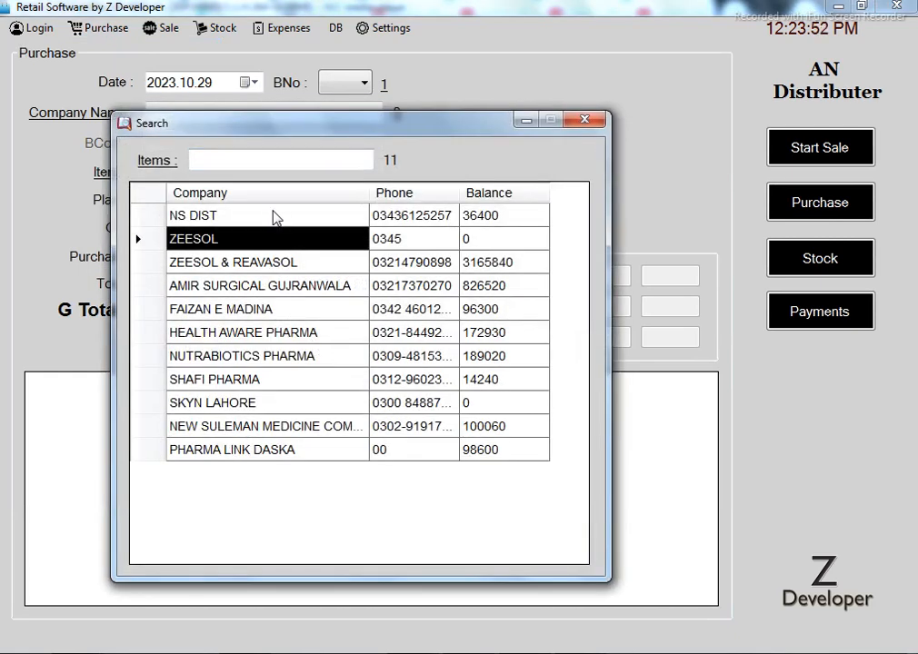
{"action": "key", "text": "Down"}
{"action": "key", "text": "Return"}
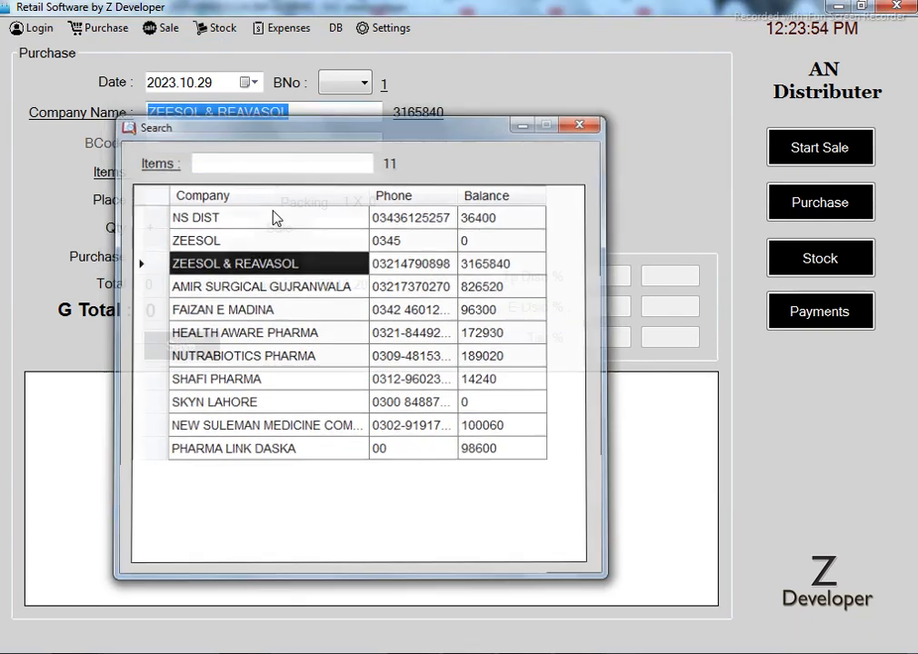
{"action": "left_click", "coordinate": [320, 114]}
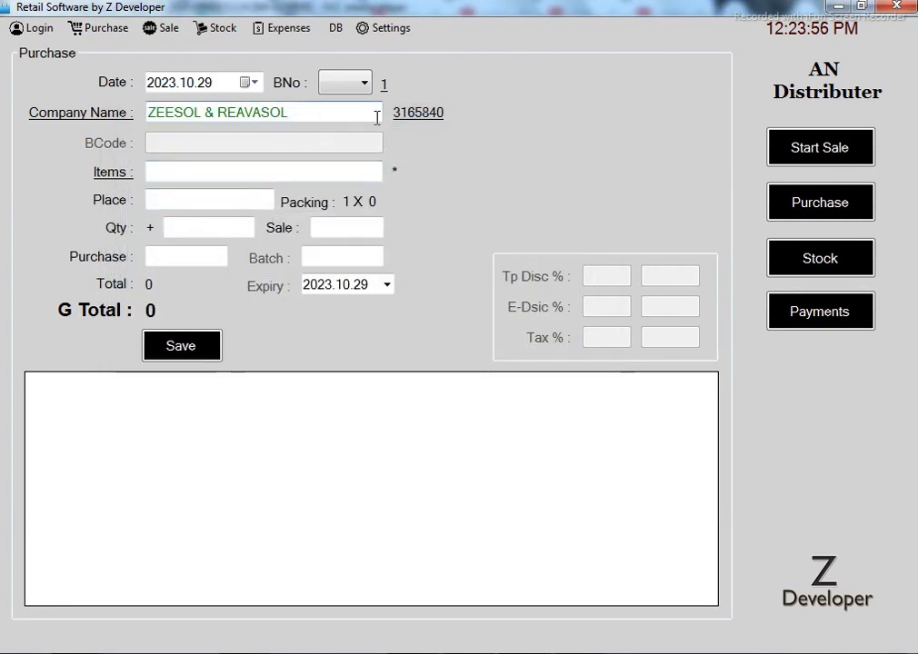
{"action": "left_click", "coordinate": [429, 121]}
Keep Vendor as the payment type and toggle between the vendor's invoices and payment history
{"action": "left_click_drag", "start_coordinate": [433, 142], "coordinate": [368, 27]}
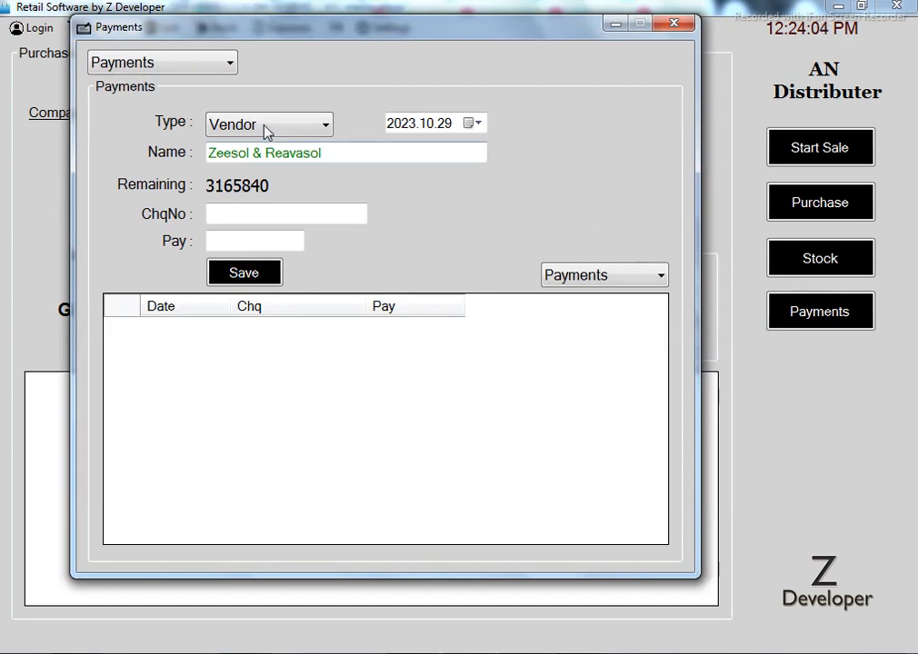
{"action": "left_click", "coordinate": [299, 132]}
{"action": "left_click", "coordinate": [299, 144]}
{"action": "left_click", "coordinate": [360, 156]}
{"action": "left_click", "coordinate": [639, 280]}
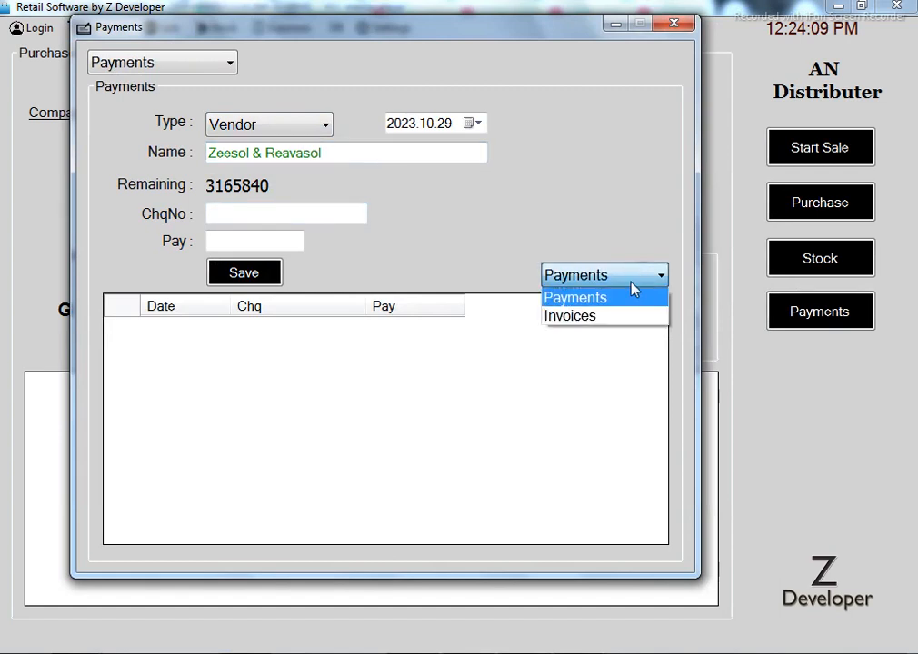
{"action": "left_click", "coordinate": [587, 318]}
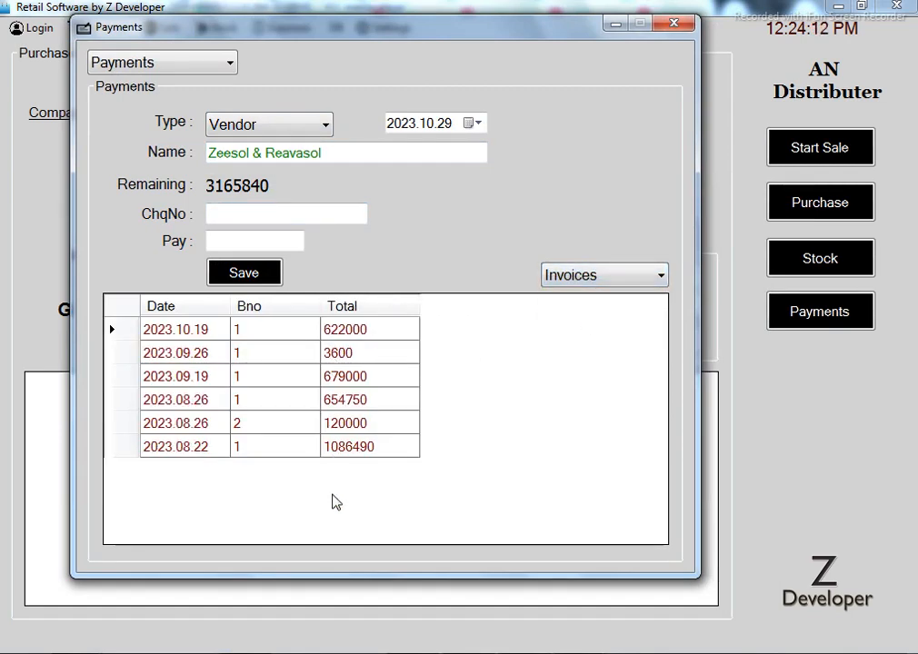
{"action": "left_click", "coordinate": [639, 274]}
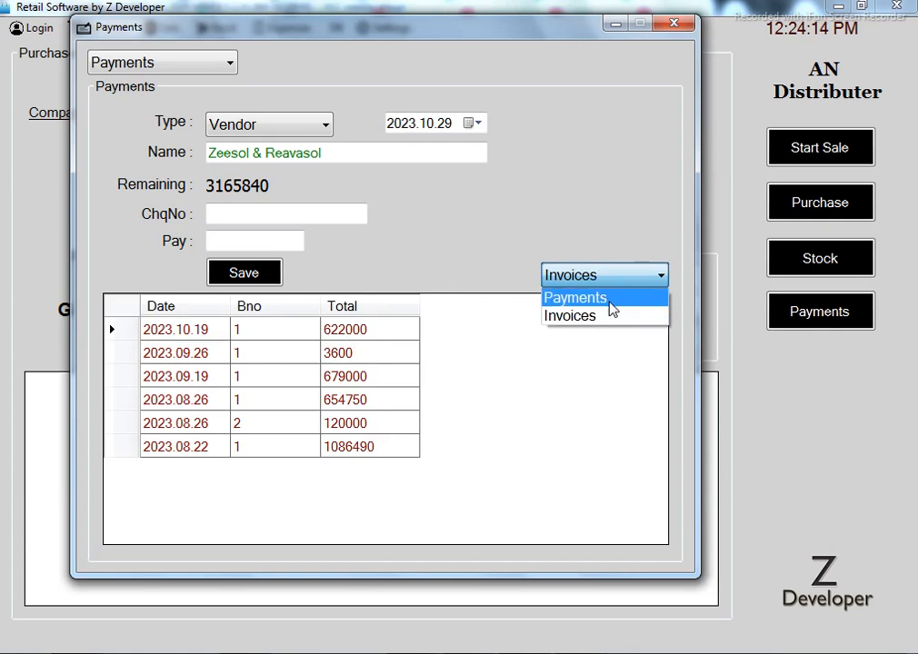
{"action": "left_click", "coordinate": [608, 301]}
{"action": "left_click", "coordinate": [257, 220]}
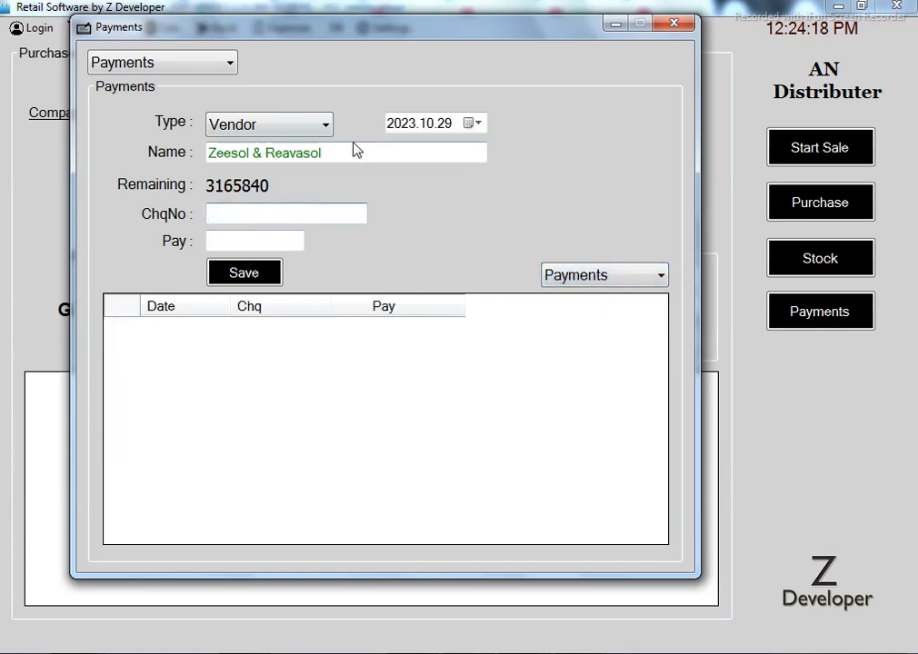
Switch the payment type to Customer and pick the suggested customer starting with 'c'
{"action": "left_click", "coordinate": [283, 124]}
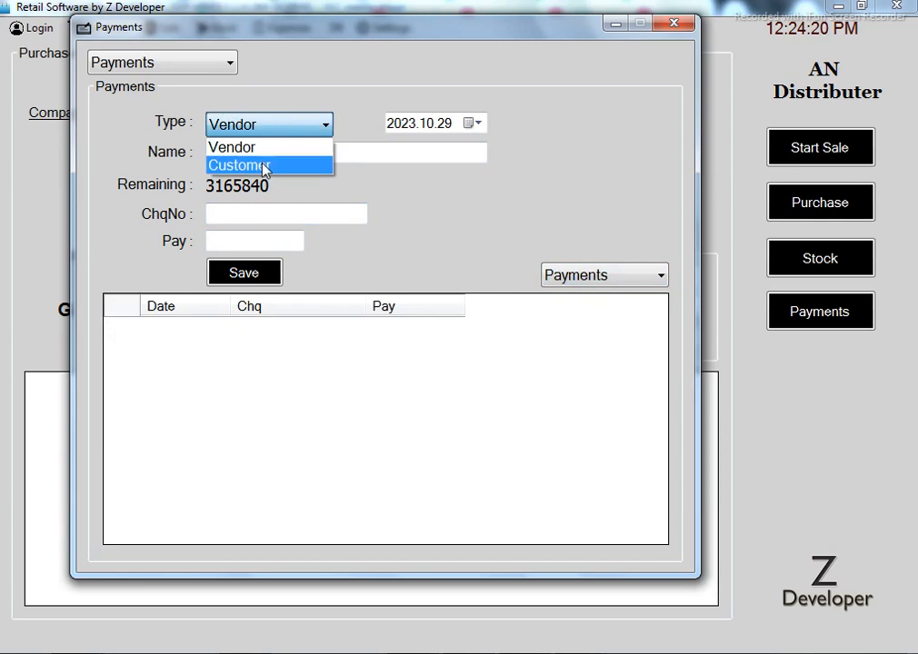
{"action": "left_click", "coordinate": [270, 165]}
{"action": "left_click", "coordinate": [336, 152]}
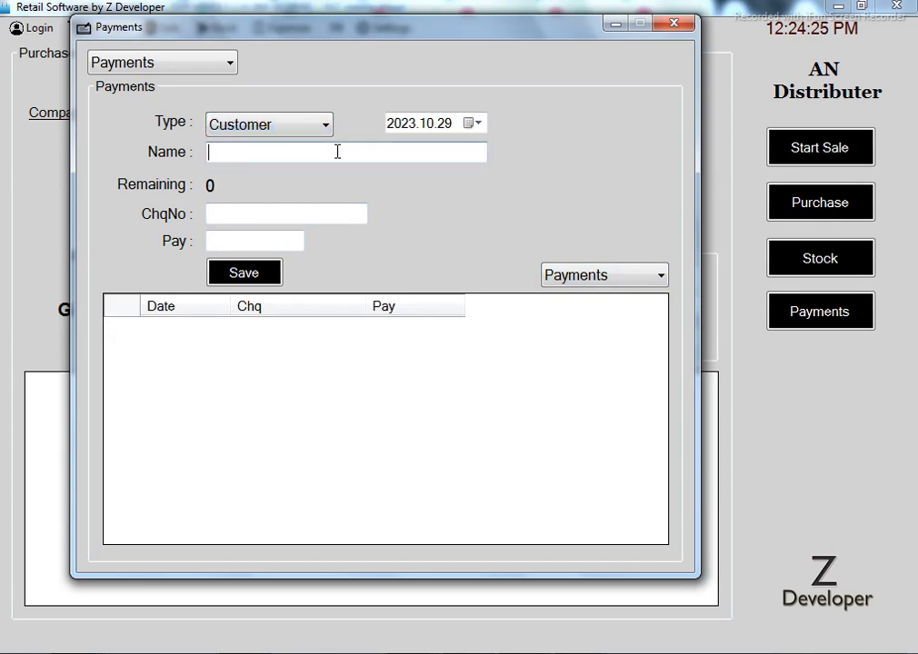
{"action": "type", "text": "a"}
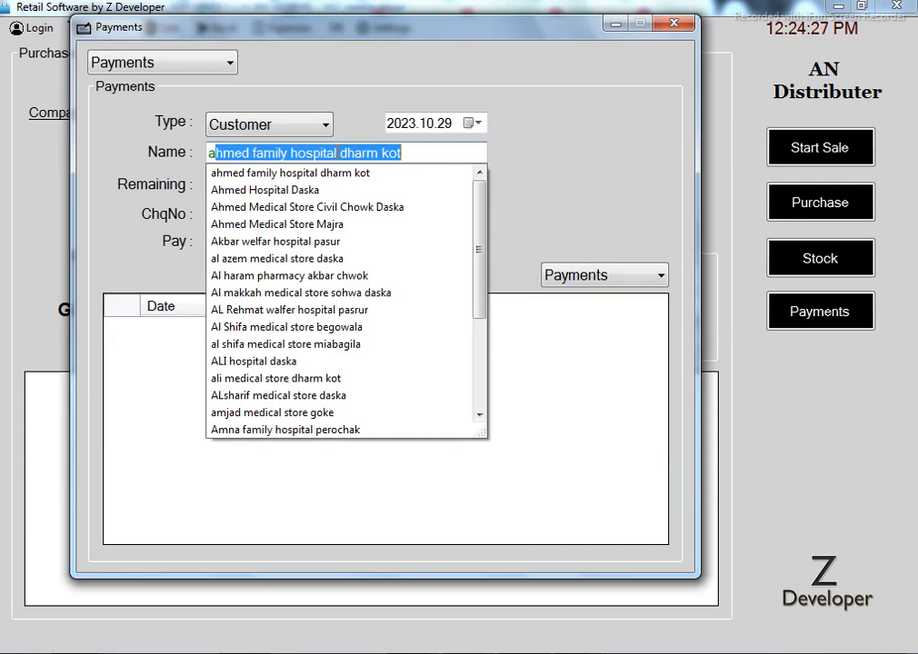
{"action": "key", "text": "BackSpace"}
{"action": "key", "text": "BackSpace"}
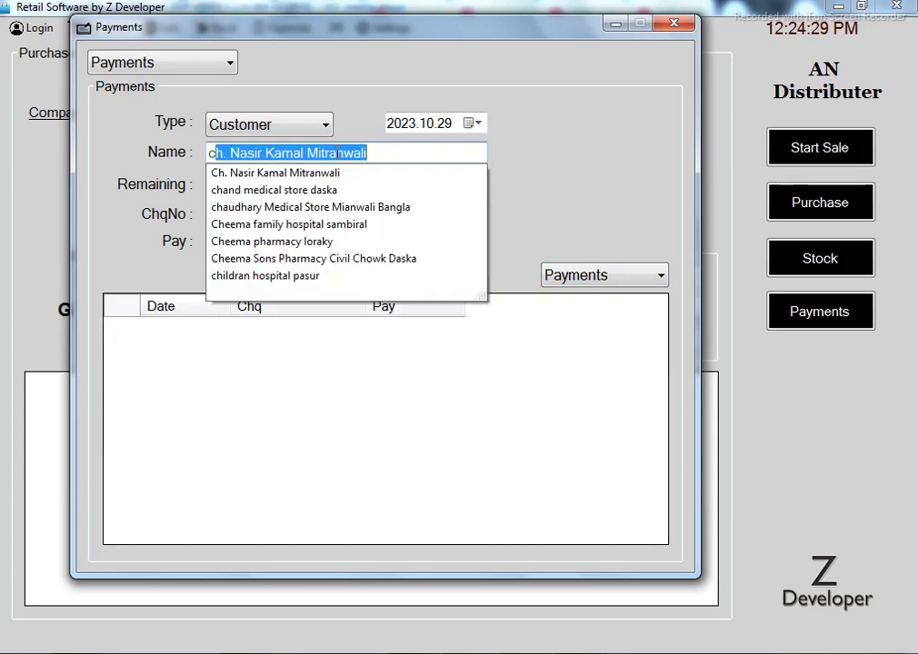
{"action": "key", "text": "Down"}
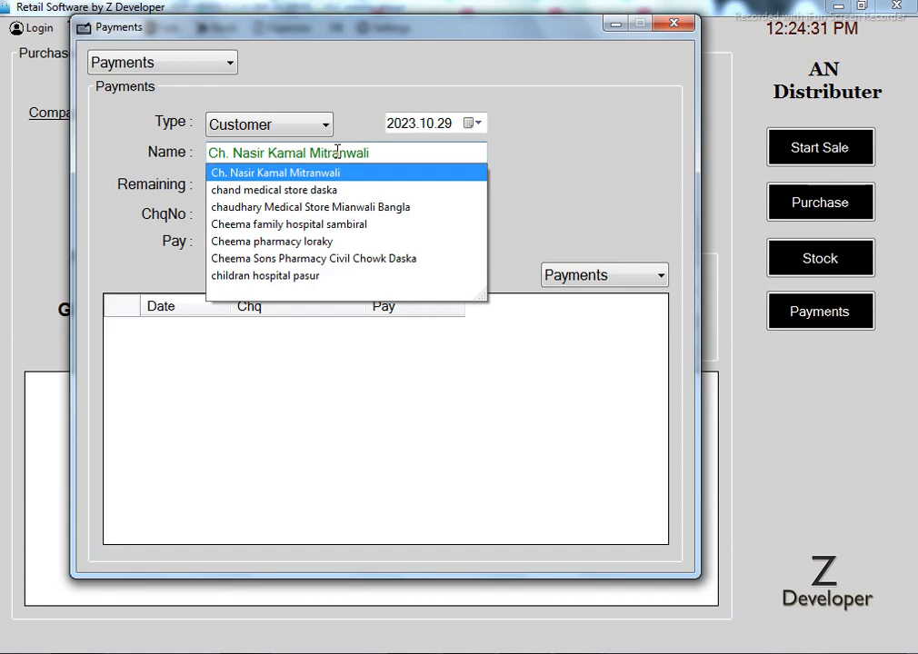
{"action": "left_click", "coordinate": [335, 174]}
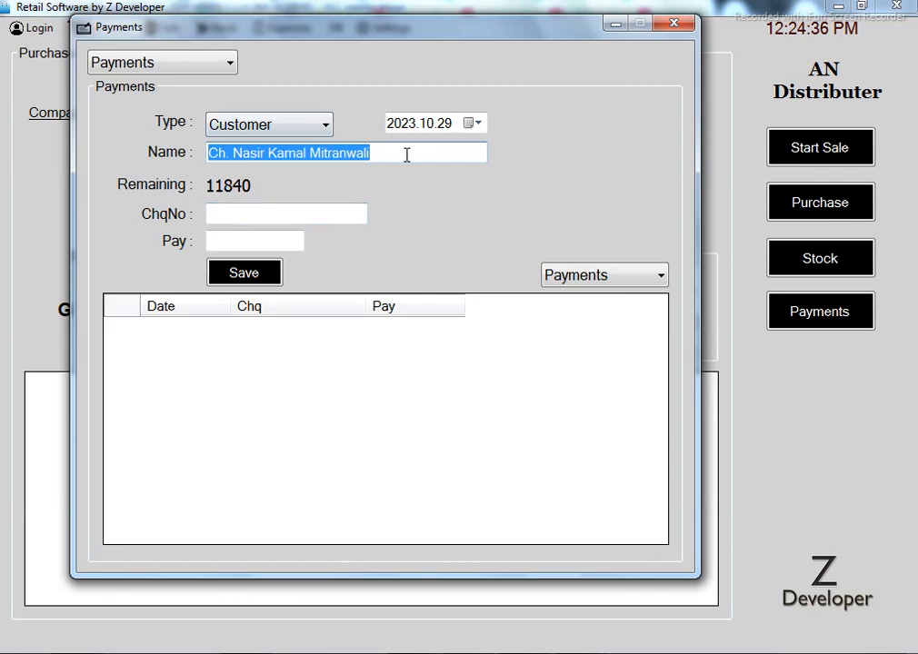
View the customer's 11840.5 invoice, then return to the payment history showing 11840 remaining
{"action": "left_click", "coordinate": [640, 279]}
{"action": "left_click", "coordinate": [592, 320]}
{"action": "left_click", "coordinate": [661, 274]}
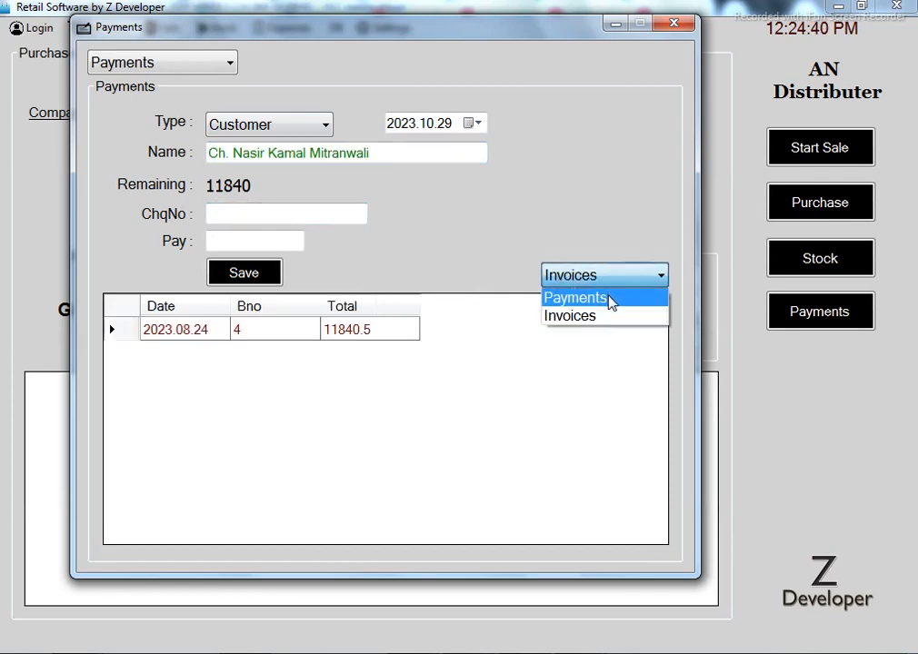
{"action": "left_click", "coordinate": [606, 296]}
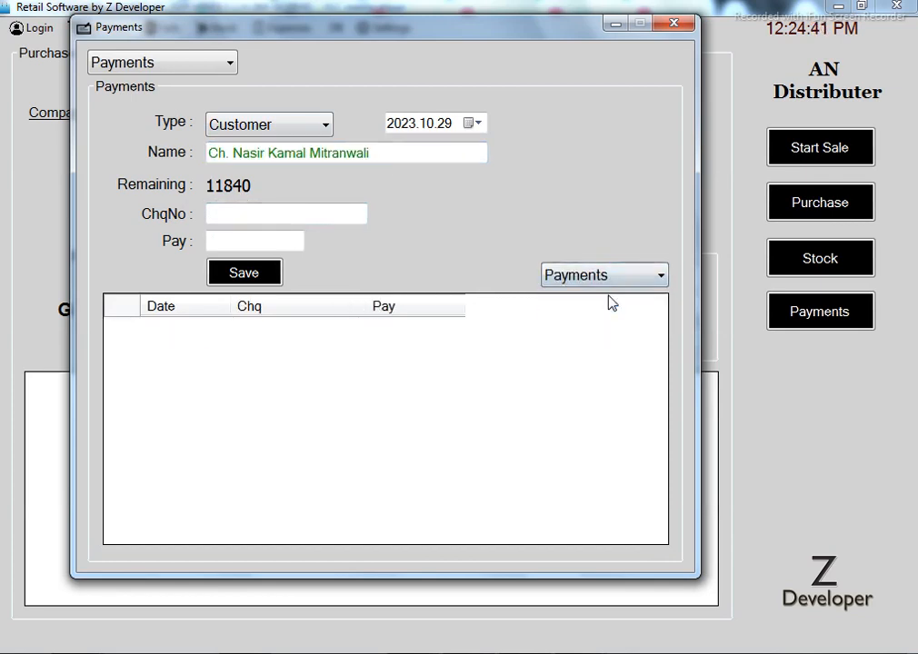
Switch the Payments view to All Balance with Customer as the type
{"action": "left_click", "coordinate": [227, 66]}
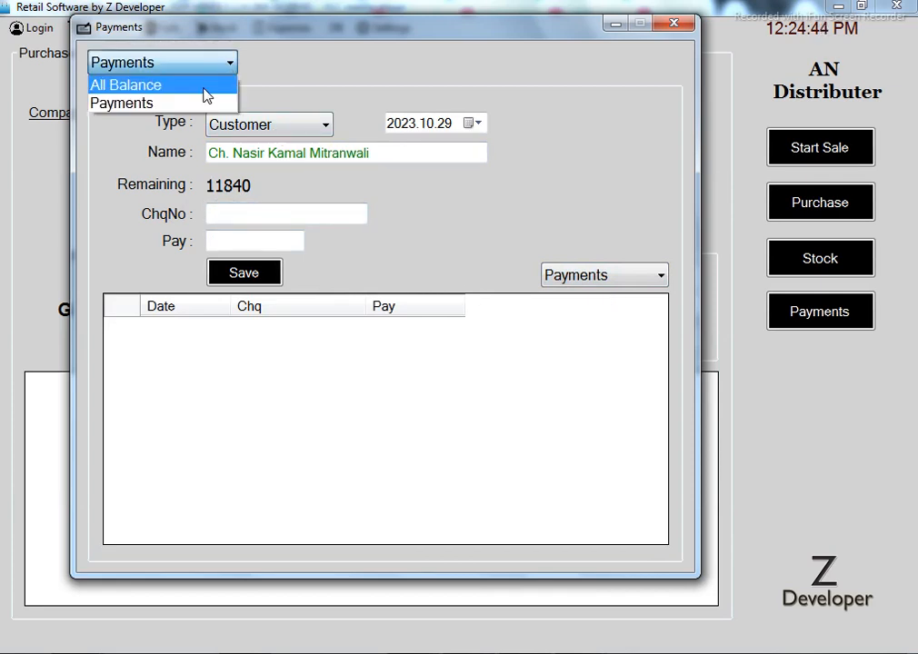
{"action": "left_click", "coordinate": [201, 87]}
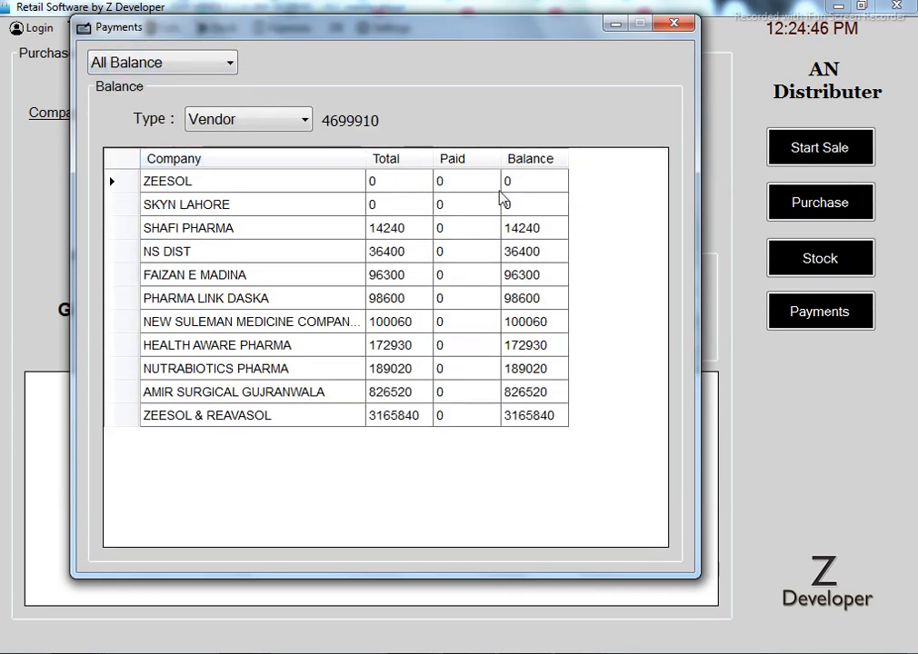
{"action": "left_click", "coordinate": [287, 125]}
{"action": "left_click", "coordinate": [264, 201]}
{"action": "left_click", "coordinate": [290, 126]}
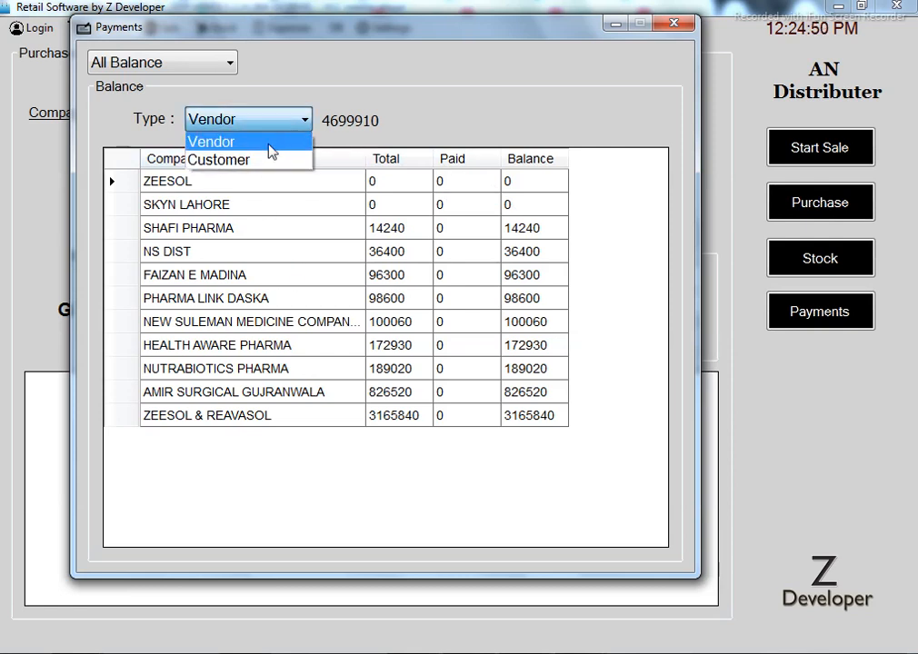
{"action": "left_click", "coordinate": [262, 161]}
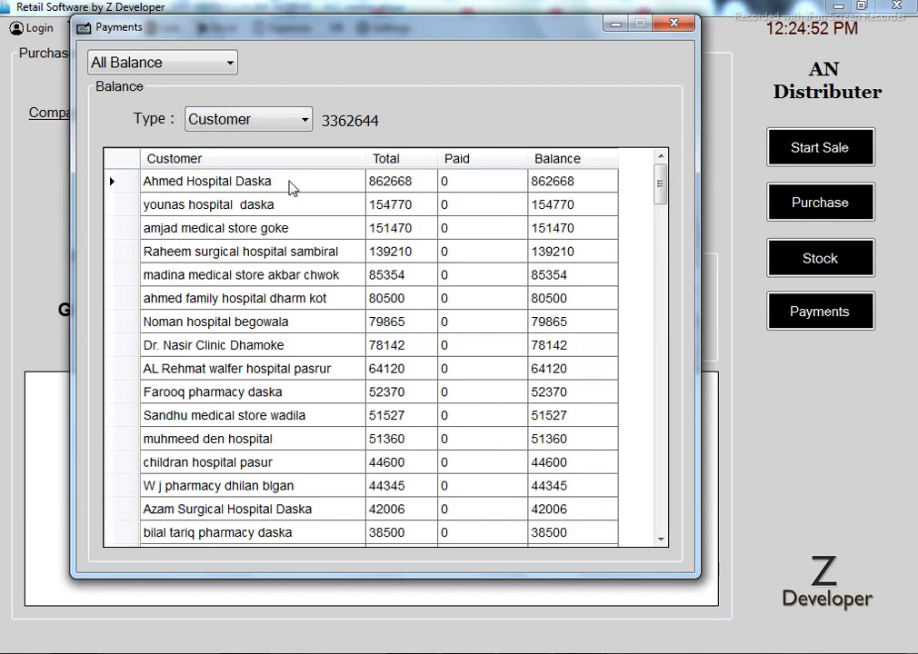
Browse the customer balances, including madina medical store, then close the Payments window
{"action": "mouse_move", "coordinate": [282, 183]}
{"action": "left_mouse_down"}
{"action": "mouse_move", "coordinate": [327, 218]}
{"action": "mouse_move", "coordinate": [369, 277]}
{"action": "mouse_move", "coordinate": [359, 485]}
{"action": "left_mouse_up"}
{"action": "left_click", "coordinate": [416, 272]}
{"action": "left_click", "coordinate": [537, 271]}
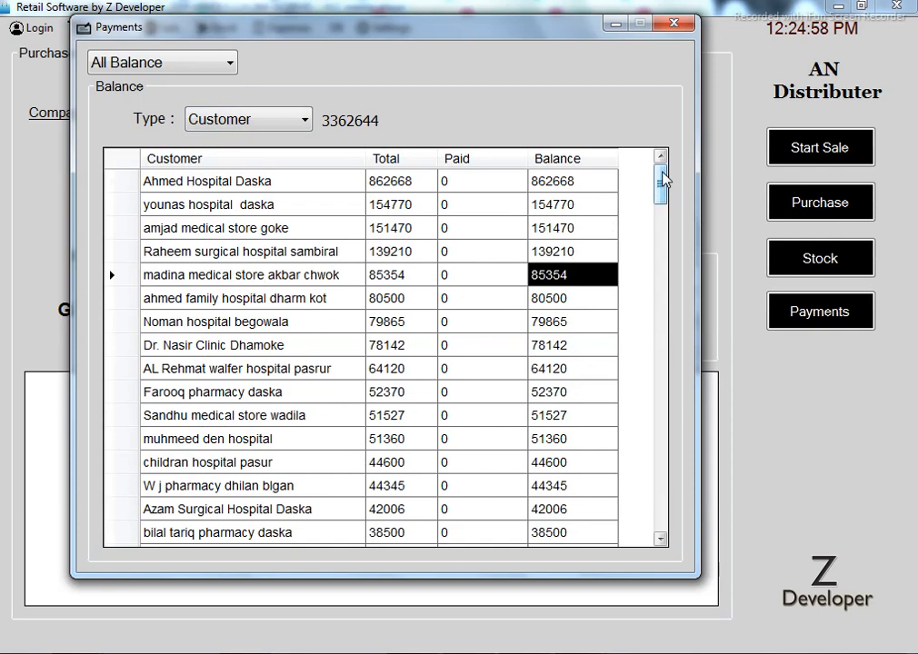
{"action": "left_click_drag", "start_coordinate": [670, 194], "coordinate": [670, 164]}
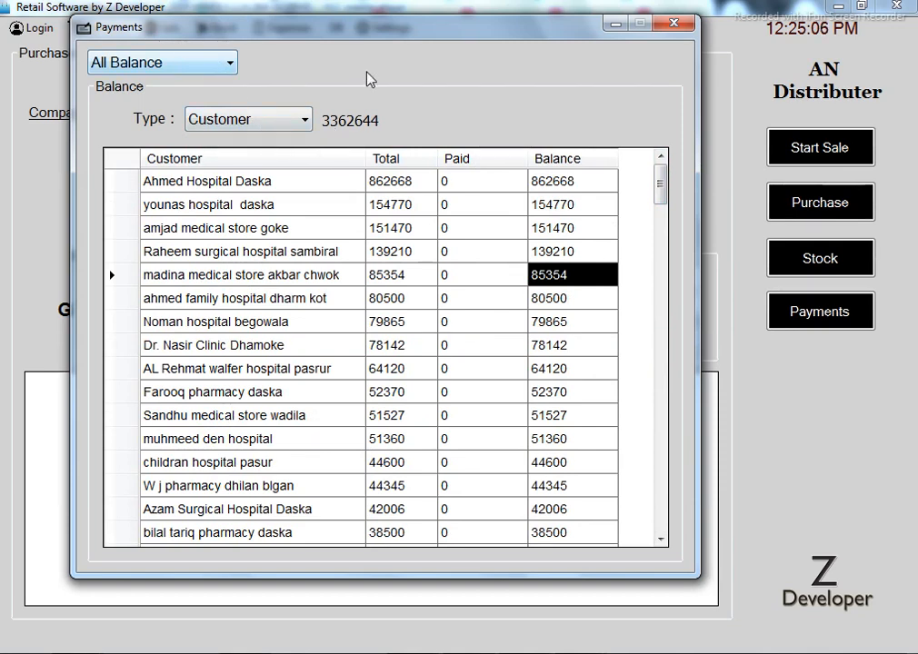
{"action": "left_click", "coordinate": [685, 28]}
Select Acefyl Cough Syp. 125Ml as the purchase item, then open Add/Edit Items showing all 95 items
{"action": "left_click", "coordinate": [193, 172]}
{"action": "key", "text": "Return"}
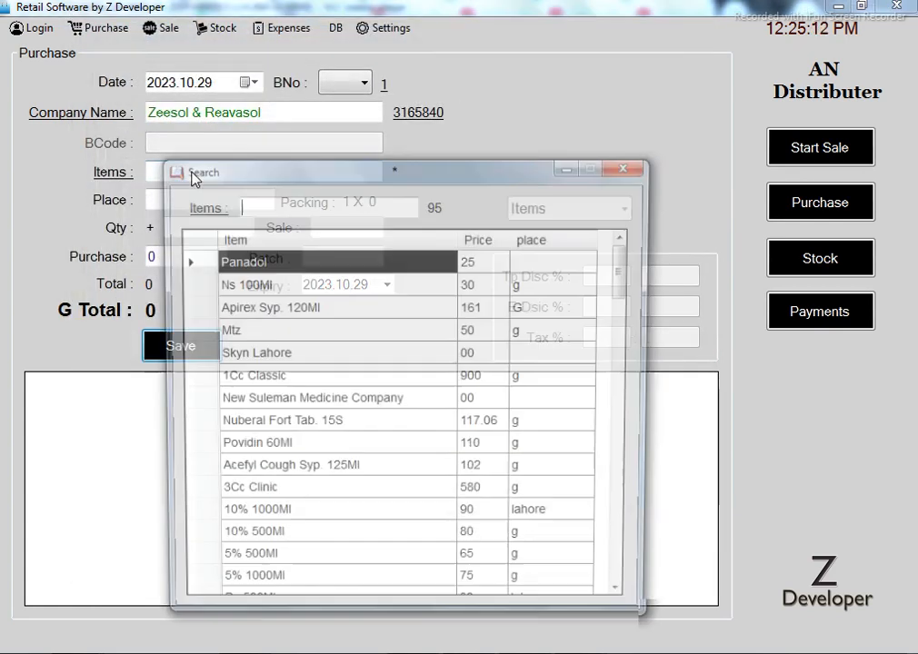
{"action": "key", "text": "Down"}
{"action": "key", "text": "Down"}
{"action": "key", "text": "Down"}
{"action": "key", "text": "Down"}
{"action": "key", "text": "Down"}
{"action": "key", "text": "Down"}
{"action": "key", "text": "Down"}
{"action": "key", "text": "Down"}
{"action": "key", "text": "Down"}
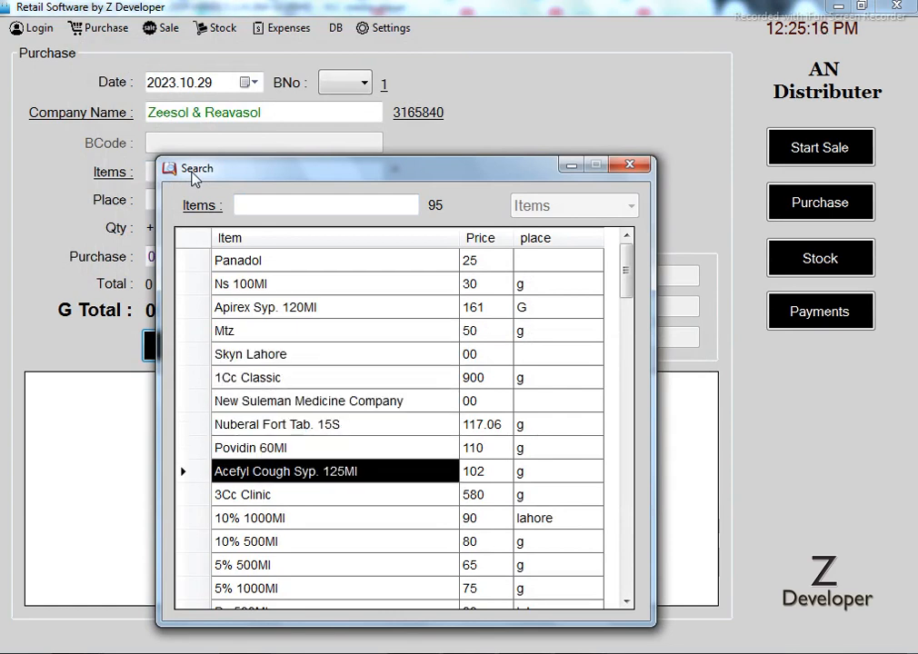
{"action": "key", "text": "Return"}
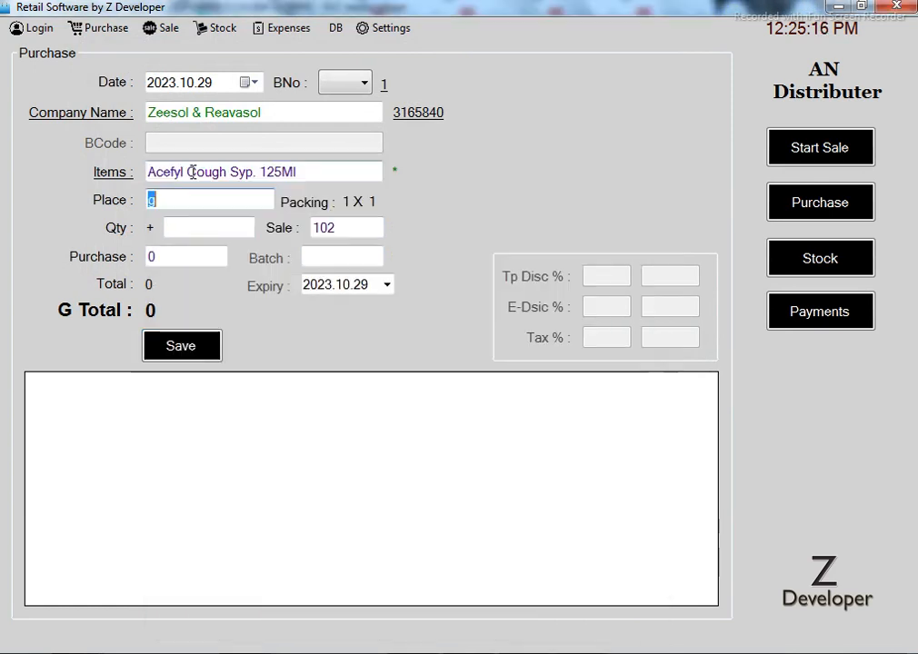
{"action": "left_click", "coordinate": [113, 173]}
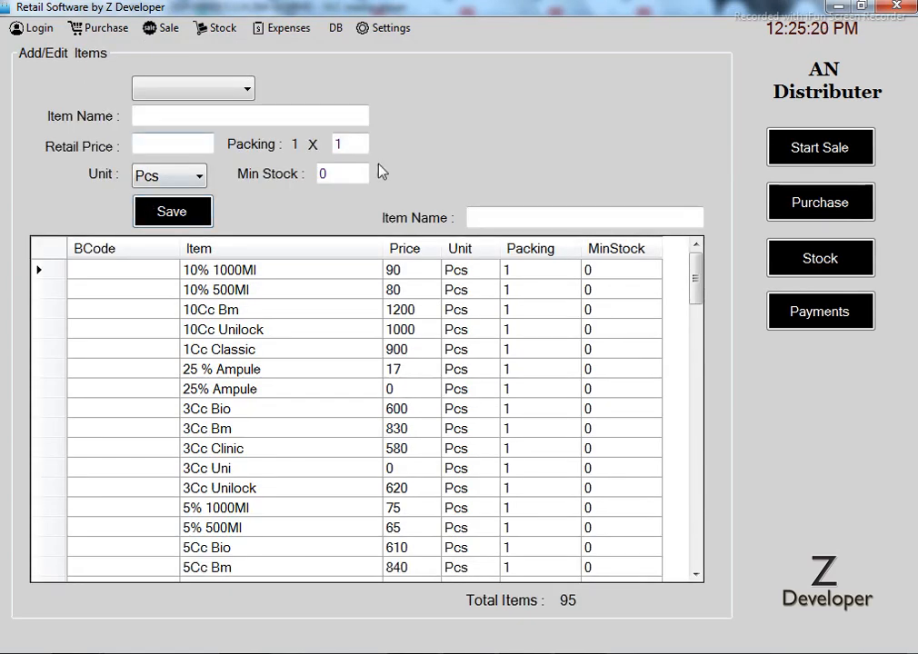
{"action": "left_click", "coordinate": [227, 111]}
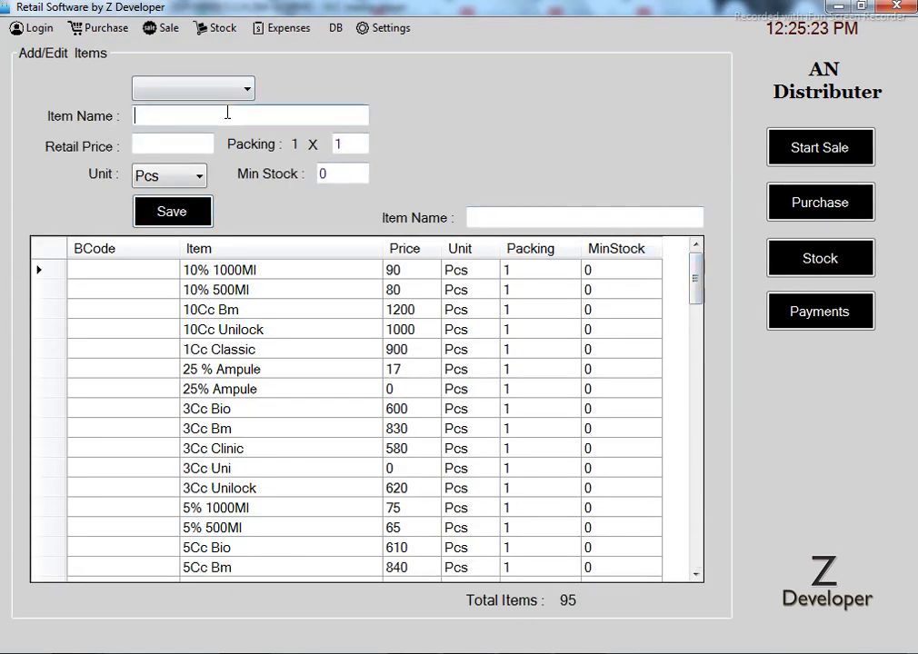
{"action": "left_click", "coordinate": [178, 148]}
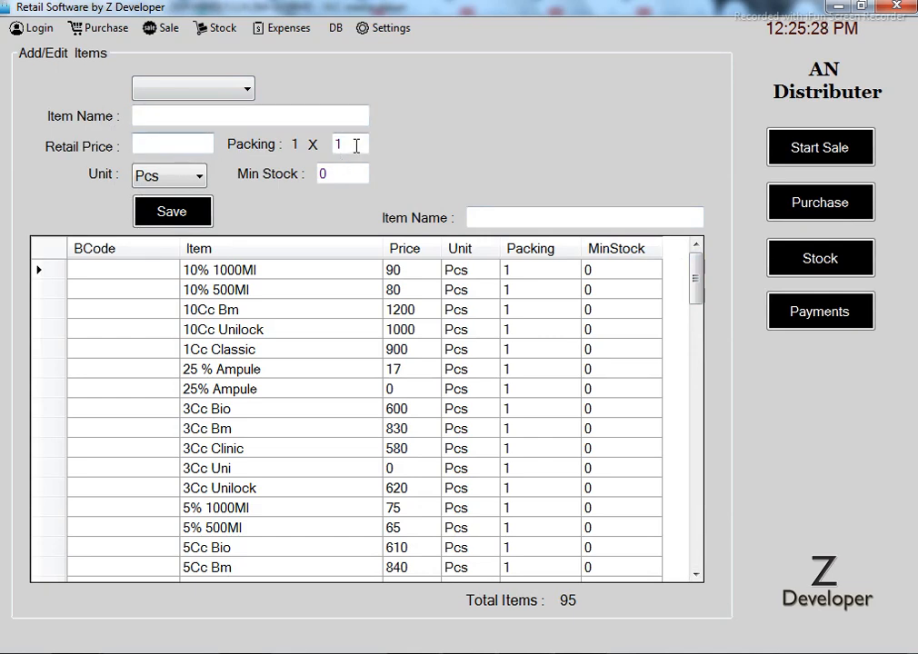
{"action": "left_click", "coordinate": [342, 174]}
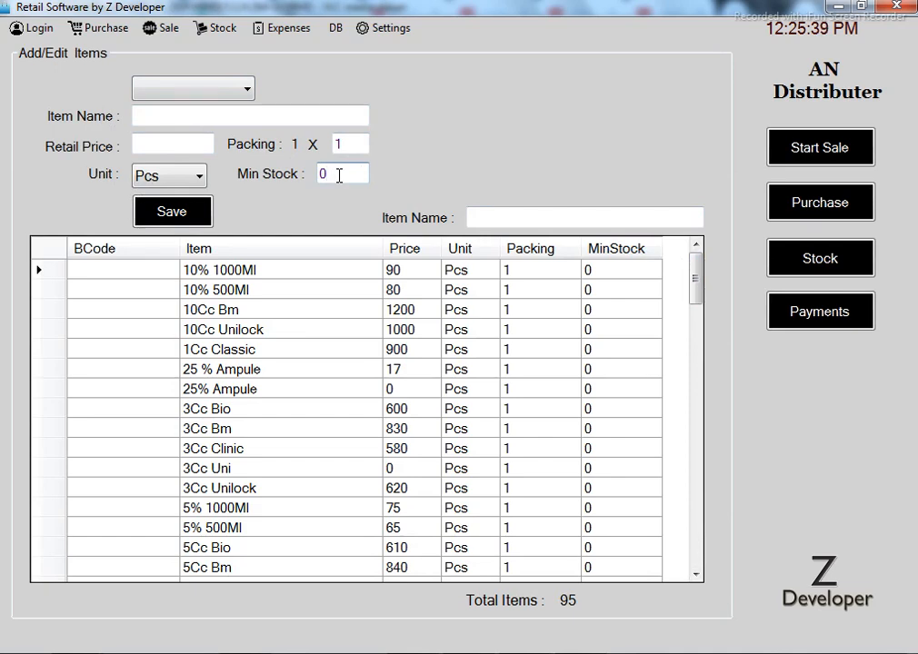
{"action": "mouse_move", "coordinate": [697, 265]}
{"action": "left_mouse_down"}
{"action": "mouse_move", "coordinate": [686, 543]}
{"action": "mouse_move", "coordinate": [691, 256]}
{"action": "left_mouse_up"}
{"action": "left_click", "coordinate": [507, 219]}
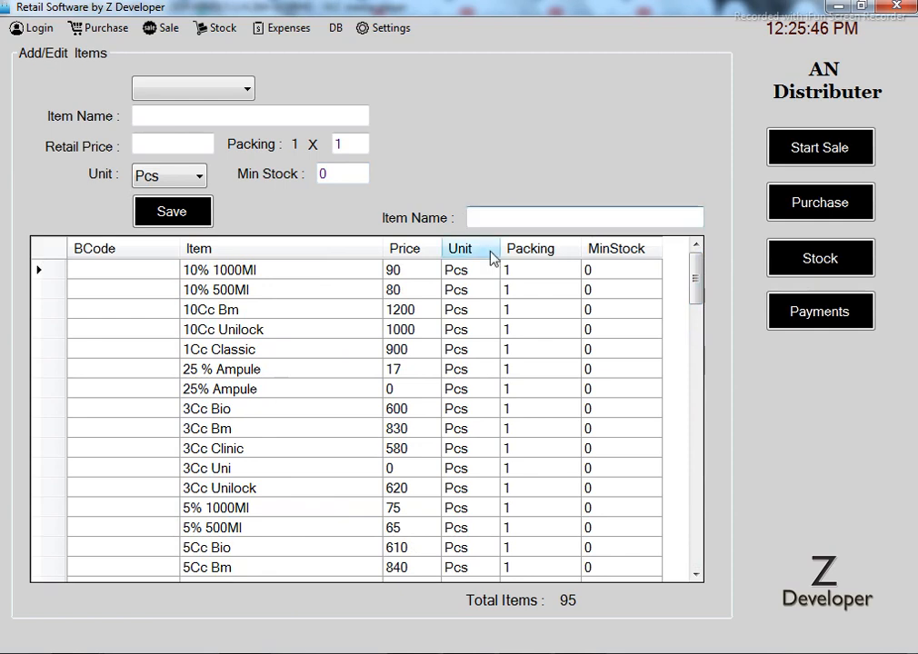
Start a new purchase with ZEESOL & REAVASOL as the supplier
{"action": "left_click", "coordinate": [103, 35]}
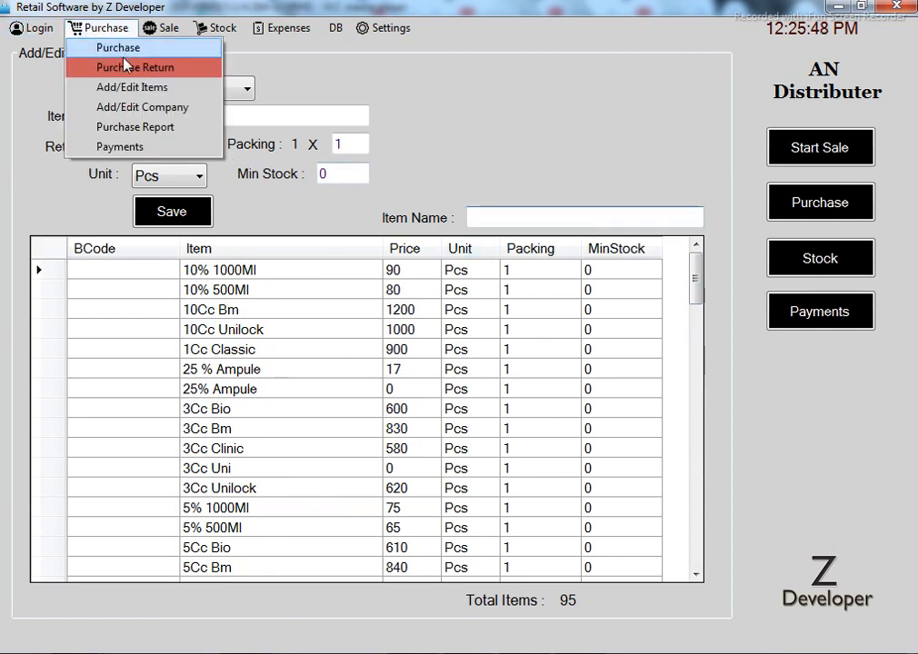
{"action": "left_click", "coordinate": [102, 45]}
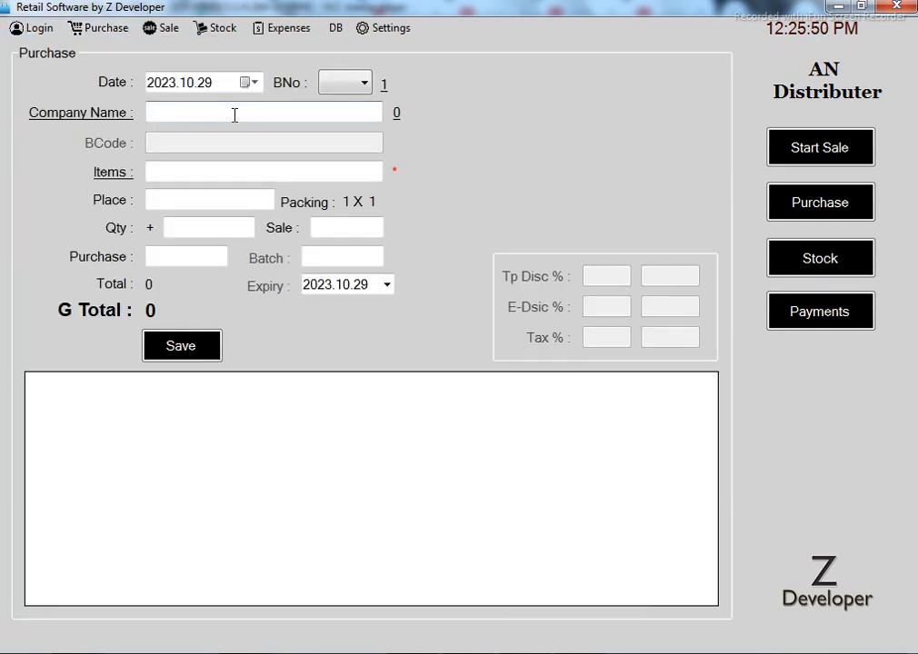
{"action": "key", "text": "Return"}
{"action": "key", "text": "Down"}
{"action": "key", "text": "Down"}
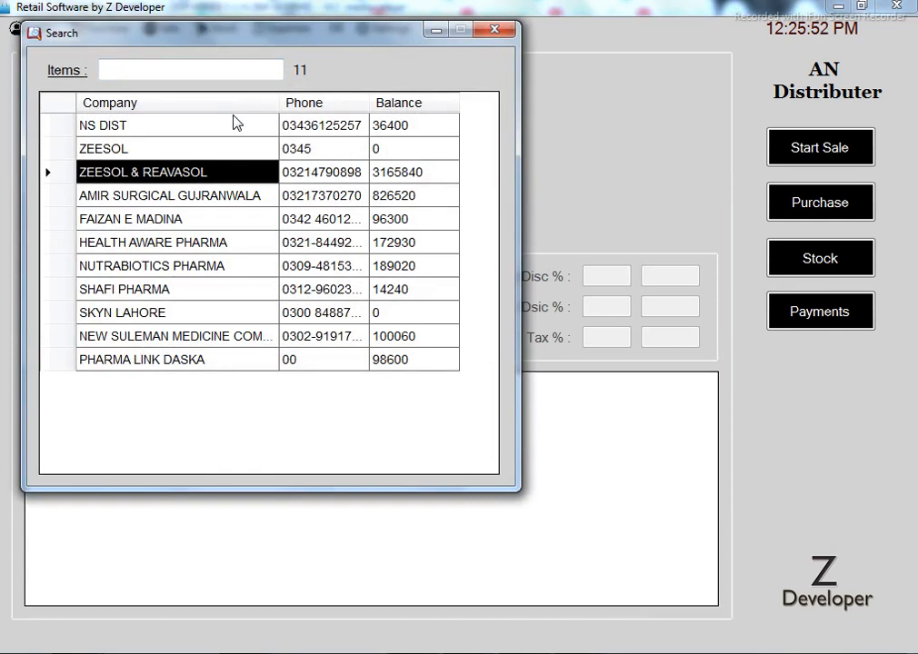
{"action": "key", "text": "Return"}
Add Povidin 60Ml as the item with sale price 110, stepping through Qty, Batch and Purchase fields
{"action": "left_click", "coordinate": [215, 174]}
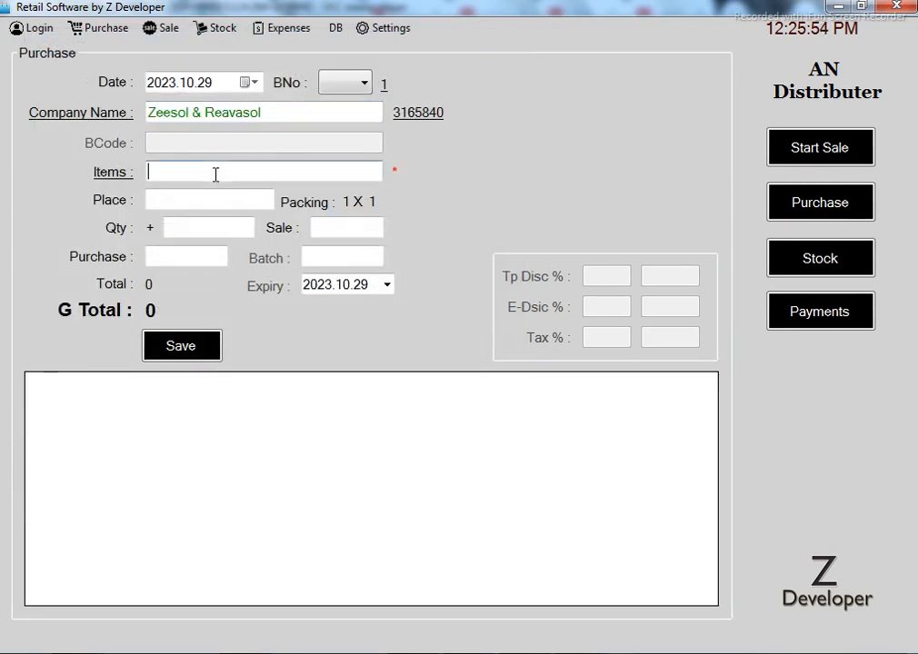
{"action": "key", "text": "Return"}
{"action": "key", "text": "Down"}
{"action": "key", "text": "Down"}
{"action": "key", "text": "Down"}
{"action": "key", "text": "Down"}
{"action": "key", "text": "Down"}
{"action": "key", "text": "Down"}
{"action": "key", "text": "Down"}
{"action": "key", "text": "Down"}
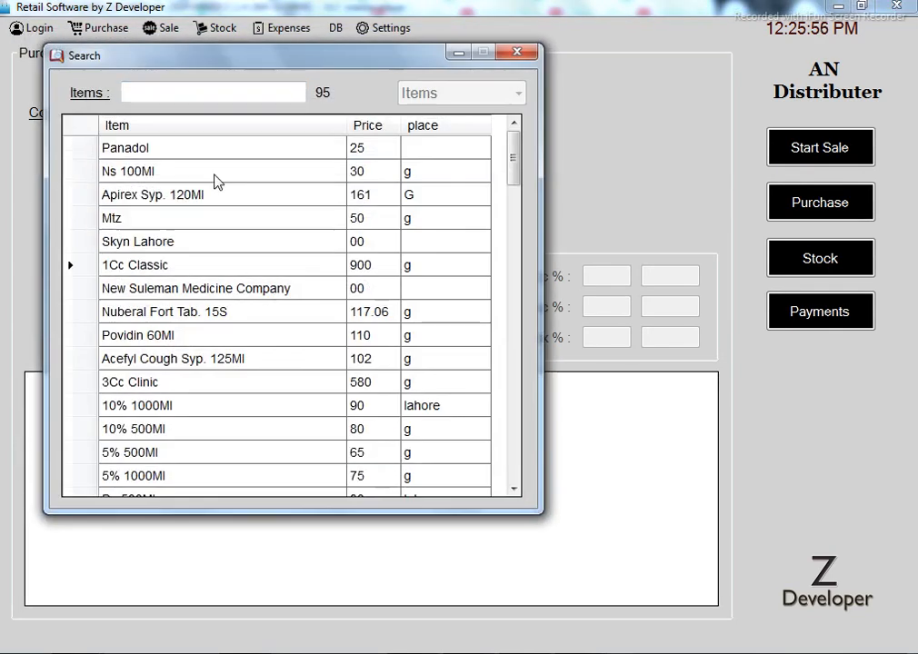
{"action": "key", "text": "Return"}
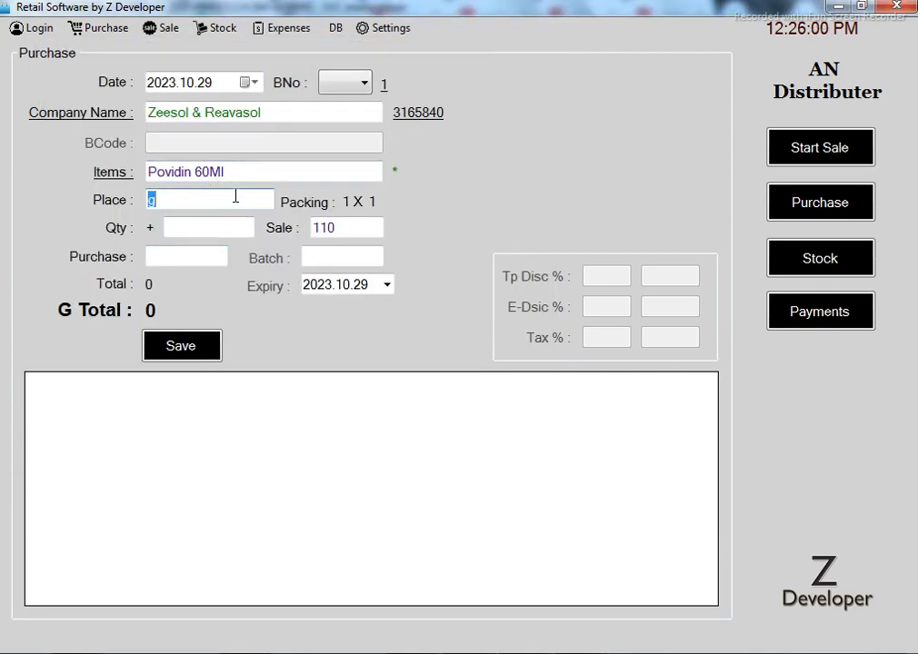
{"action": "left_click", "coordinate": [248, 176]}
{"action": "left_click", "coordinate": [361, 228]}
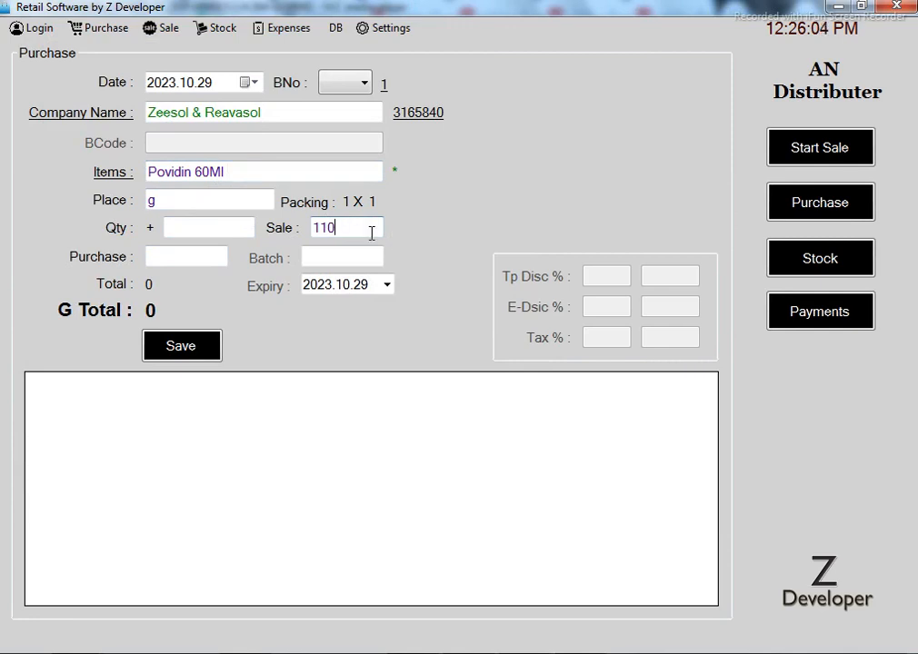
{"action": "left_click", "coordinate": [202, 232]}
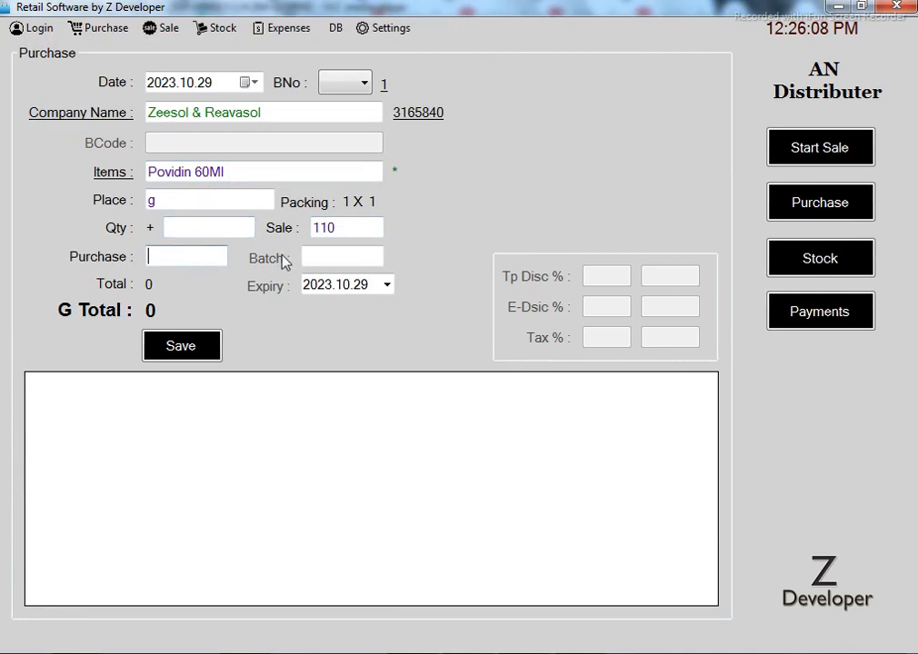
{"action": "left_click", "coordinate": [318, 258]}
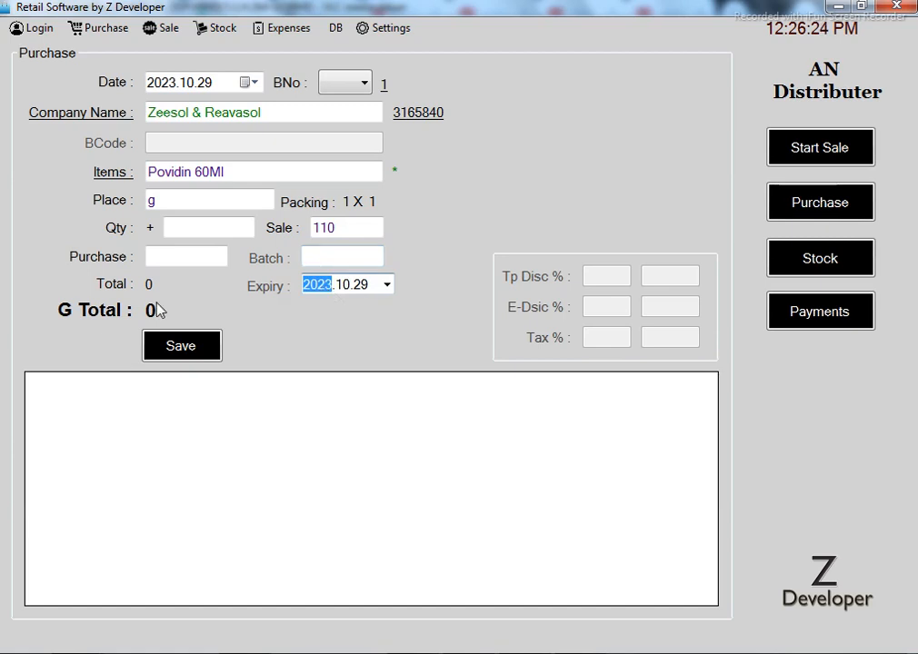
{"action": "left_click", "coordinate": [188, 261]}
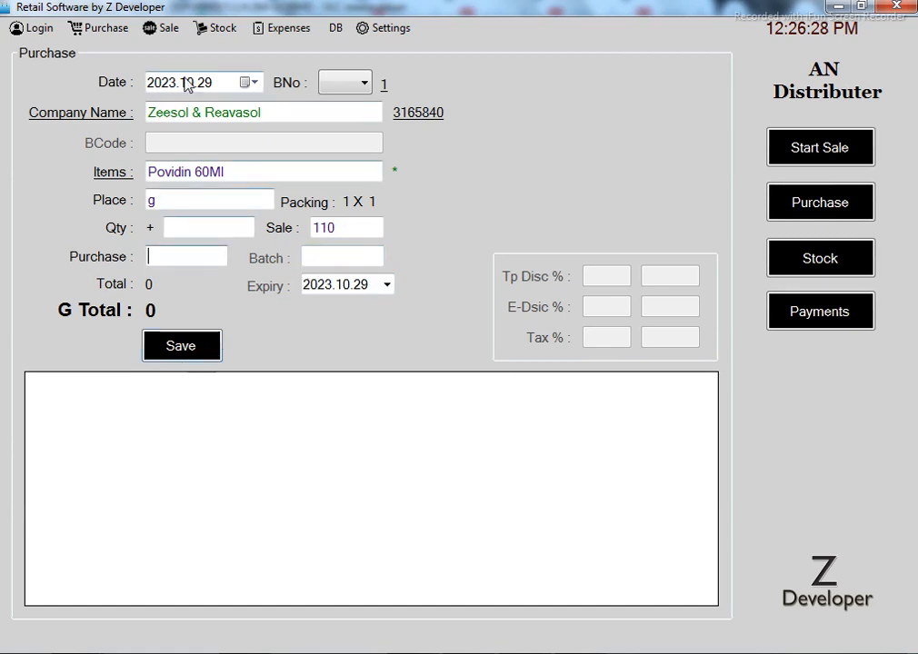
{"action": "left_click", "coordinate": [100, 28]}
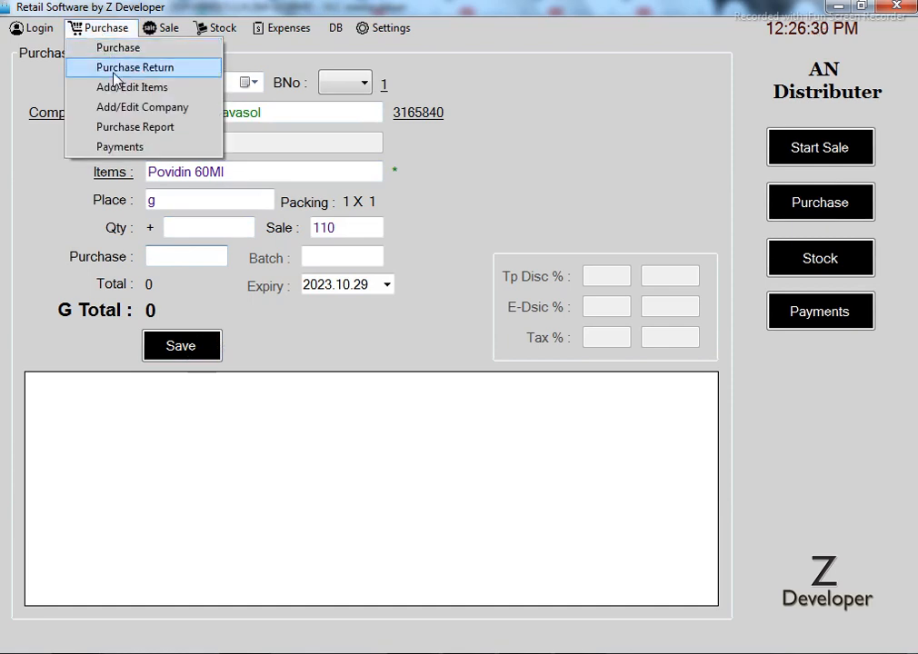
Switch between the Purchase Return and Purchase forms, then open Add/Edit Items
{"action": "left_click", "coordinate": [111, 66]}
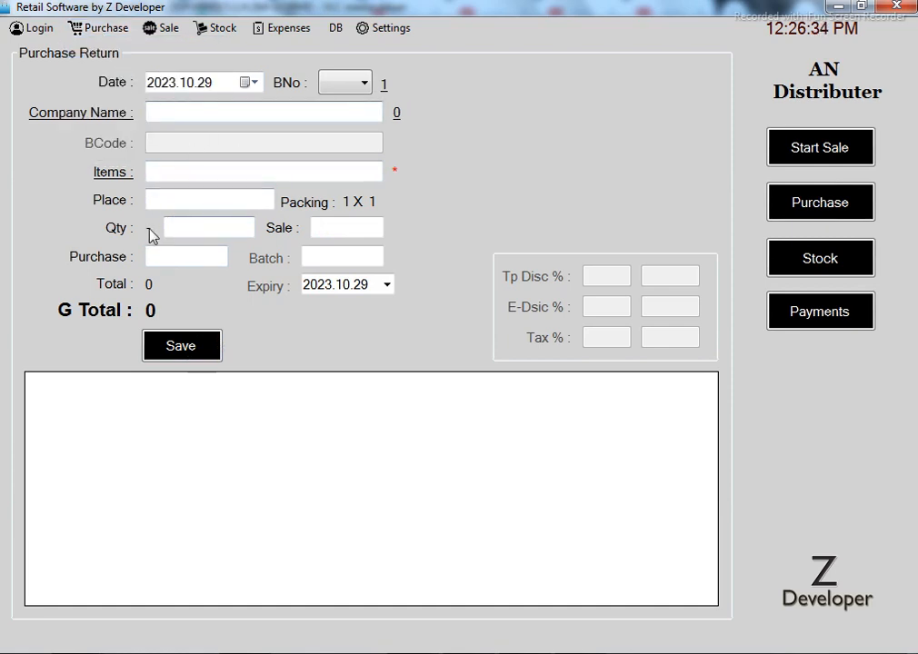
{"action": "left_click", "coordinate": [114, 29]}
{"action": "left_click", "coordinate": [122, 47]}
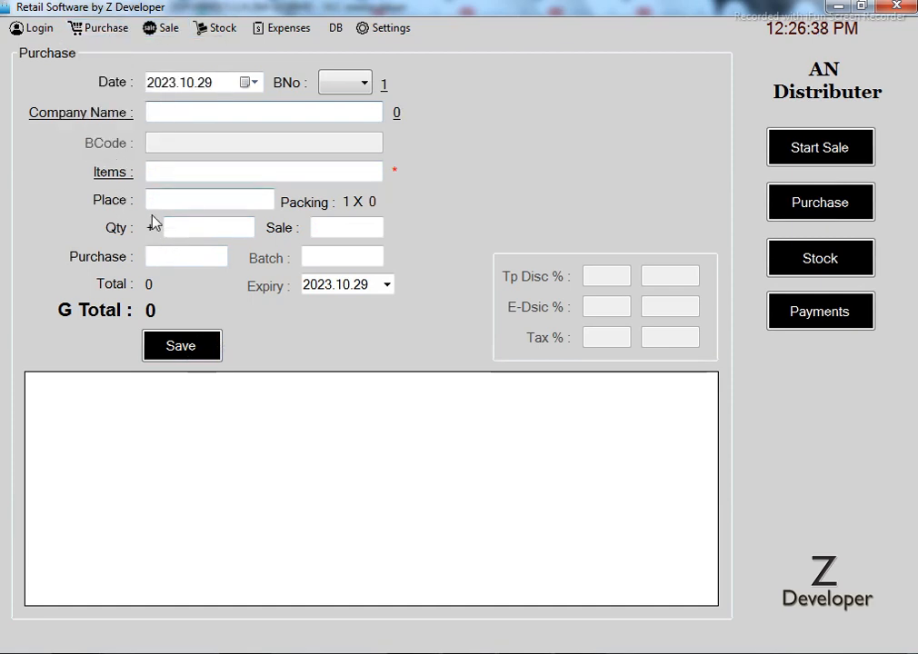
{"action": "left_click", "coordinate": [98, 29]}
{"action": "left_click", "coordinate": [119, 67]}
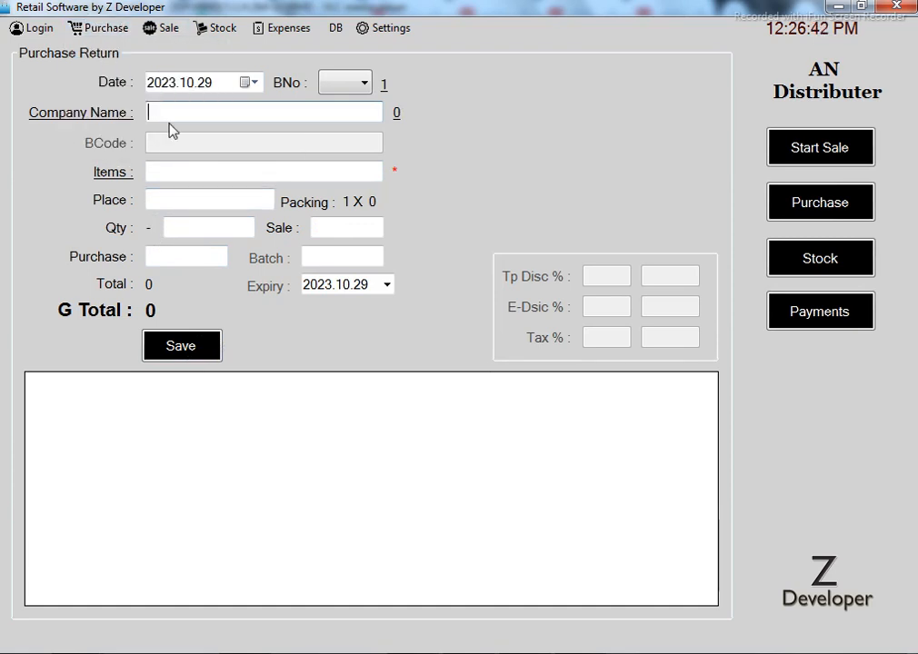
{"action": "left_click", "coordinate": [100, 29]}
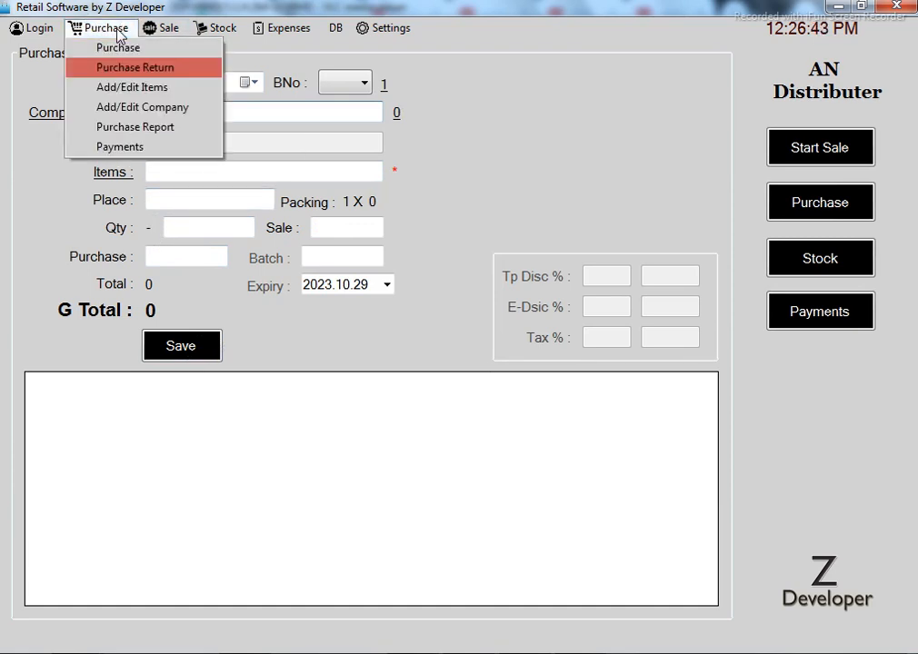
{"action": "left_click", "coordinate": [126, 87]}
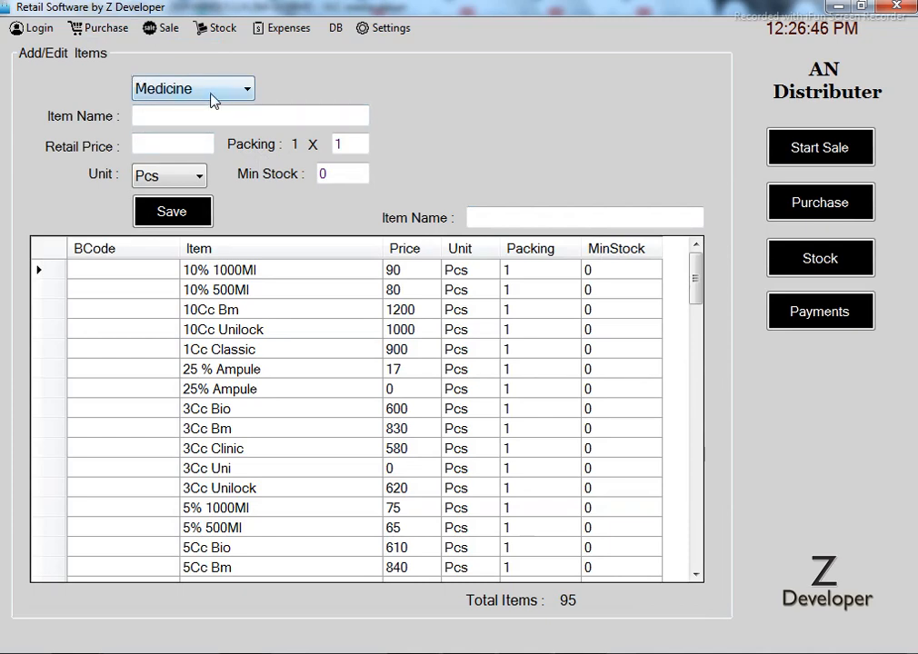
Check the Add/Edit Items category list, keeping Medicine as the category
{"action": "left_click", "coordinate": [187, 88]}
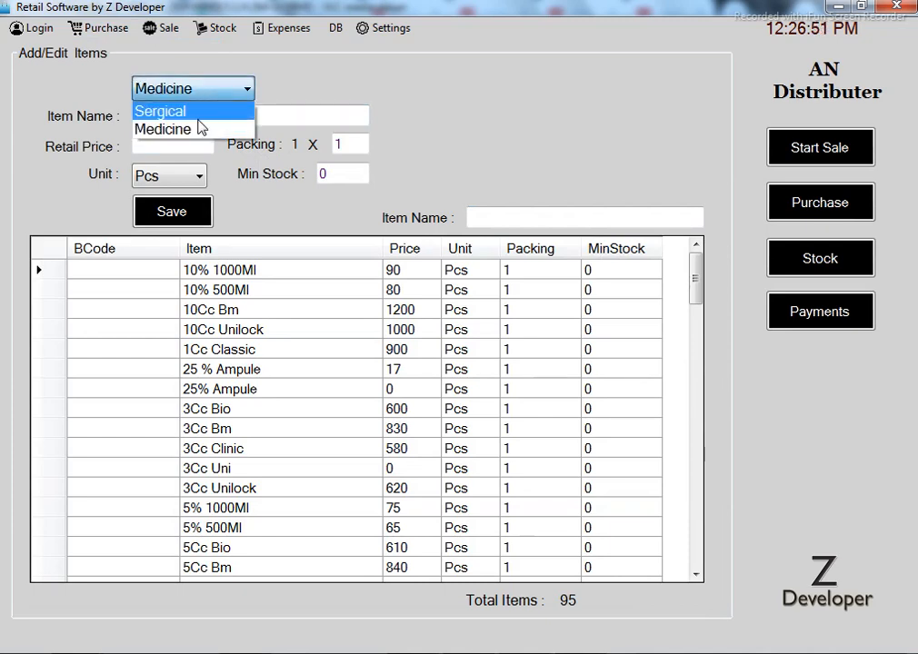
{"action": "left_click", "coordinate": [295, 115]}
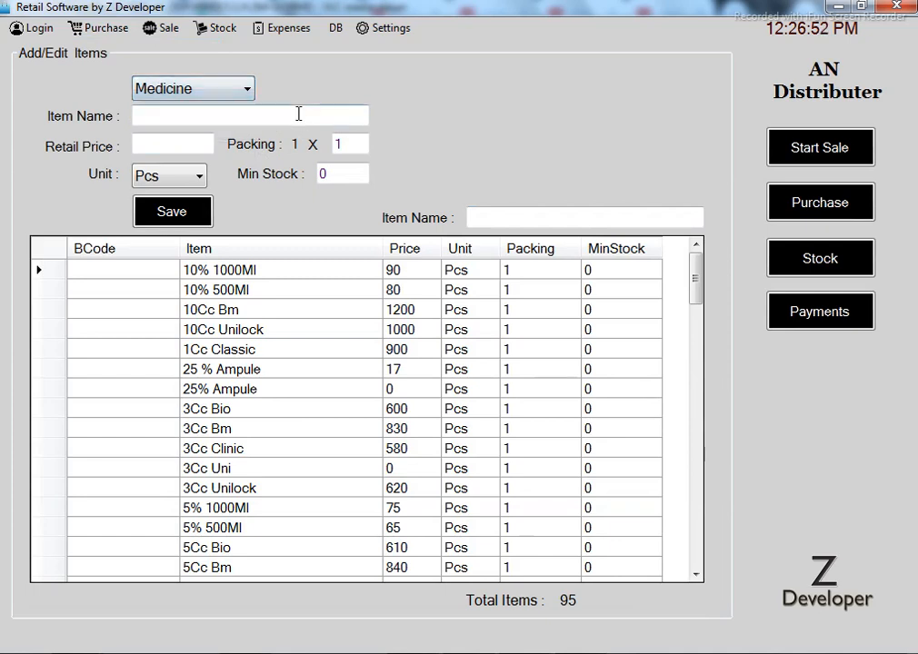
{"action": "left_click", "coordinate": [211, 100]}
{"action": "left_click", "coordinate": [211, 97]}
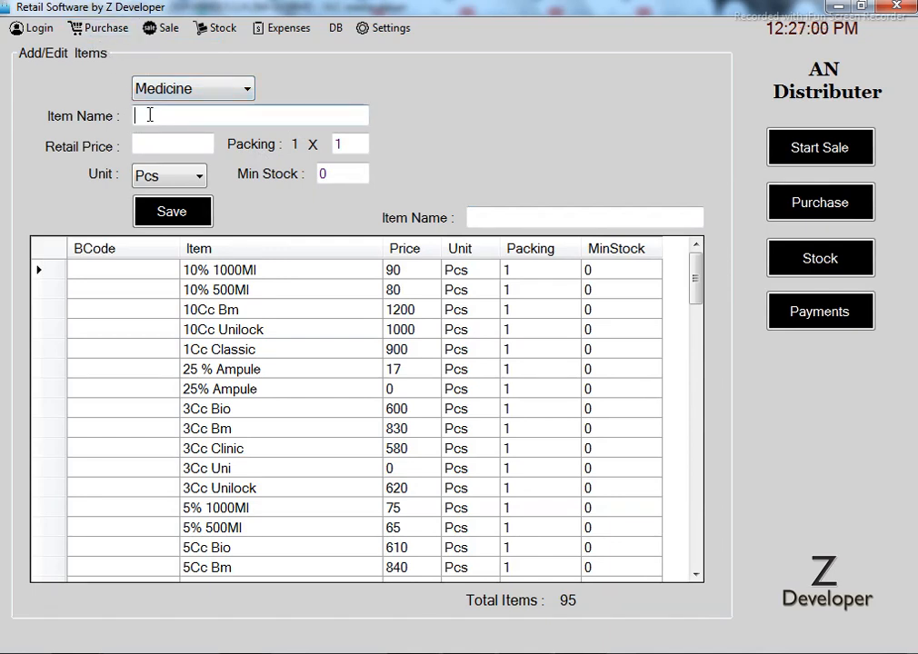
Open Add/Edit Company listing the 11 supplier companies with contacts and addresses
{"action": "left_click", "coordinate": [96, 32]}
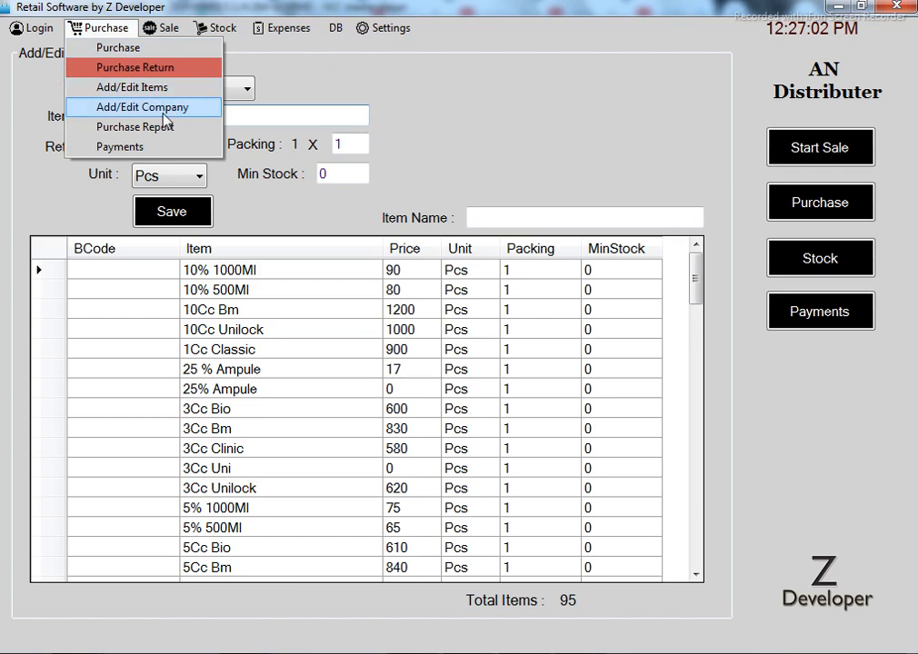
{"action": "left_click", "coordinate": [141, 107]}
{"action": "left_click", "coordinate": [100, 28]}
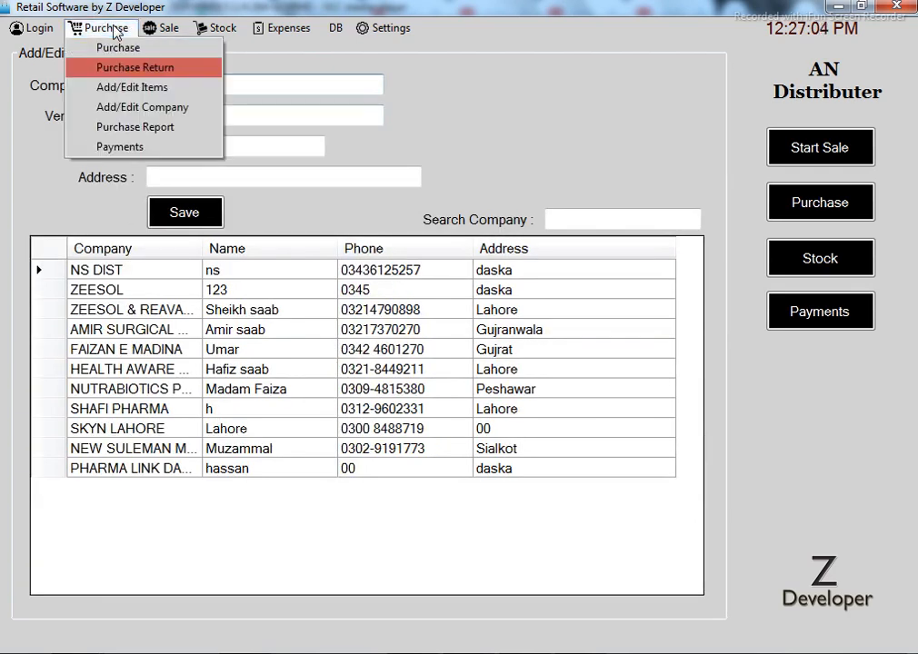
Open the Purchase Report and view the 622000 bill from ZEESOL & REAVASOL
{"action": "left_click", "coordinate": [179, 129]}
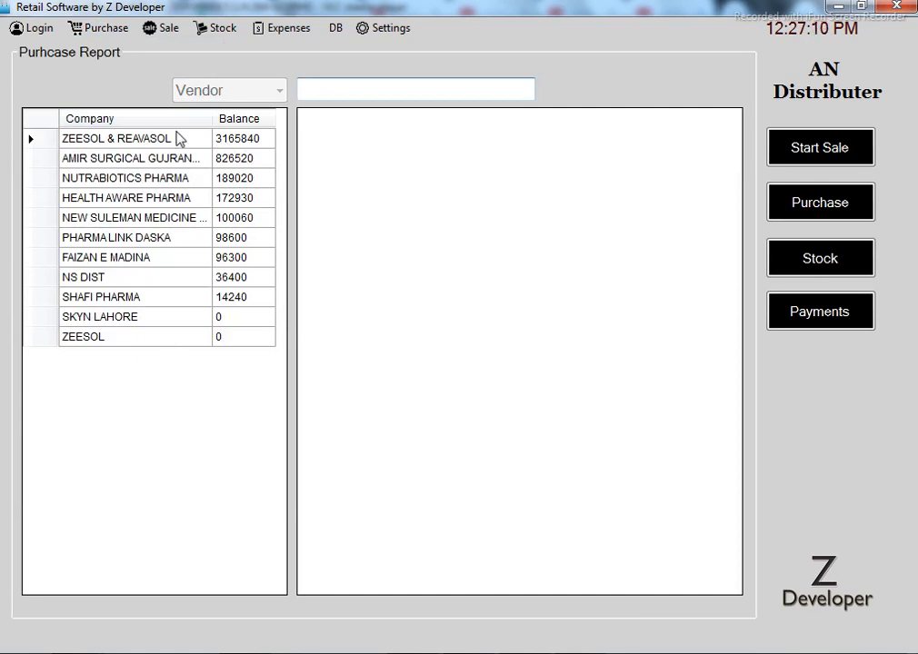
{"action": "left_click", "coordinate": [170, 165]}
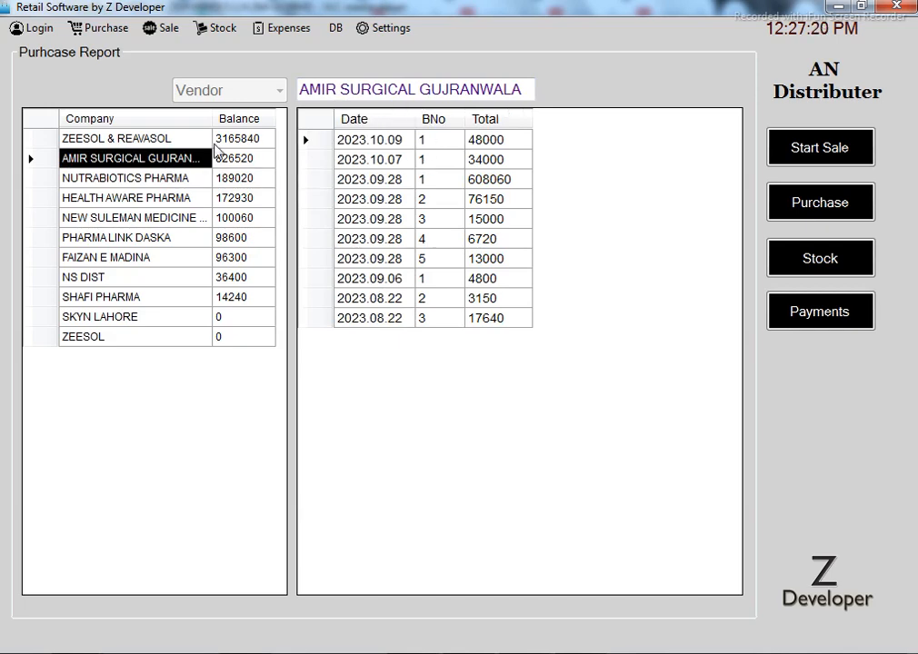
{"action": "left_click", "coordinate": [173, 142]}
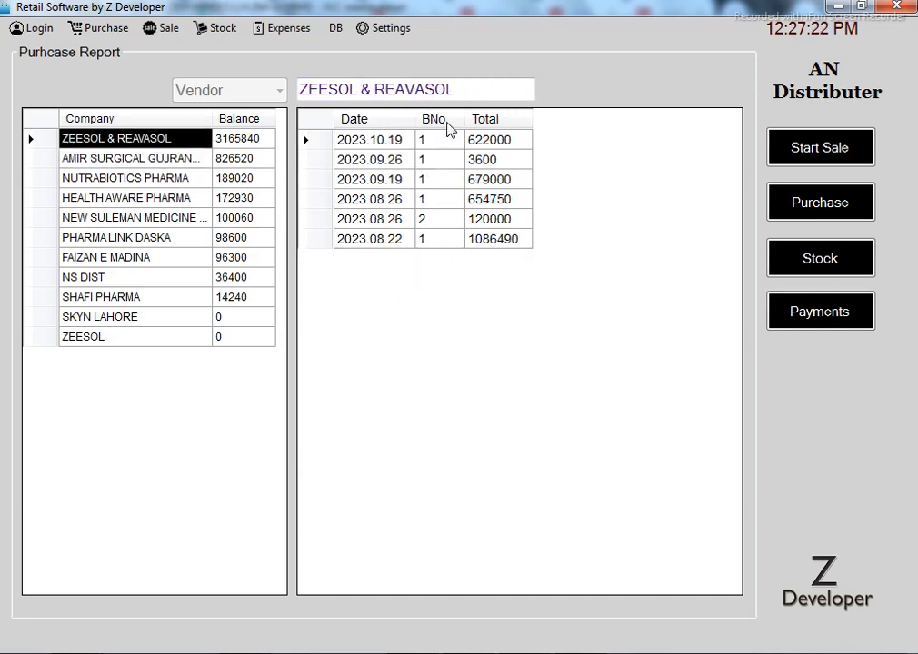
{"action": "left_click", "coordinate": [502, 145]}
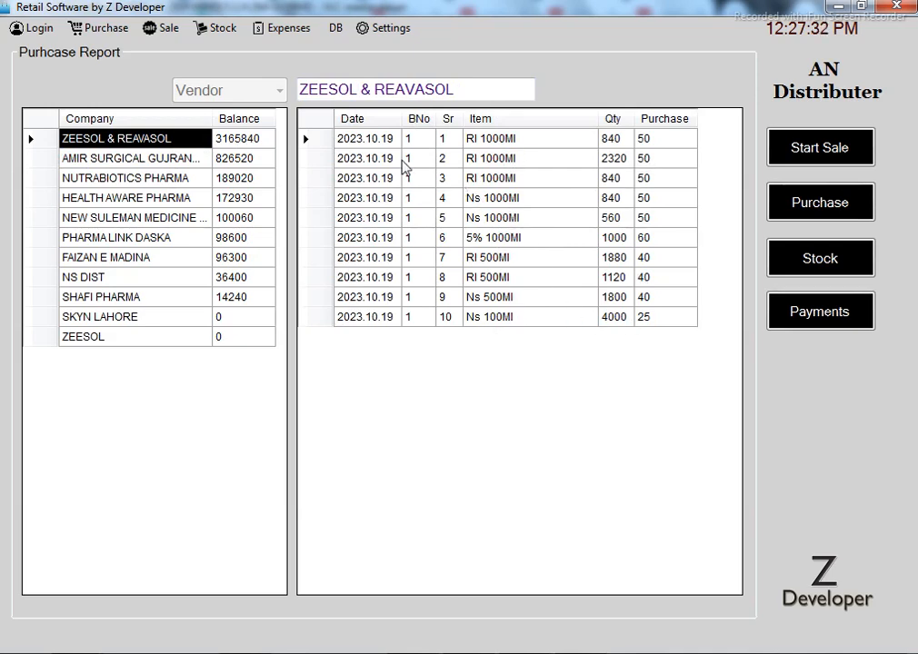
Show FAIZAN E MADINA's 2023.10.19 bill items: 3Cc Clinic, qty 72, purchase 560
{"action": "left_click", "coordinate": [192, 162]}
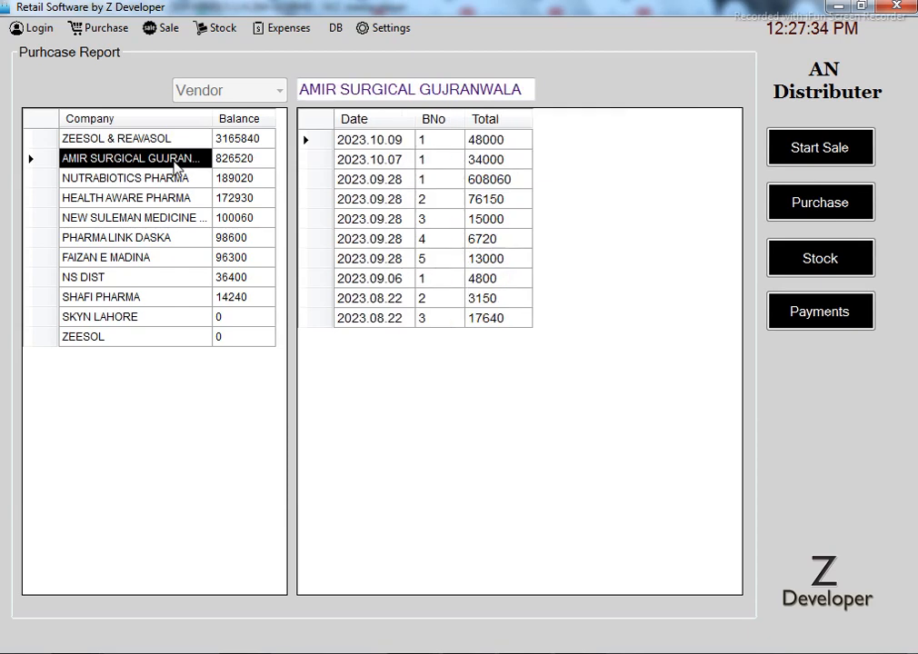
{"action": "left_click", "coordinate": [178, 260]}
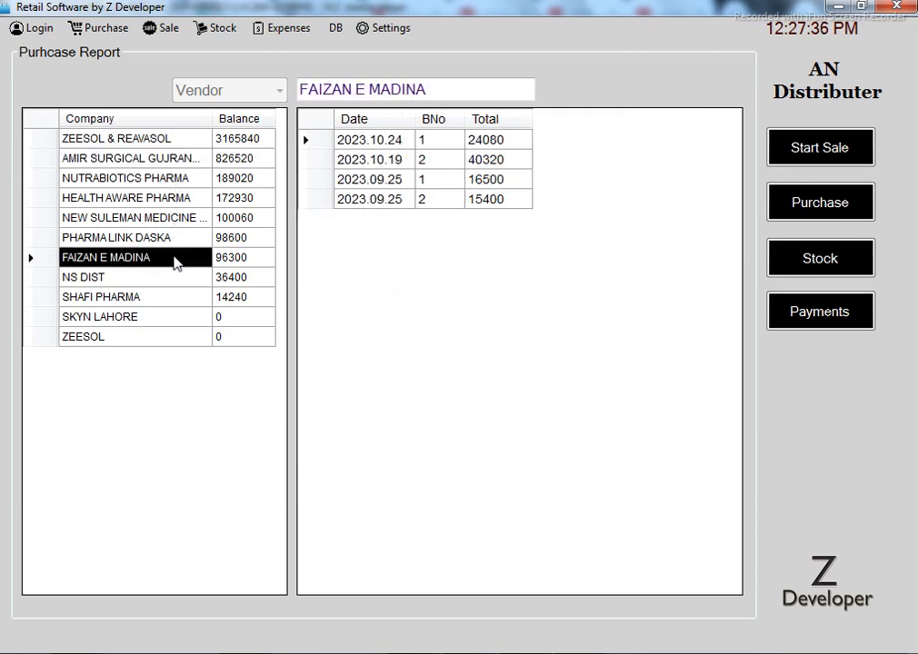
{"action": "left_click", "coordinate": [394, 162]}
{"action": "double_click", "coordinate": [498, 163]}
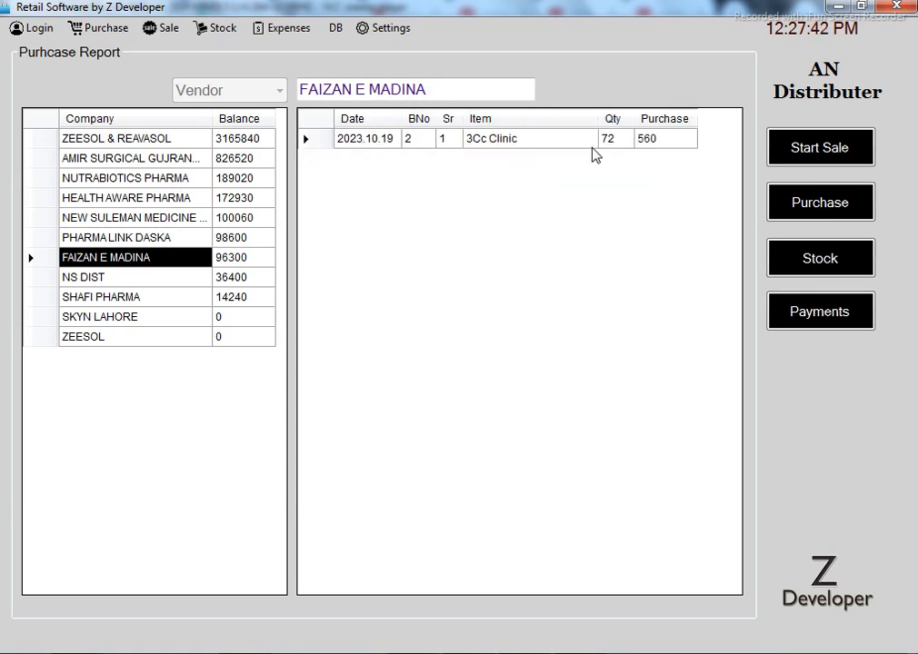
{"action": "left_click", "coordinate": [116, 32]}
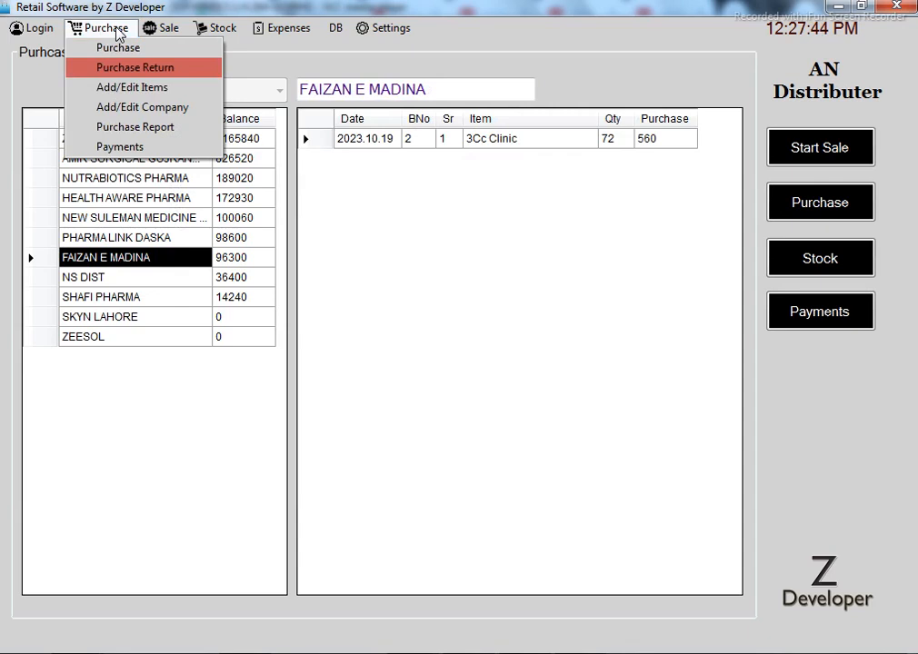
{"action": "left_click", "coordinate": [155, 153]}
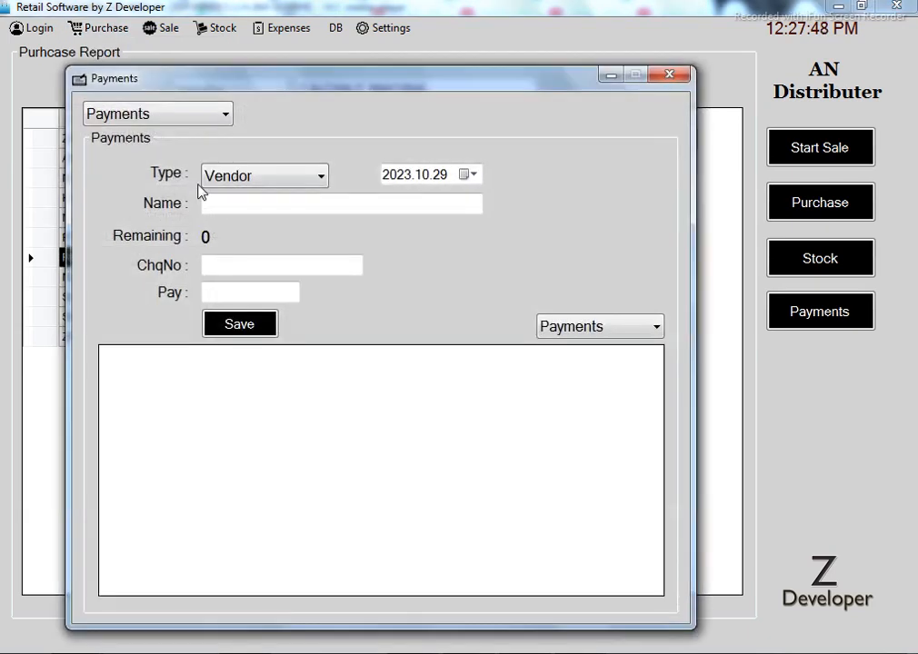
{"action": "left_click", "coordinate": [302, 178]}
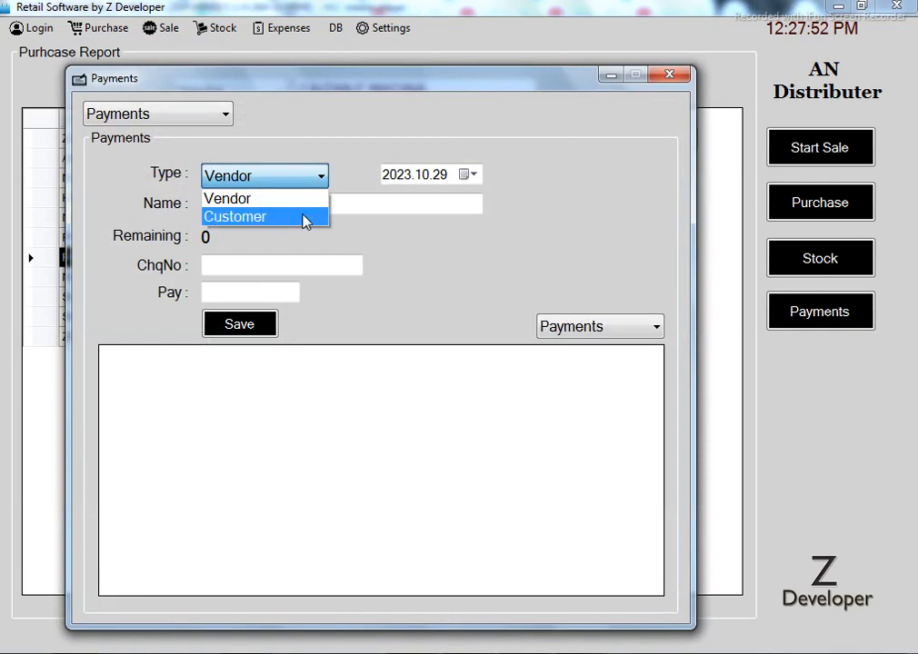
{"action": "left_click", "coordinate": [305, 221]}
{"action": "left_click", "coordinate": [186, 114]}
{"action": "left_click", "coordinate": [188, 136]}
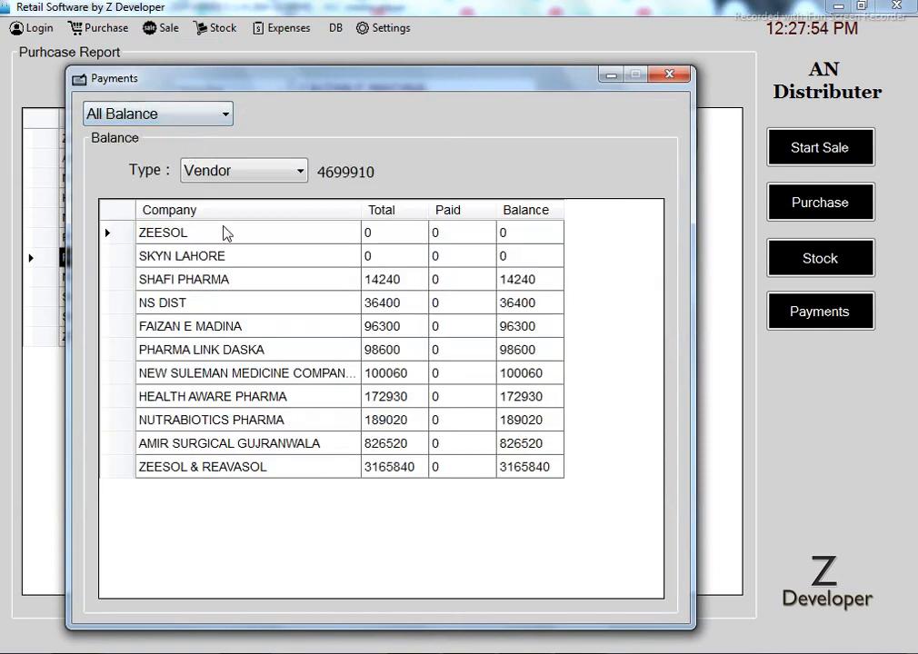
{"action": "left_click", "coordinate": [299, 171]}
{"action": "left_click", "coordinate": [288, 209]}
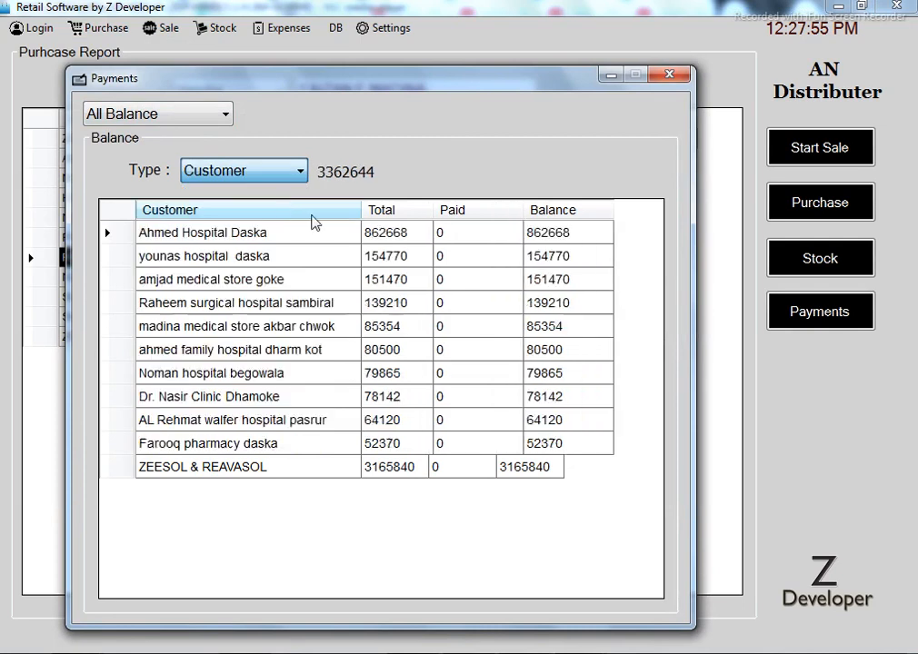
{"action": "left_click", "coordinate": [669, 75]}
{"action": "left_click", "coordinate": [162, 28]}
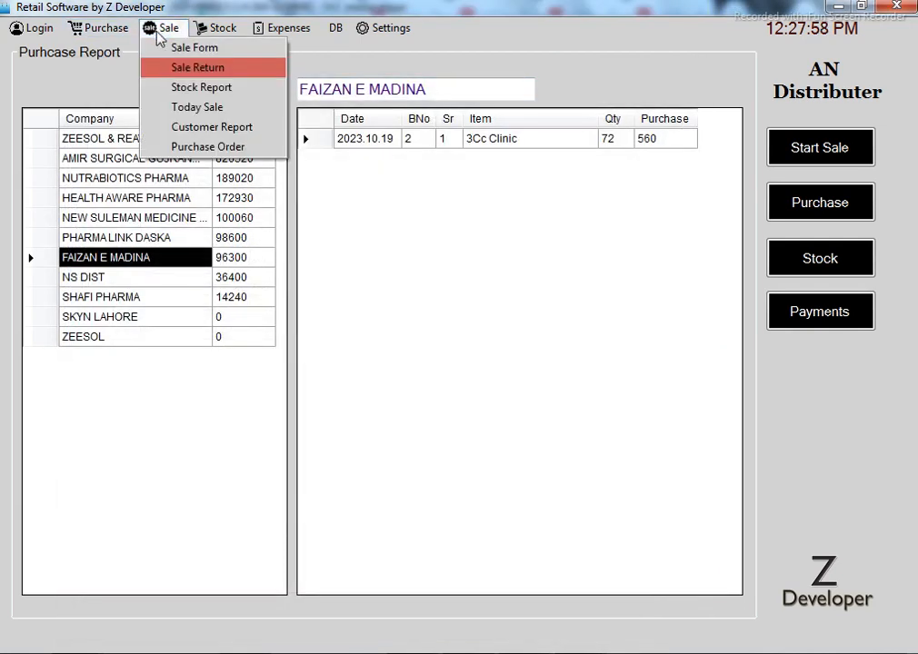
{"action": "left_click", "coordinate": [168, 48]}
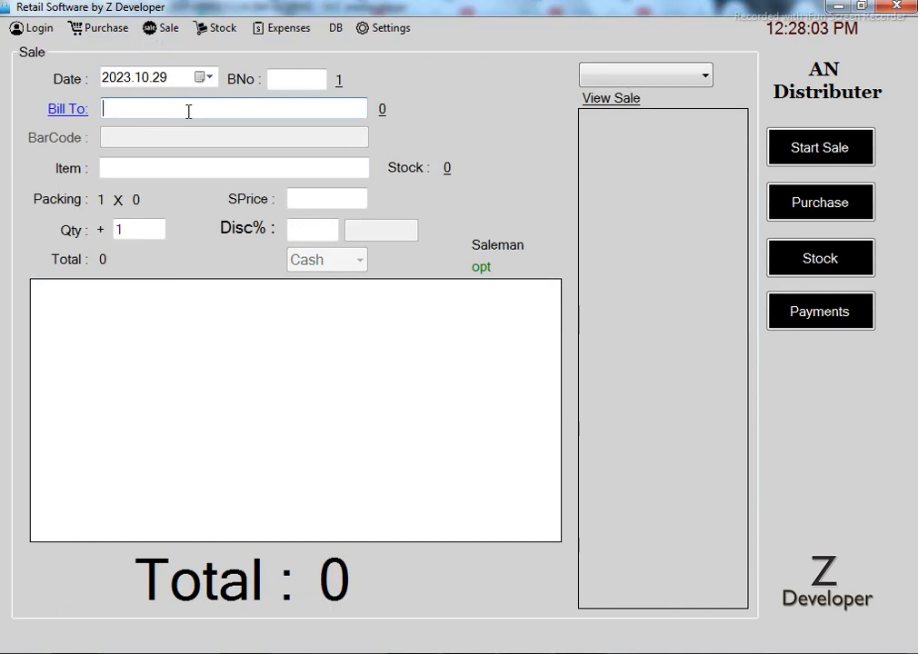
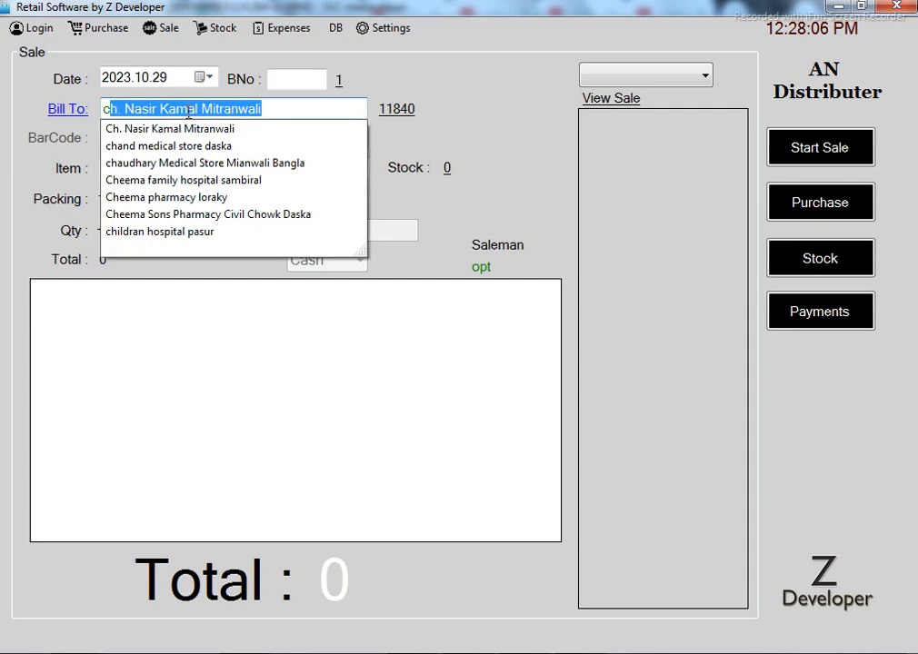
Bill the sale to the autocompleted existing customer and view their 11840 outstanding balance
{"action": "key", "text": "End"}
{"action": "type", "text": "k"}
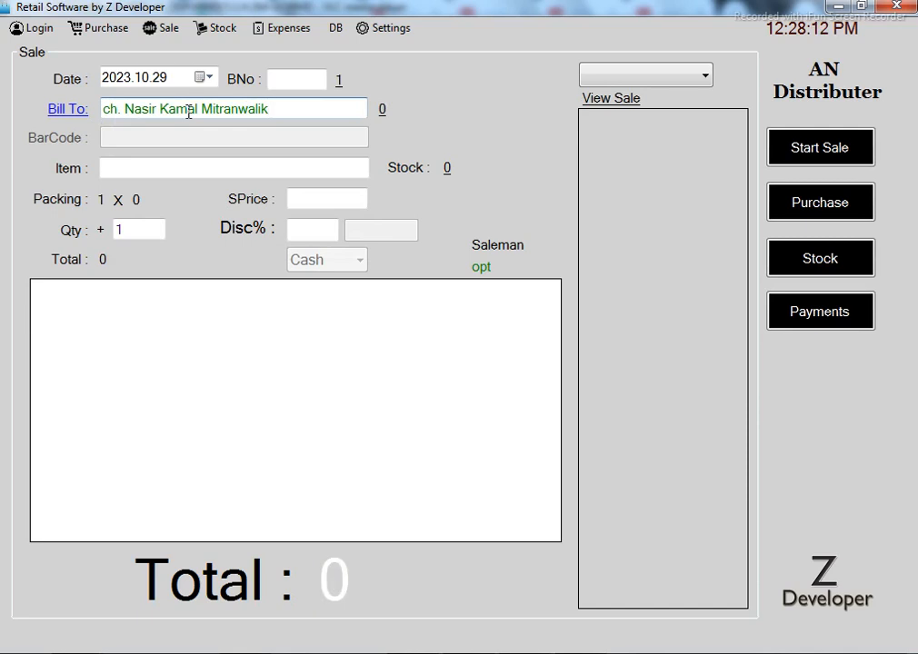
{"action": "key", "text": "BackSpace"}
{"action": "left_click", "coordinate": [397, 121]}
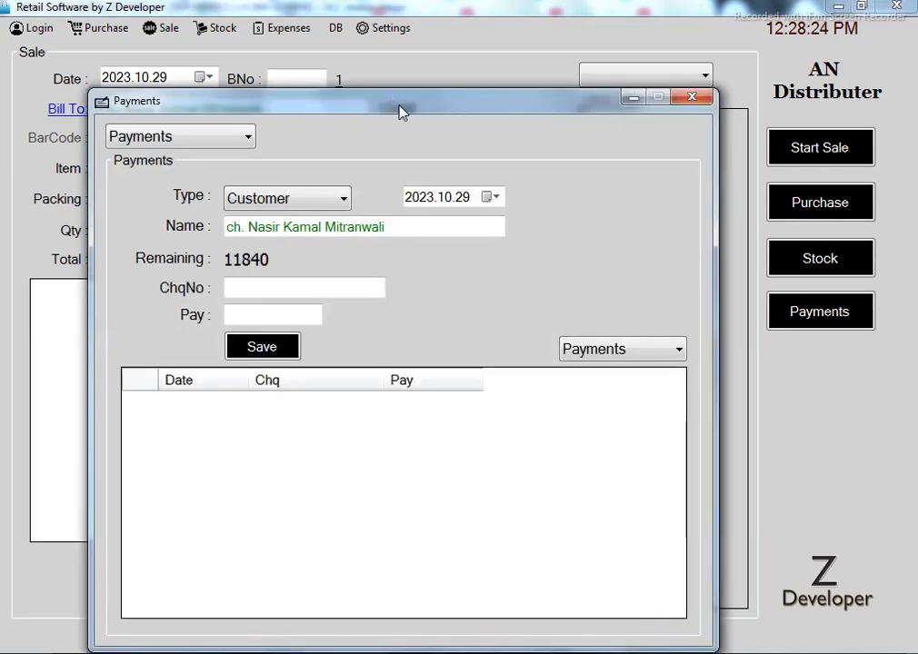
Record an 840 payment, leaving the customer owing 11000, and check their invoices
{"action": "left_click_drag", "start_coordinate": [402, 110], "coordinate": [362, 62]}
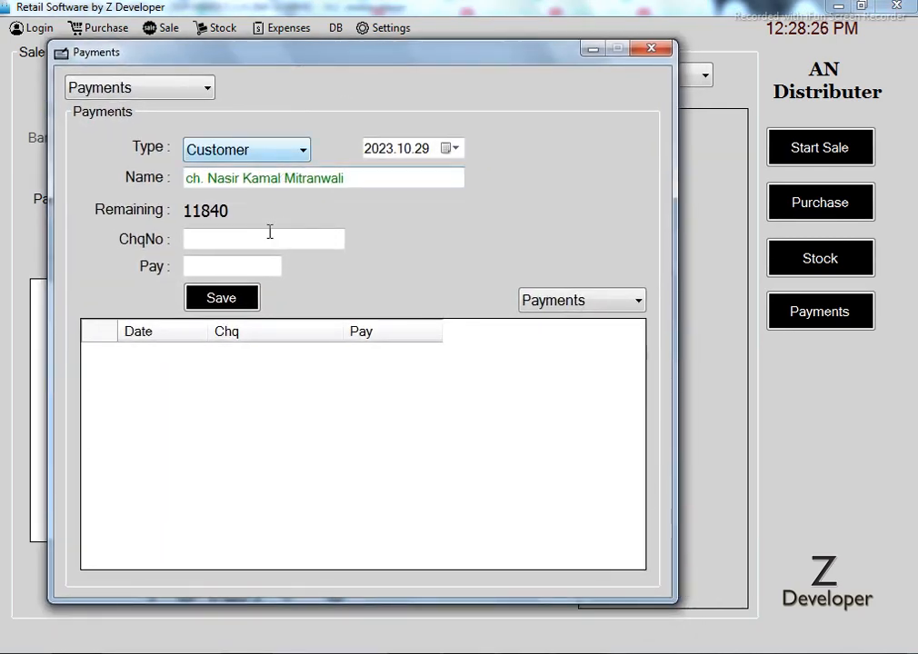
{"action": "left_click", "coordinate": [237, 264]}
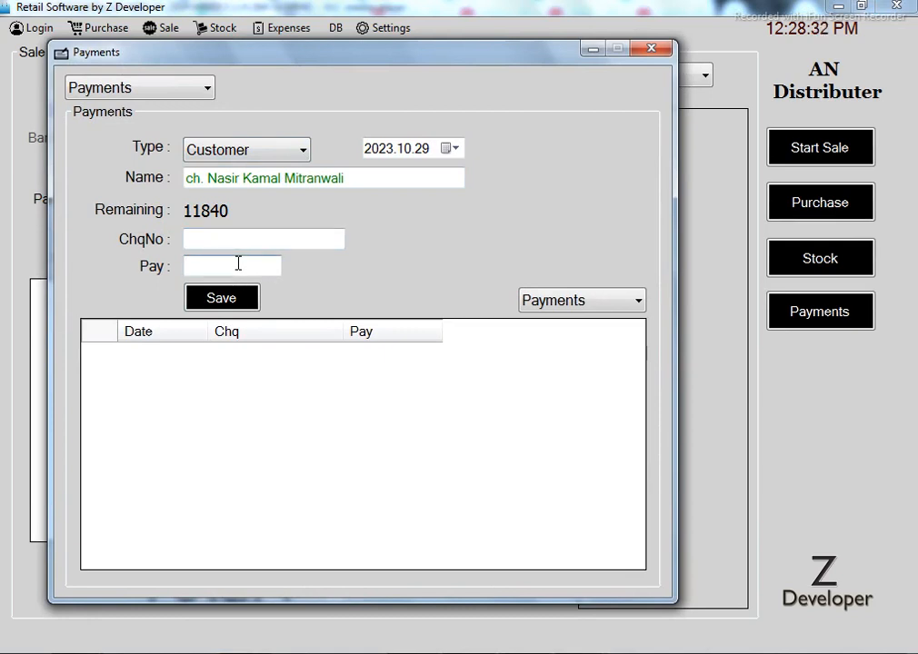
{"action": "type", "text": "840"}
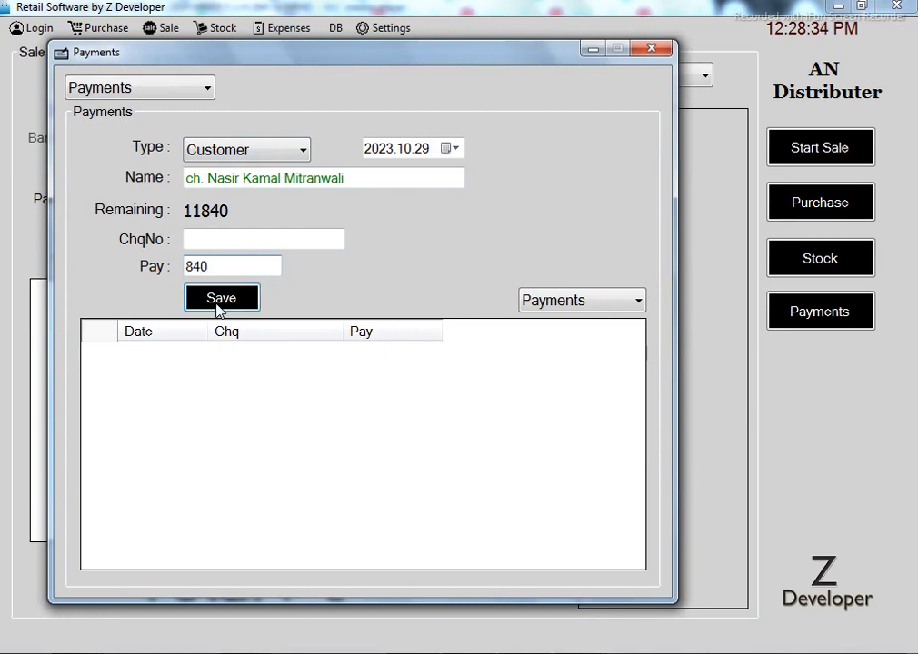
{"action": "left_click", "coordinate": [219, 303]}
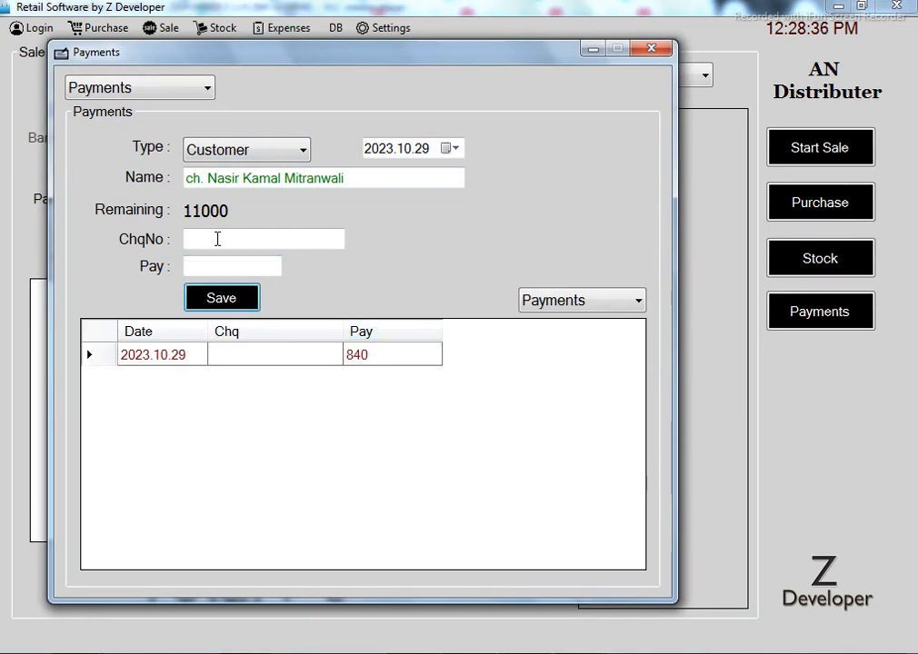
{"action": "left_click", "coordinate": [583, 302]}
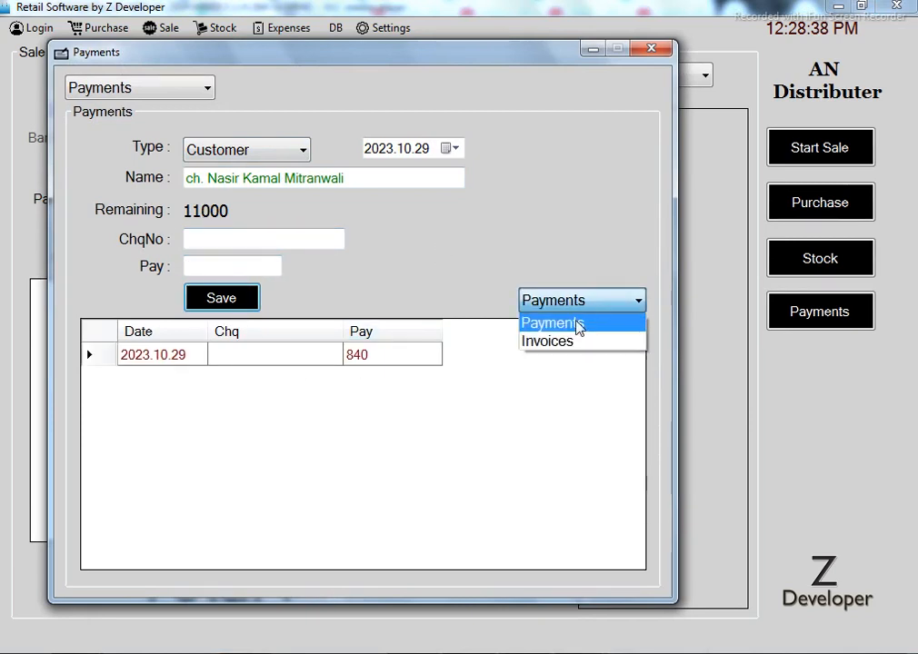
{"action": "left_click", "coordinate": [573, 346]}
{"action": "left_click", "coordinate": [608, 306]}
{"action": "left_click", "coordinate": [574, 329]}
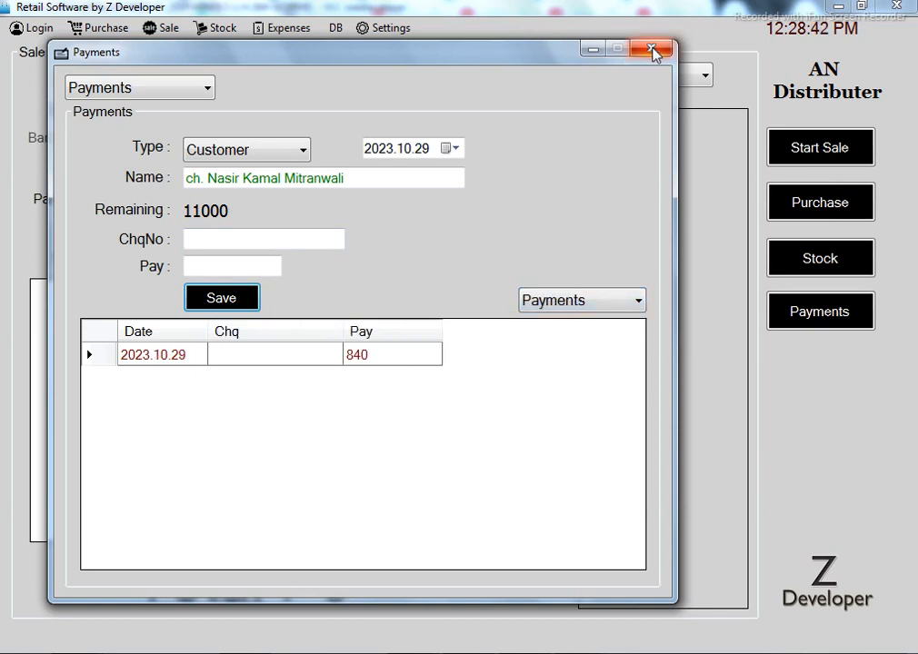
{"action": "left_click", "coordinate": [652, 51]}
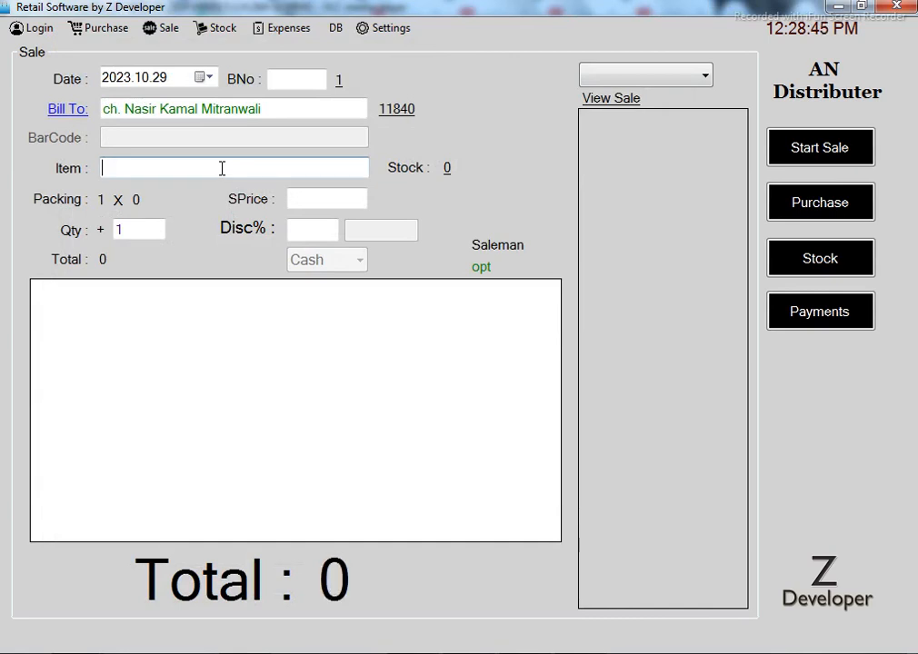
Pick Acefyl Cough Syp. 125Ml from the item list for the sale
{"action": "left_click", "coordinate": [222, 168]}
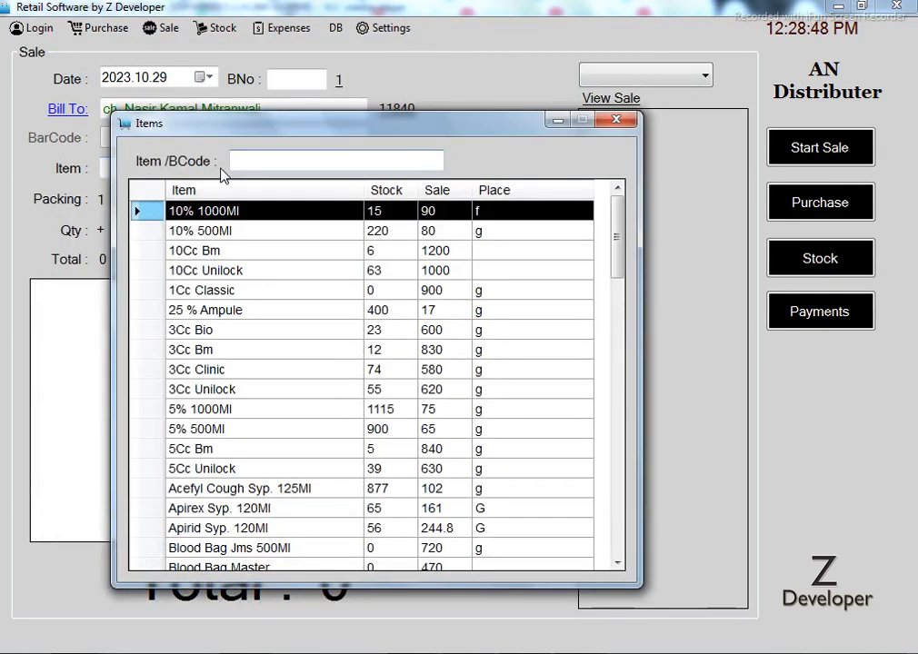
{"action": "key", "text": "Down"}
{"action": "key", "text": "Down"}
{"action": "key", "text": "Down"}
{"action": "key", "text": "Down"}
{"action": "key", "text": "Down"}
{"action": "key", "text": "Down"}
{"action": "key", "text": "Down"}
{"action": "key", "text": "Down"}
{"action": "key", "text": "Down"}
{"action": "key", "text": "Down"}
{"action": "key", "text": "Down"}
{"action": "key", "text": "Down"}
{"action": "key", "text": "Down"}
{"action": "key", "text": "Down"}
{"action": "key", "text": "Down"}
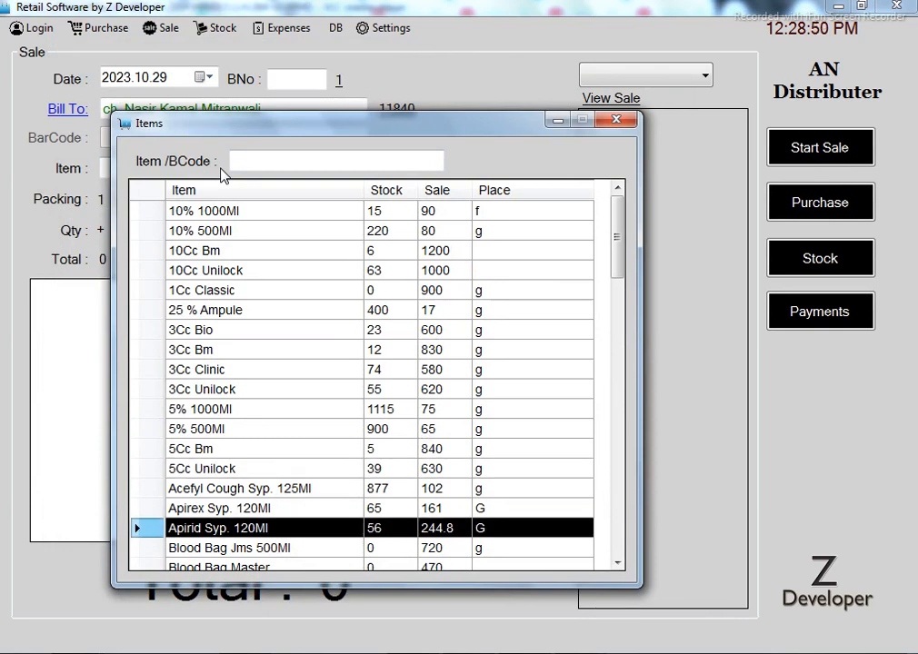
{"action": "key", "text": "Up"}
{"action": "key", "text": "Up"}
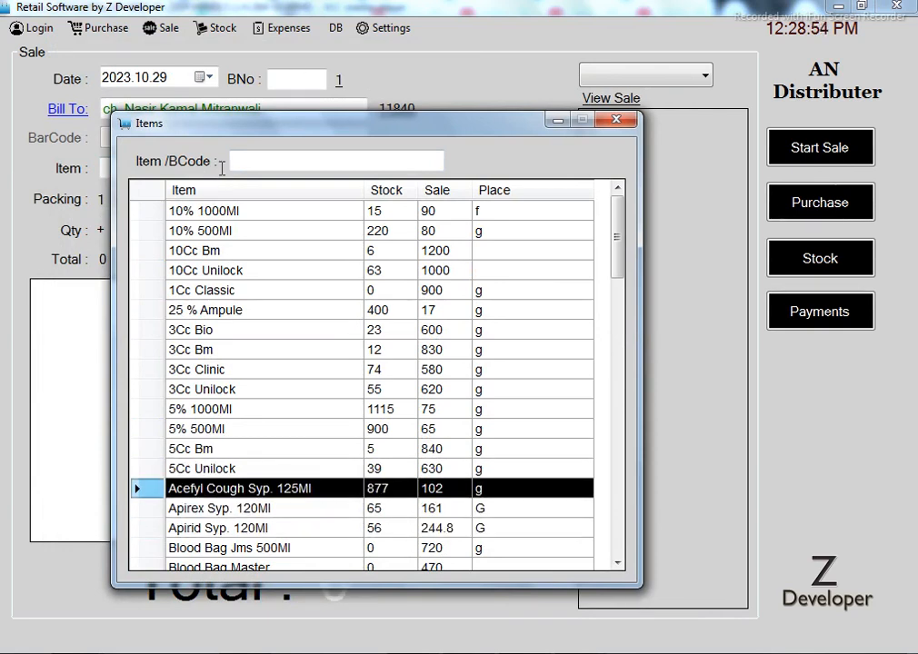
{"action": "key", "text": "Return"}
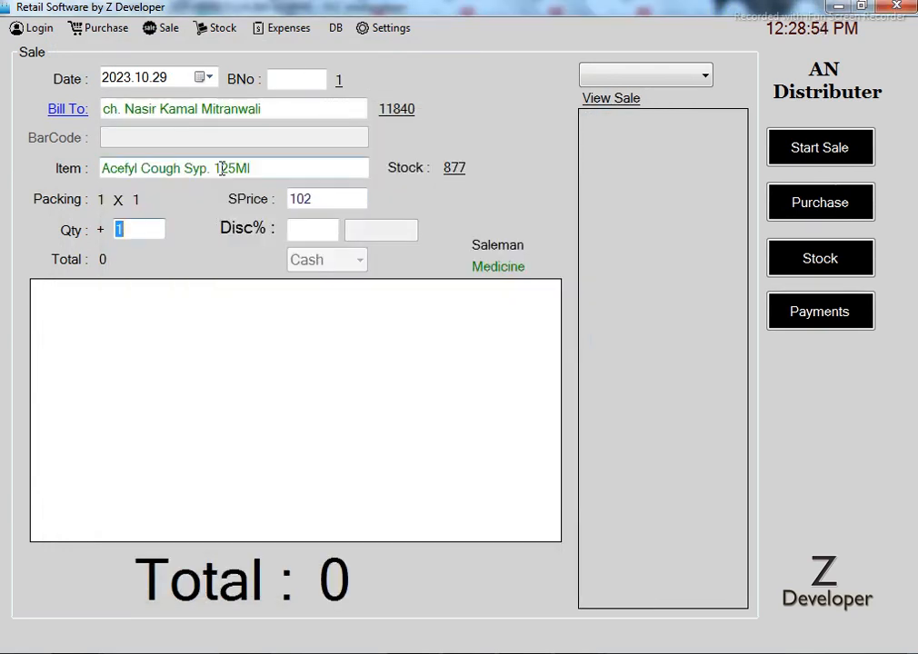
Check Qty, SPrice and Disc%, then add one Acefyl Cough Syp. 125Ml at 102 to the bill
{"action": "left_click", "coordinate": [158, 229]}
{"action": "left_click", "coordinate": [346, 199]}
{"action": "left_click", "coordinate": [305, 230]}
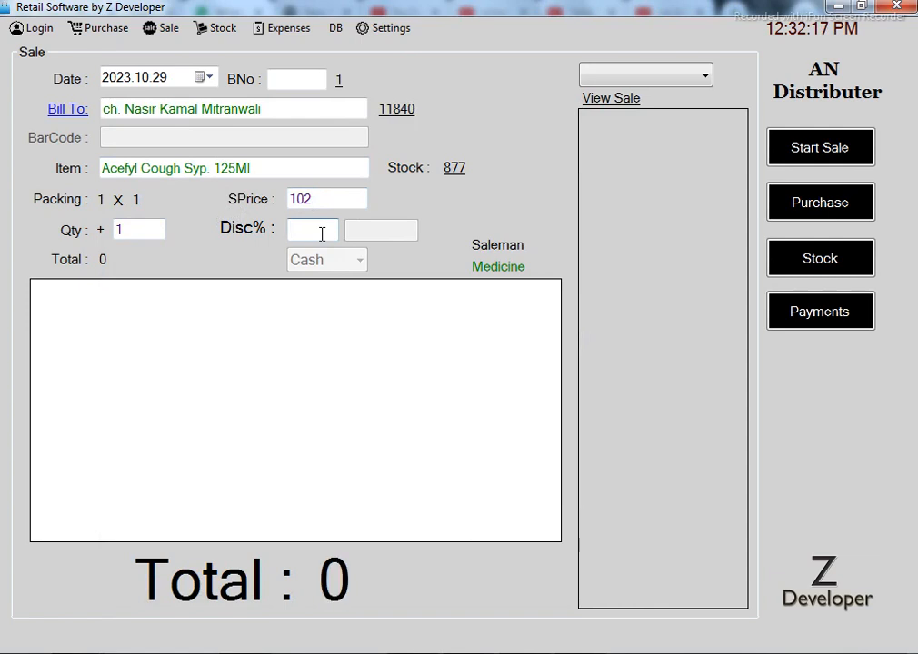
{"action": "type", "text": "5"}
{"action": "left_click", "coordinate": [305, 168]}
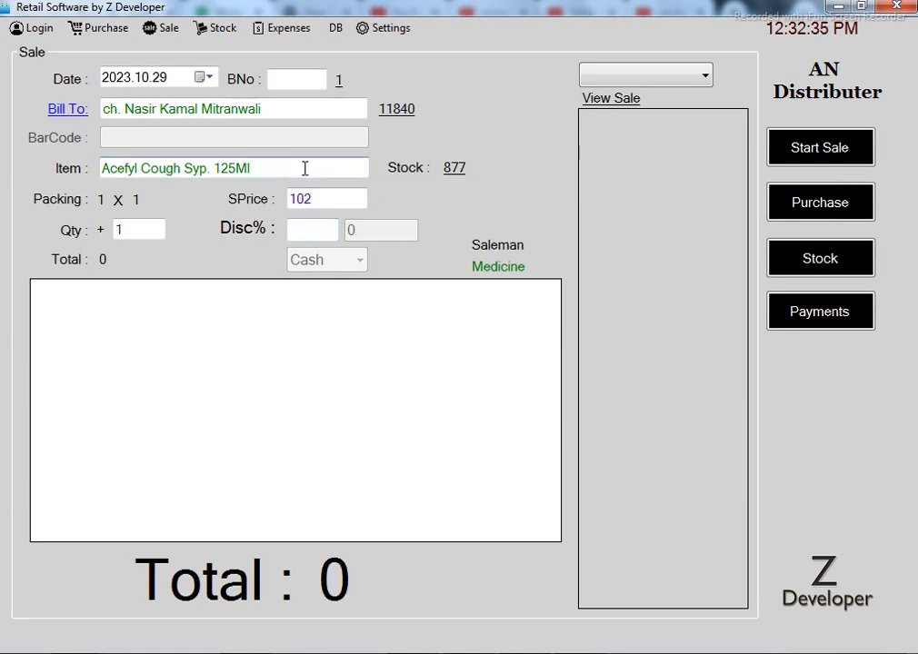
{"action": "key", "text": "Return"}
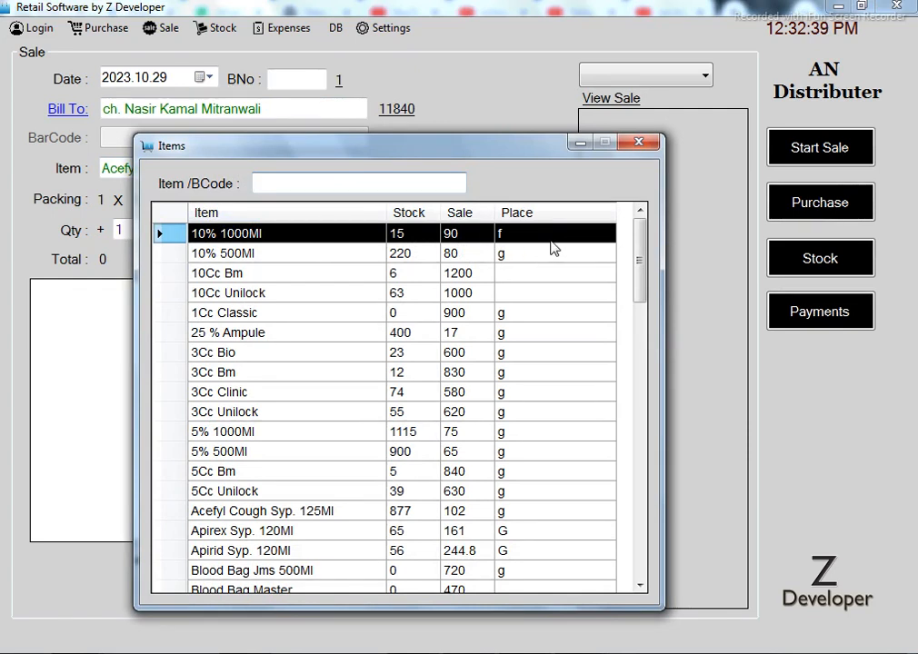
{"action": "mouse_move", "coordinate": [642, 244]}
{"action": "left_mouse_down"}
{"action": "mouse_move", "coordinate": [640, 486]}
{"action": "mouse_move", "coordinate": [642, 227]}
{"action": "left_mouse_up"}
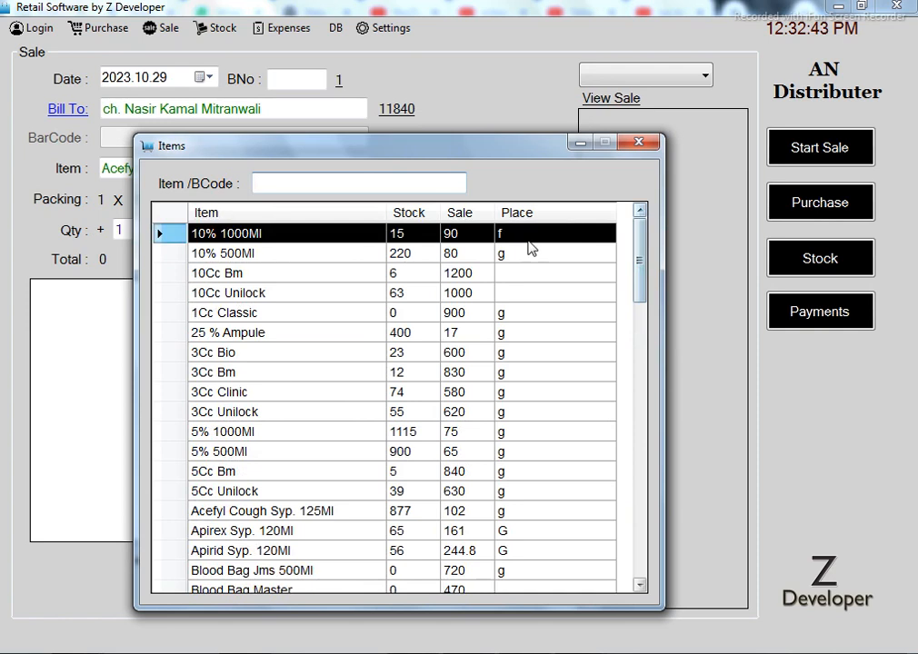
{"action": "left_click", "coordinate": [638, 144]}
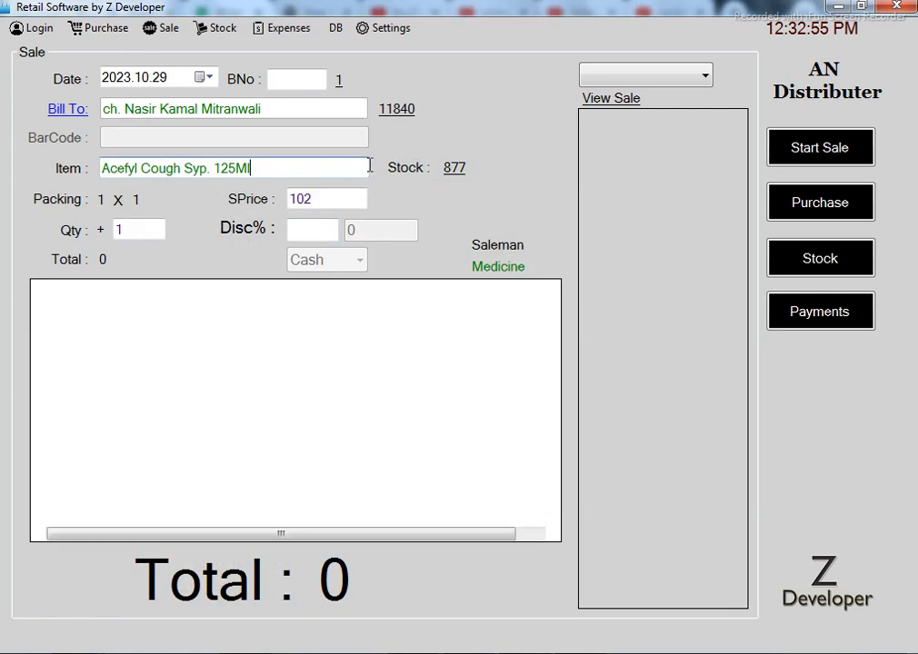
{"action": "key", "text": "Return"}
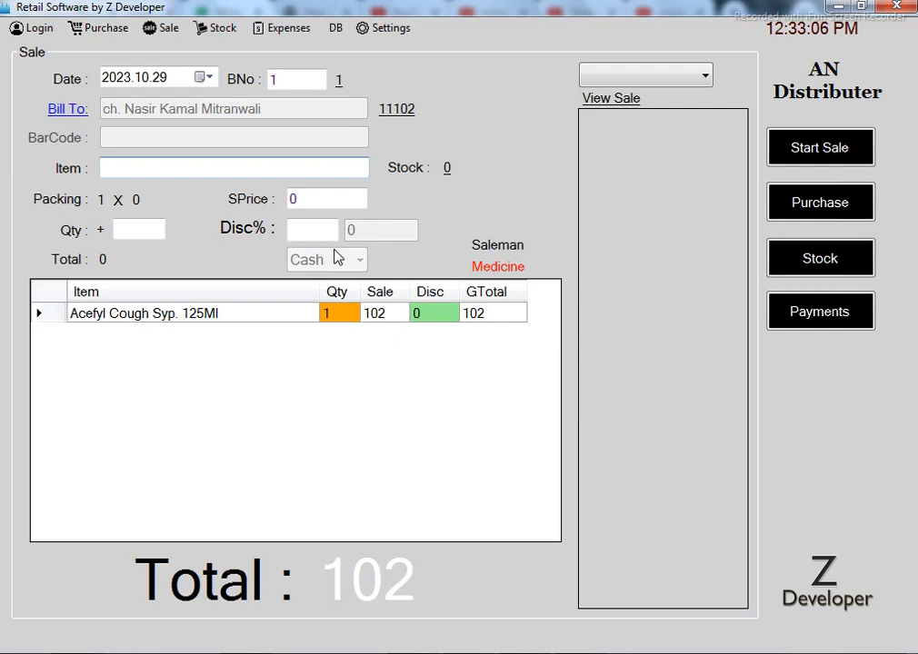
Check out with the salesman's name entered and save bill 1 for 102 without printing
{"action": "key", "text": "Return"}
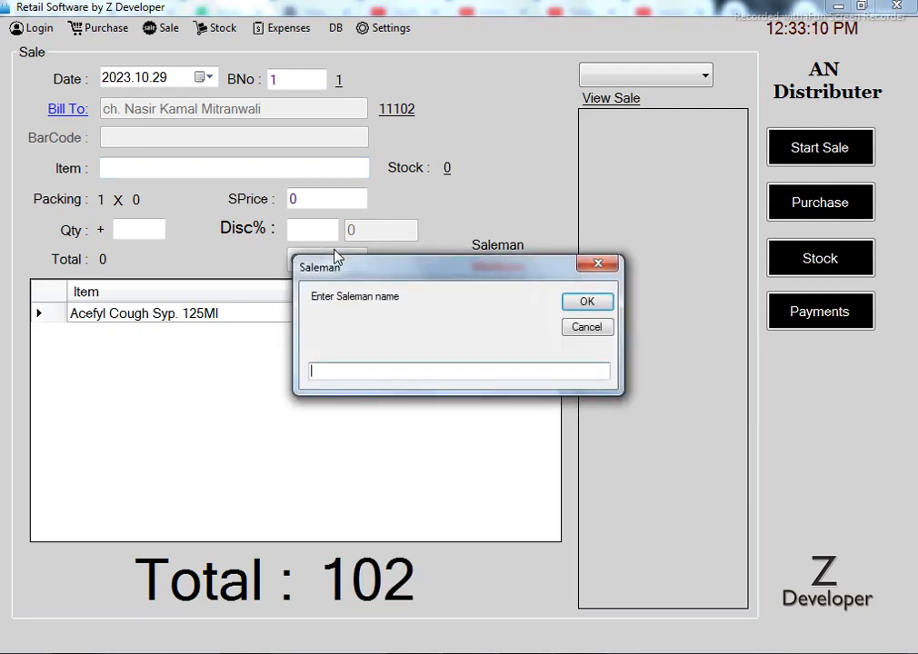
{"action": "type", "text": "zubair"}
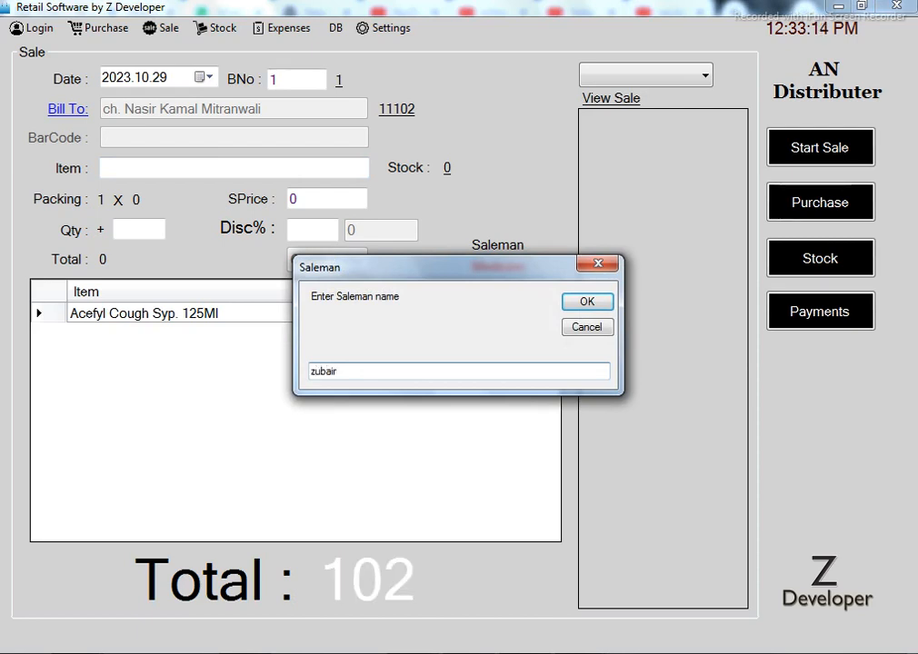
{"action": "key", "text": "Return"}
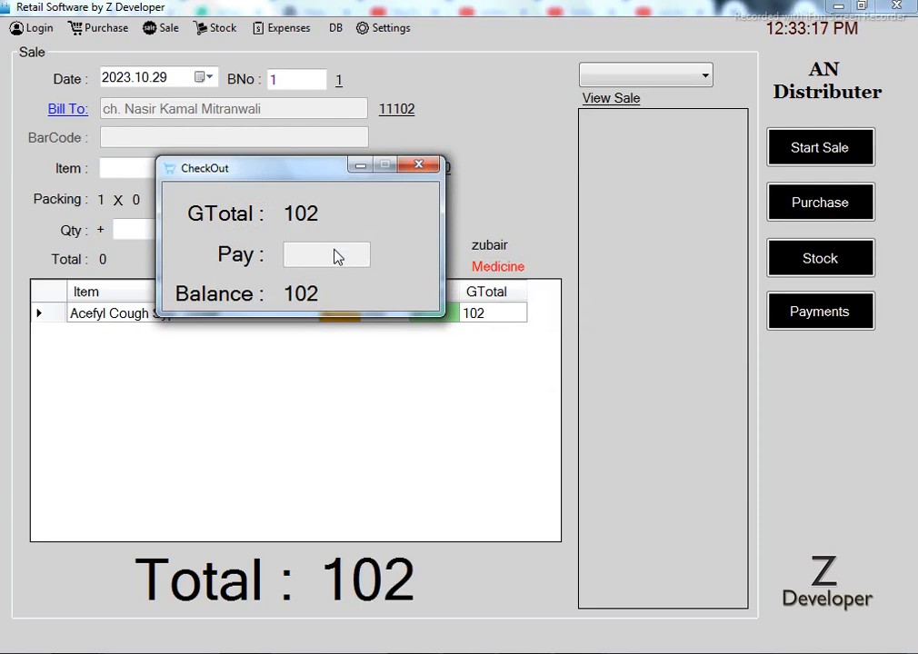
{"action": "key", "text": "Return"}
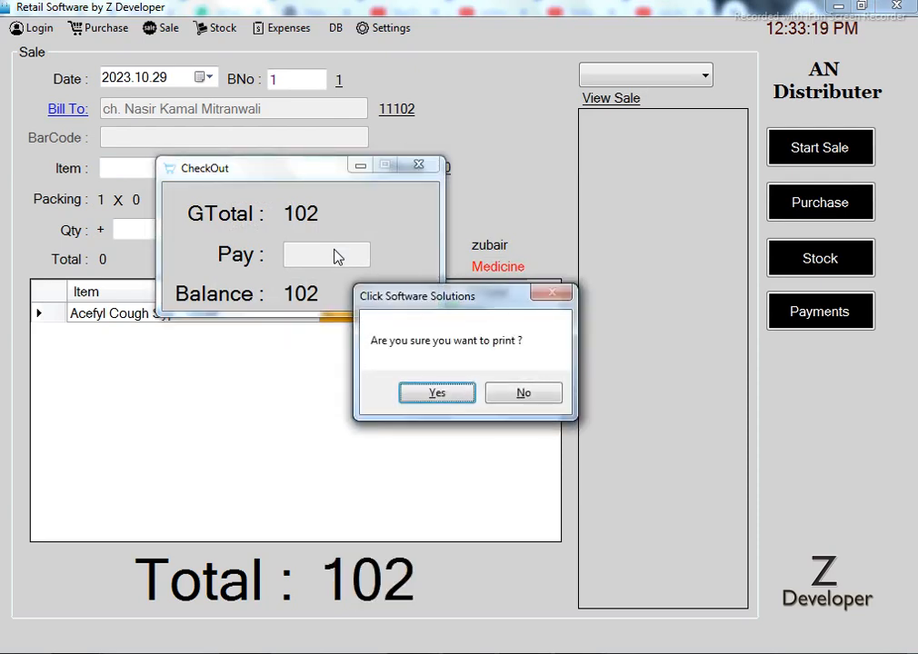
{"action": "key", "text": "Right"}
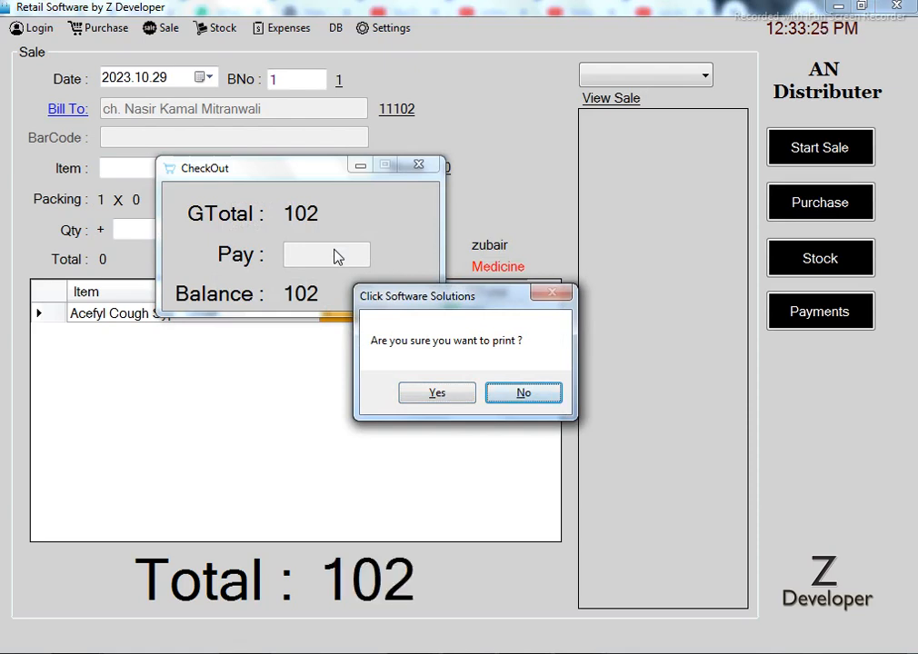
{"action": "key", "text": "Return"}
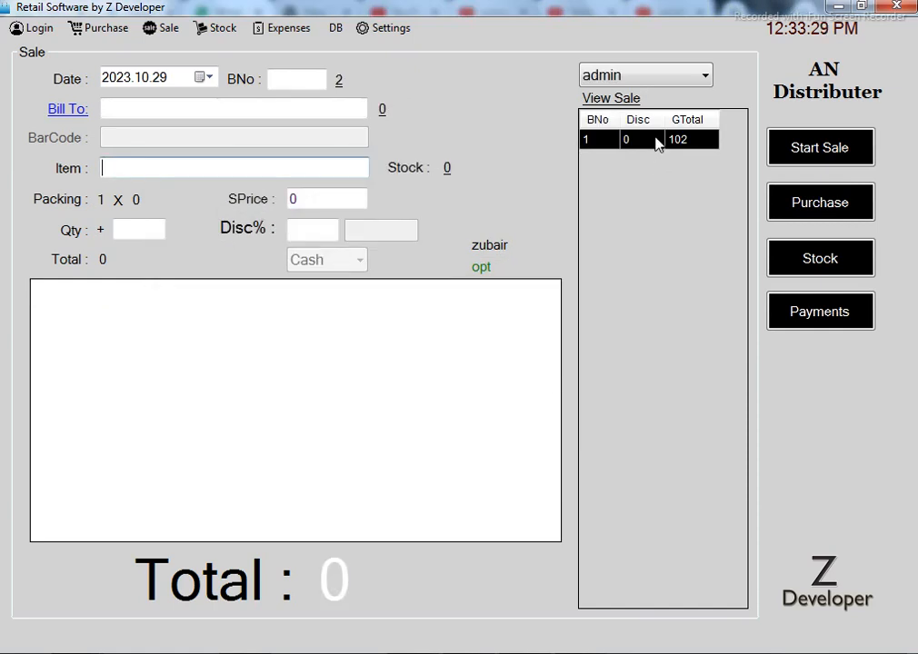
Reopen bill 1, view its 102 grand total with zero discount, and select admin as user
{"action": "double_click", "coordinate": [604, 147]}
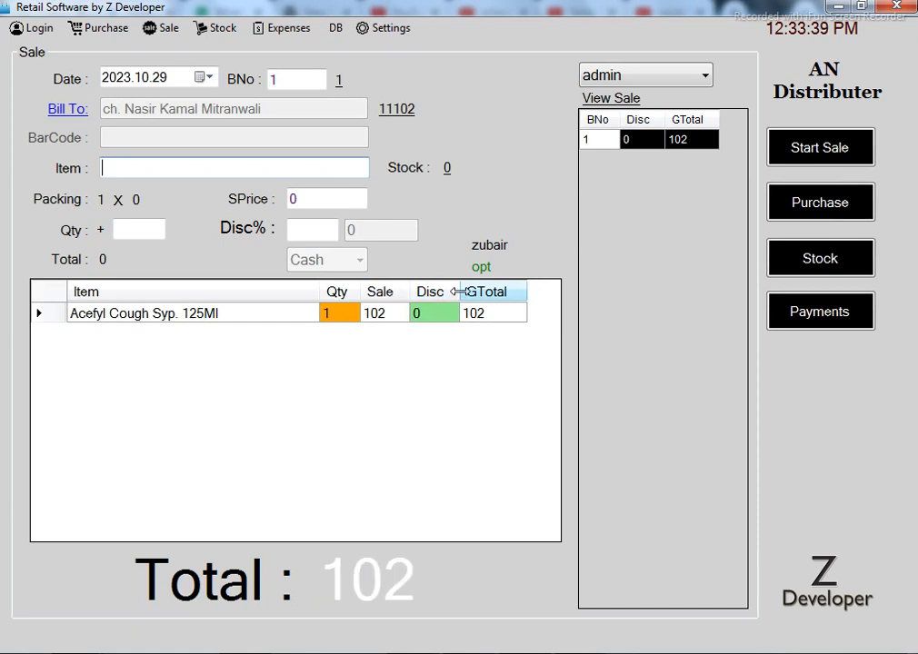
{"action": "left_click", "coordinate": [615, 103]}
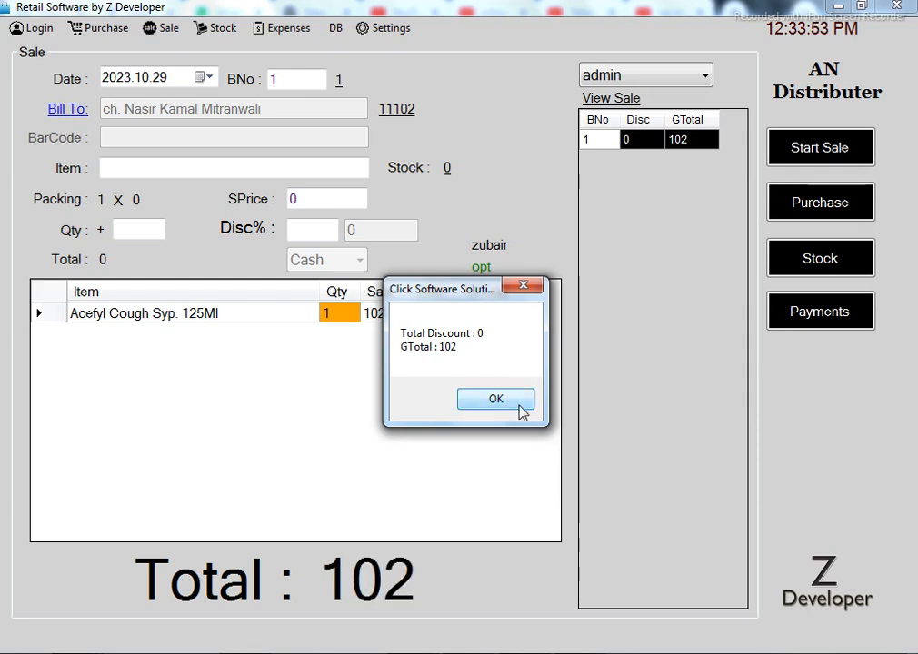
{"action": "left_click", "coordinate": [521, 404]}
{"action": "left_click", "coordinate": [666, 81]}
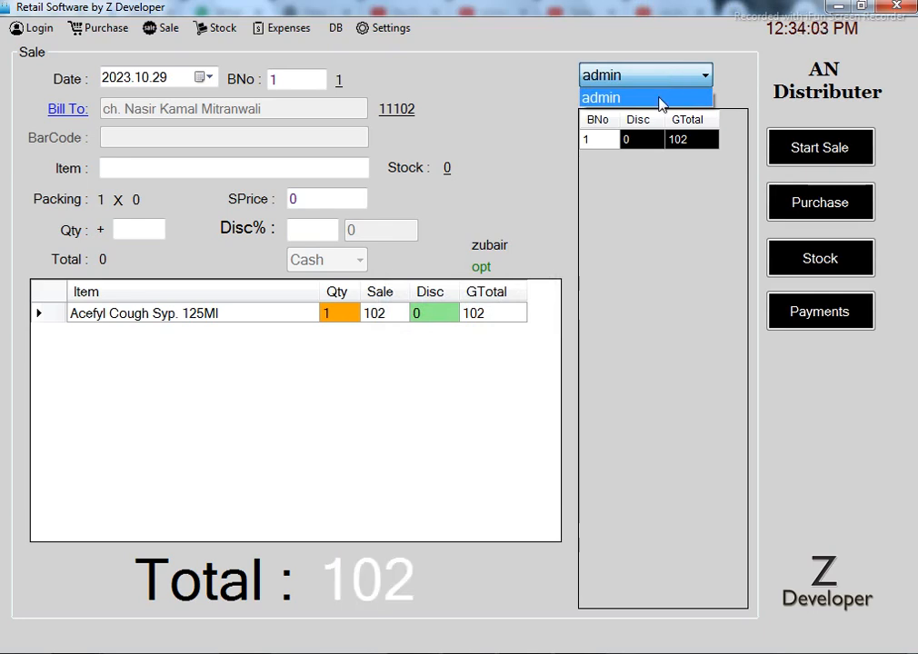
{"action": "left_click", "coordinate": [661, 100]}
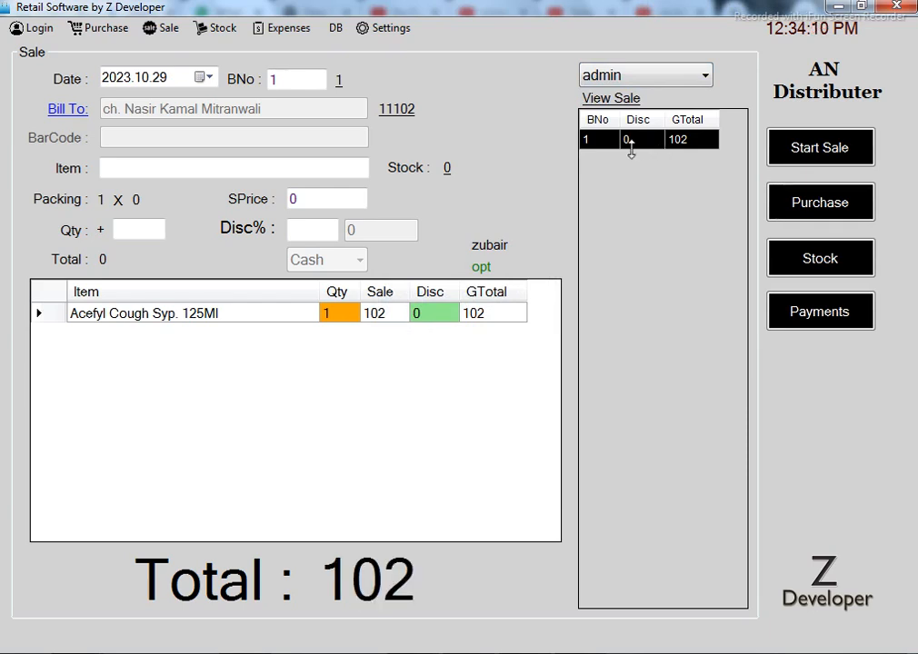
Check the customer's 11102 balance in Payments, then start a blank sale-return bill 2
{"action": "left_click", "coordinate": [400, 117]}
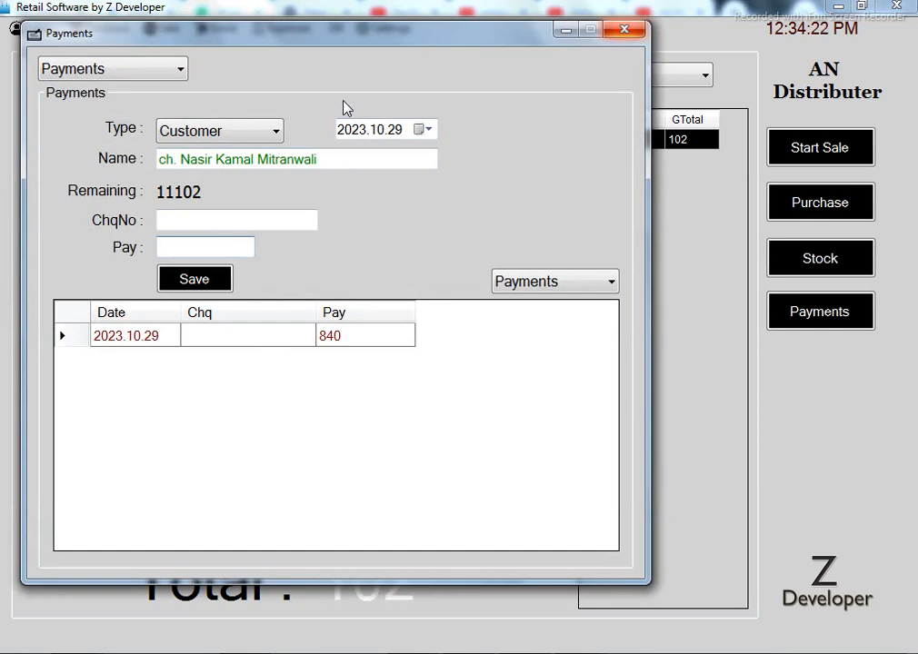
{"action": "left_click", "coordinate": [428, 130]}
{"action": "left_click", "coordinate": [428, 130]}
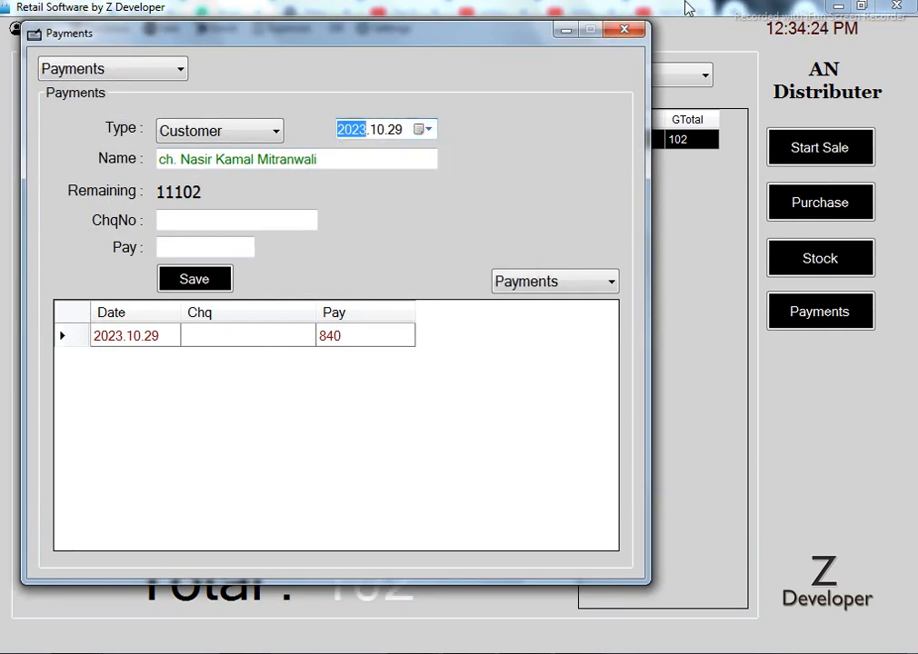
{"action": "left_click", "coordinate": [626, 30]}
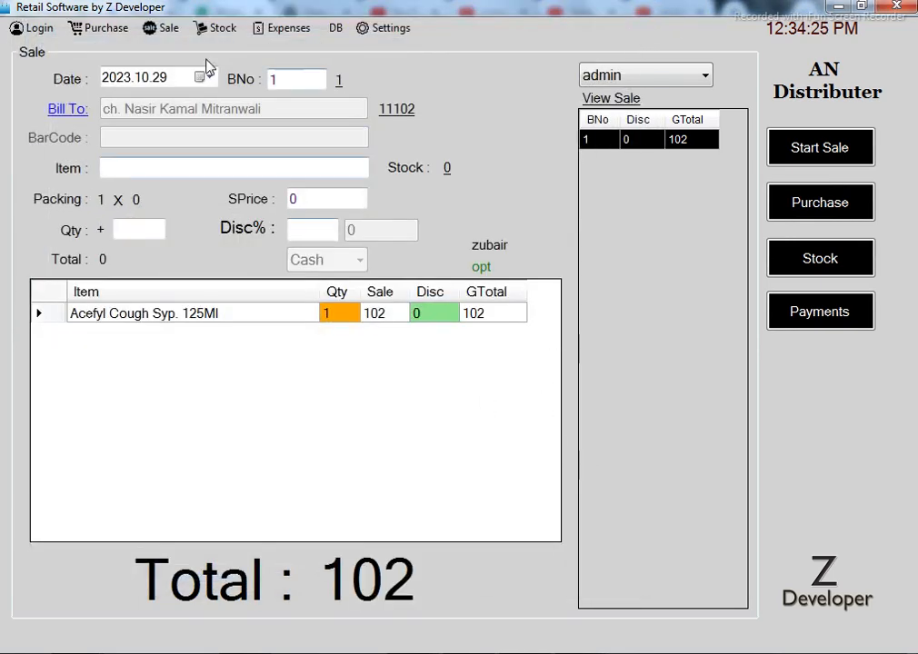
{"action": "left_click", "coordinate": [165, 28]}
{"action": "left_click", "coordinate": [187, 67]}
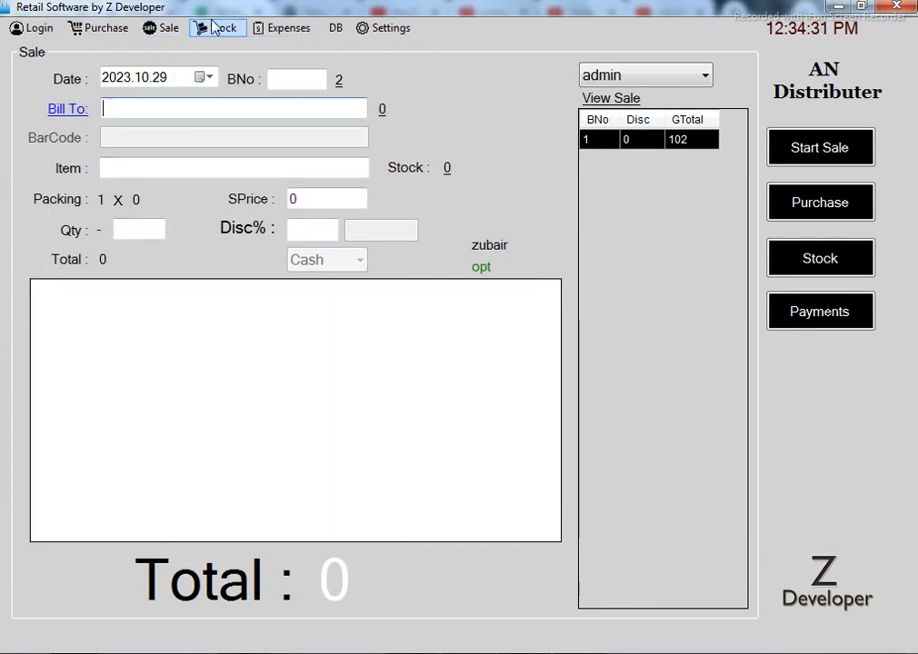
View the Stock Report as Invoices, then open Today Sale showing bill 1 at 102
{"action": "left_click", "coordinate": [172, 29]}
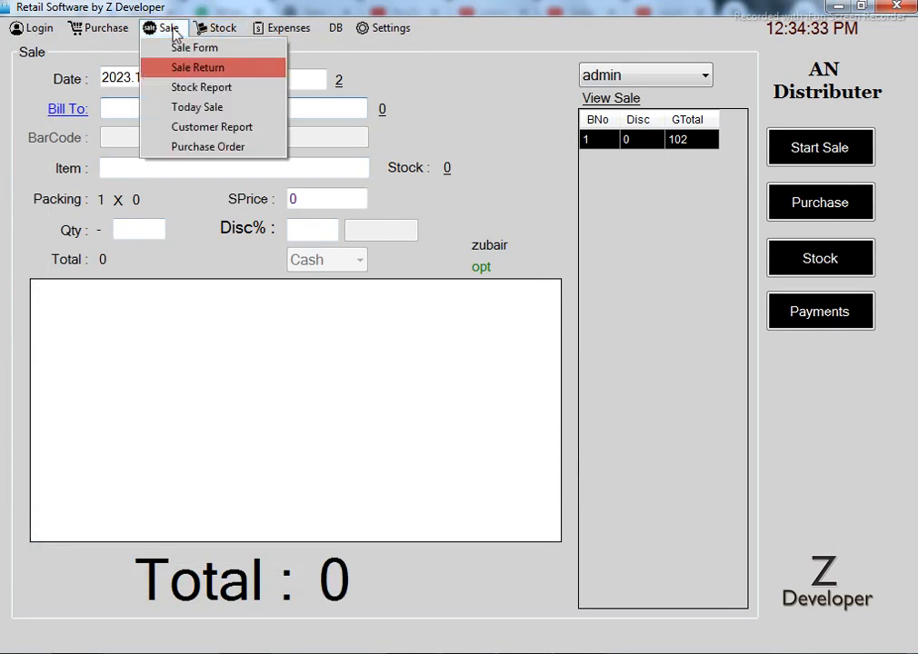
{"action": "left_click", "coordinate": [209, 91]}
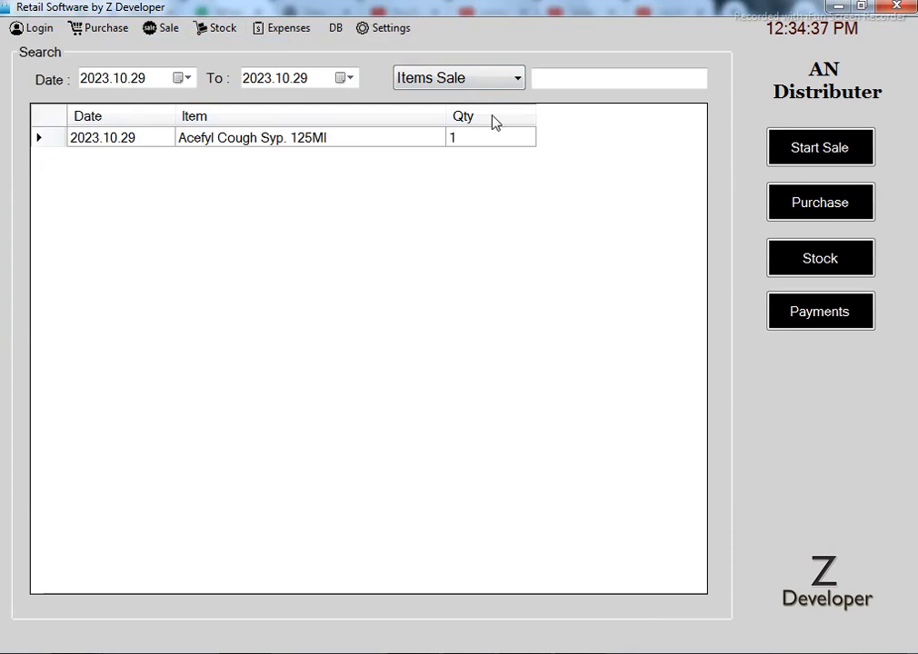
{"action": "left_click", "coordinate": [502, 77]}
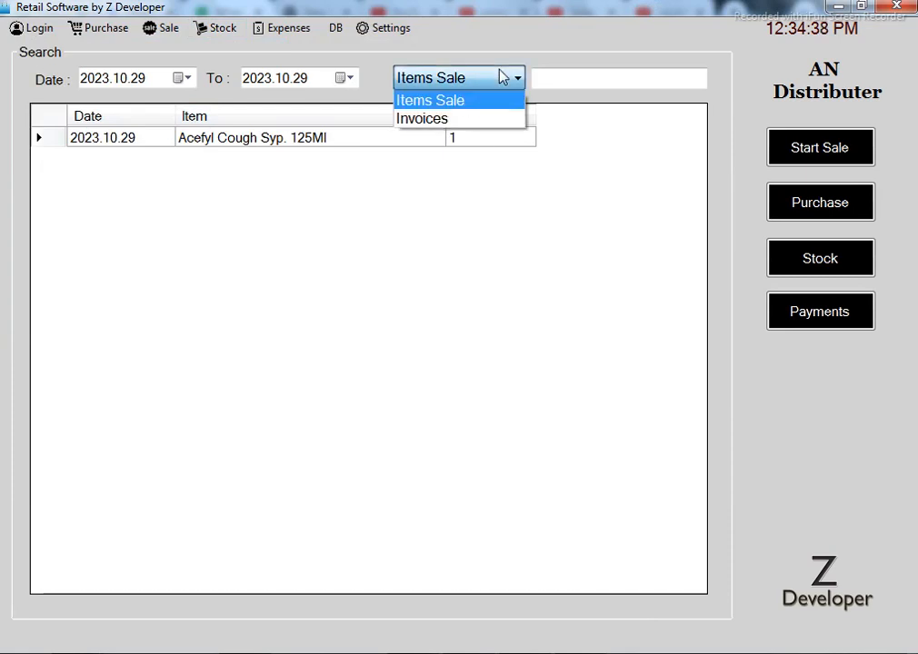
{"action": "left_click", "coordinate": [449, 120]}
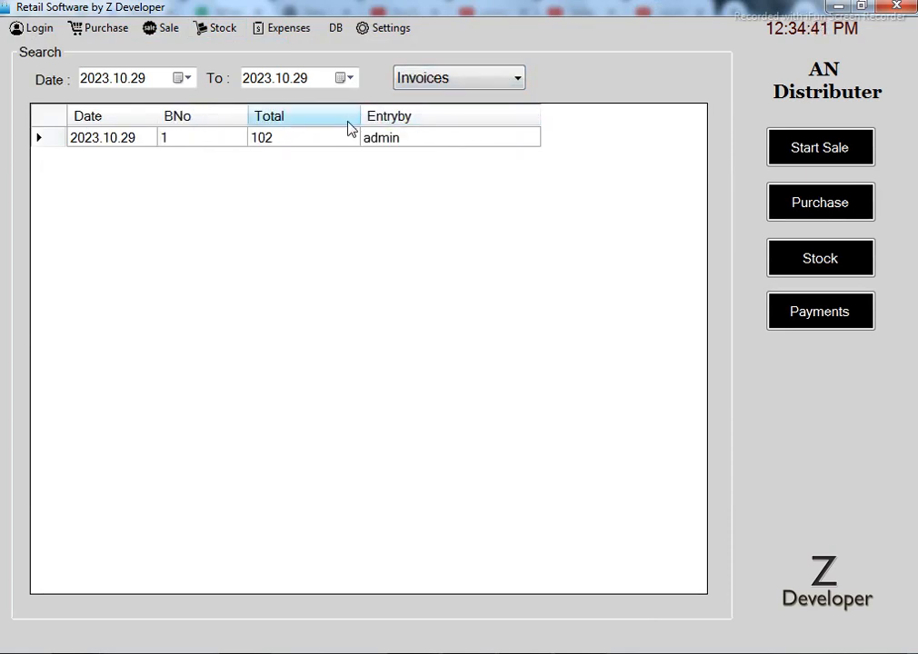
{"action": "left_click", "coordinate": [173, 28]}
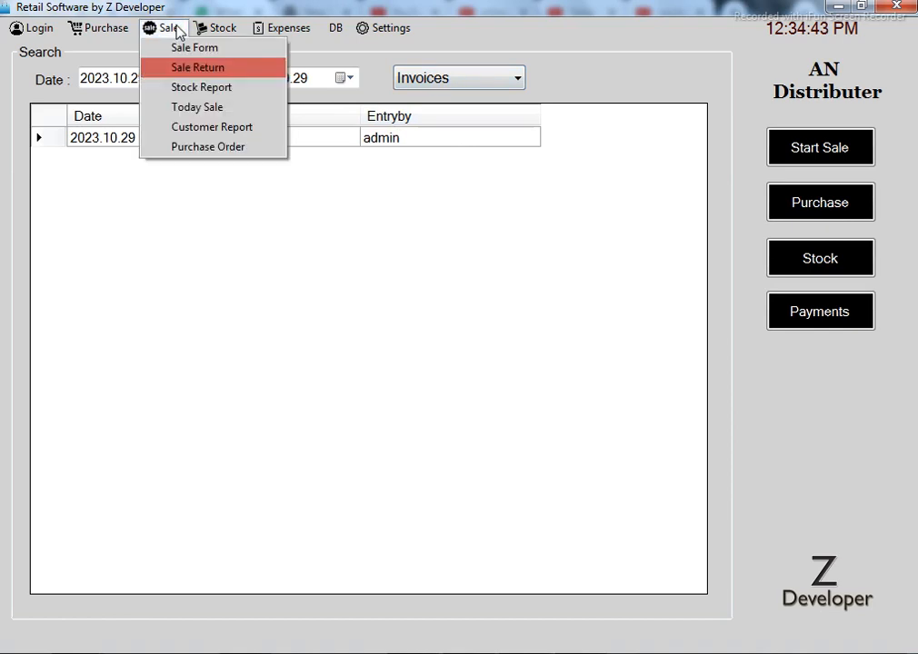
{"action": "left_click", "coordinate": [220, 110]}
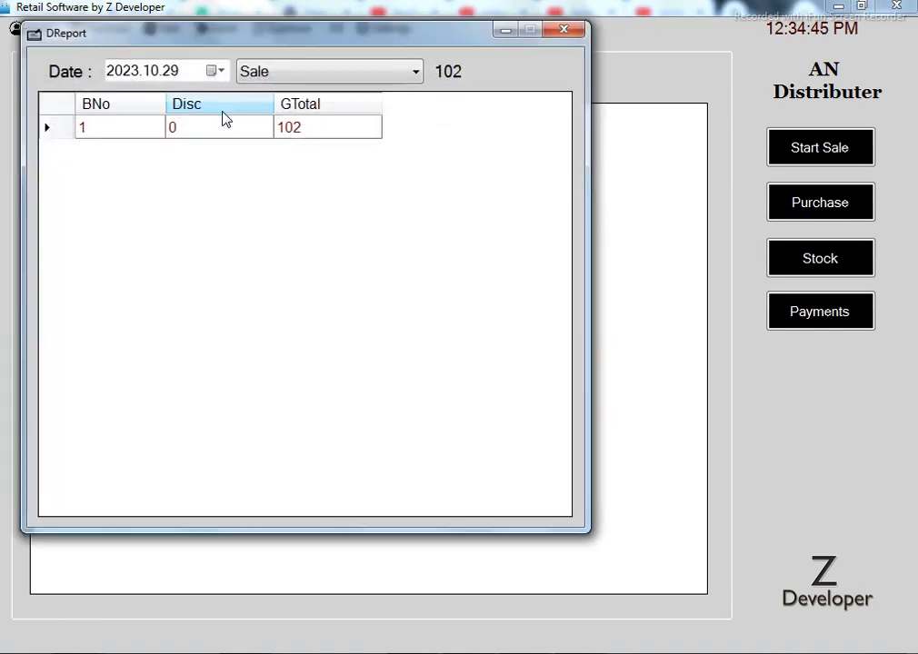
Switch the daily report to Sale Detail (Acefyl sold 1, stock 876), then close it
{"action": "left_click", "coordinate": [297, 75]}
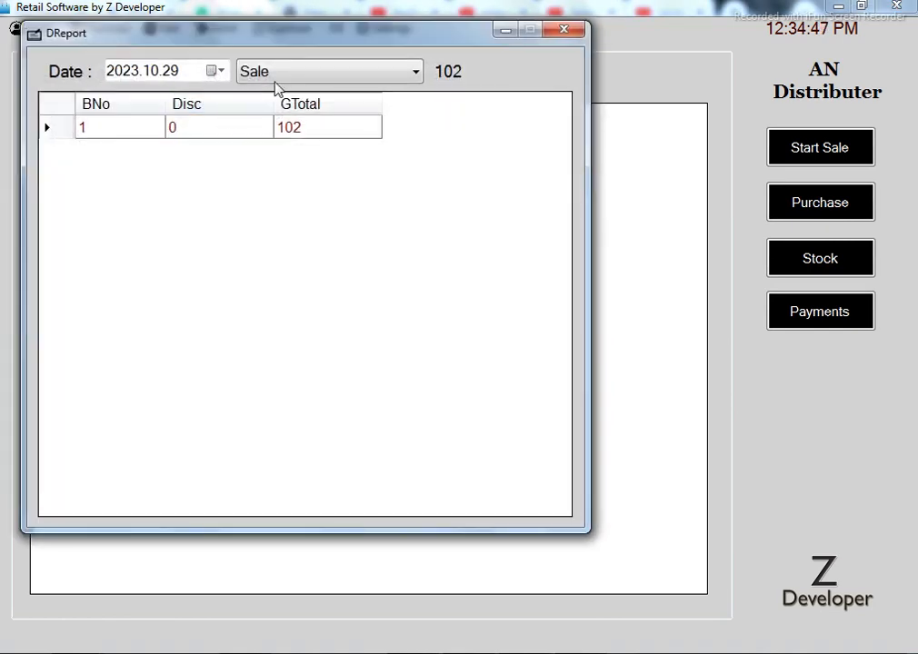
{"action": "left_click", "coordinate": [299, 111]}
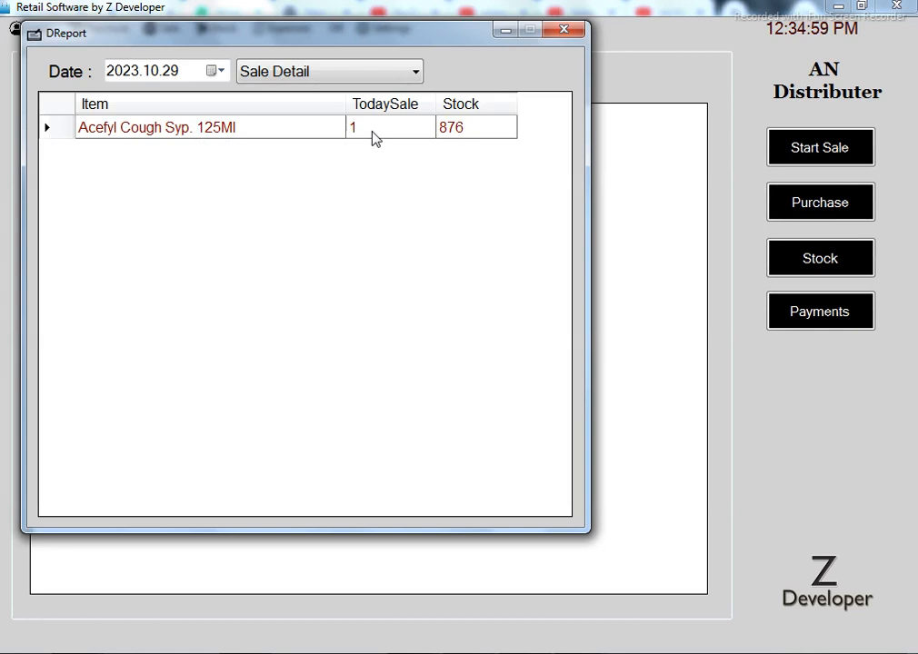
{"action": "left_click", "coordinate": [562, 33]}
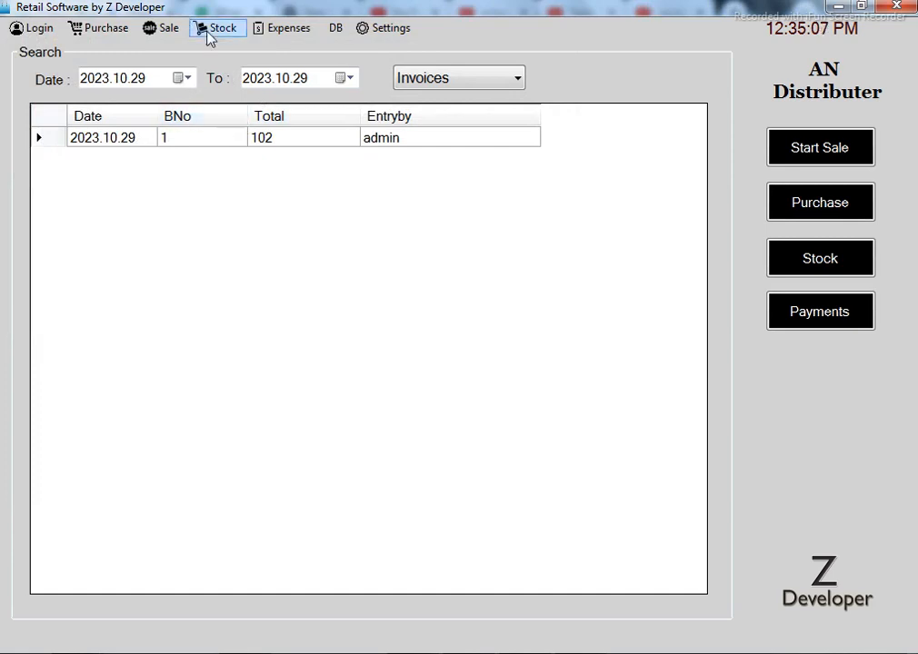
{"action": "left_click", "coordinate": [160, 31]}
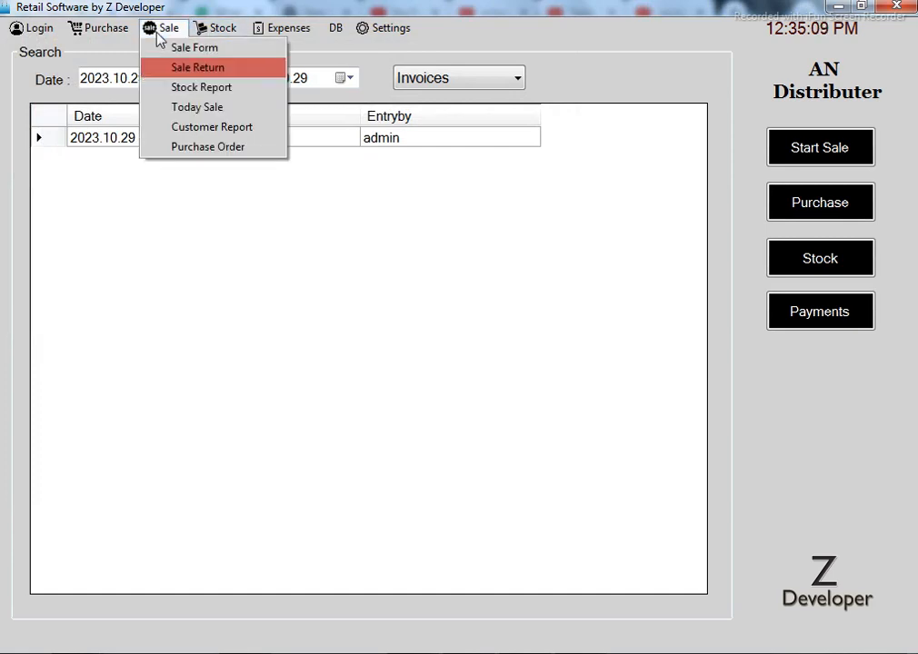
Open the Customer Report and view younas hospital daska's bills 20 and 17
{"action": "left_click", "coordinate": [213, 129]}
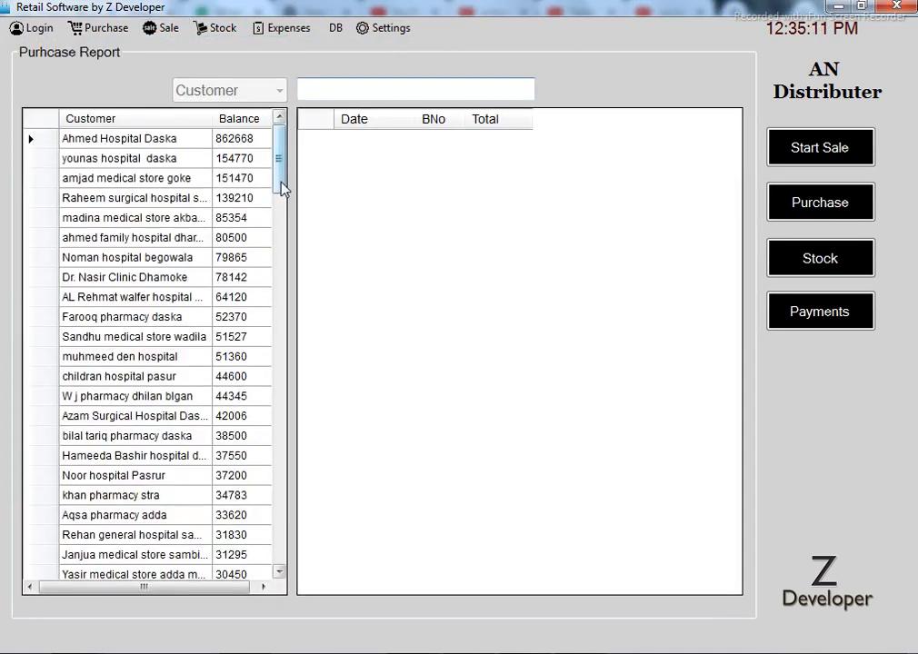
{"action": "mouse_move", "coordinate": [282, 153]}
{"action": "left_mouse_down"}
{"action": "mouse_move", "coordinate": [291, 529]}
{"action": "mouse_move", "coordinate": [283, 136]}
{"action": "left_mouse_up"}
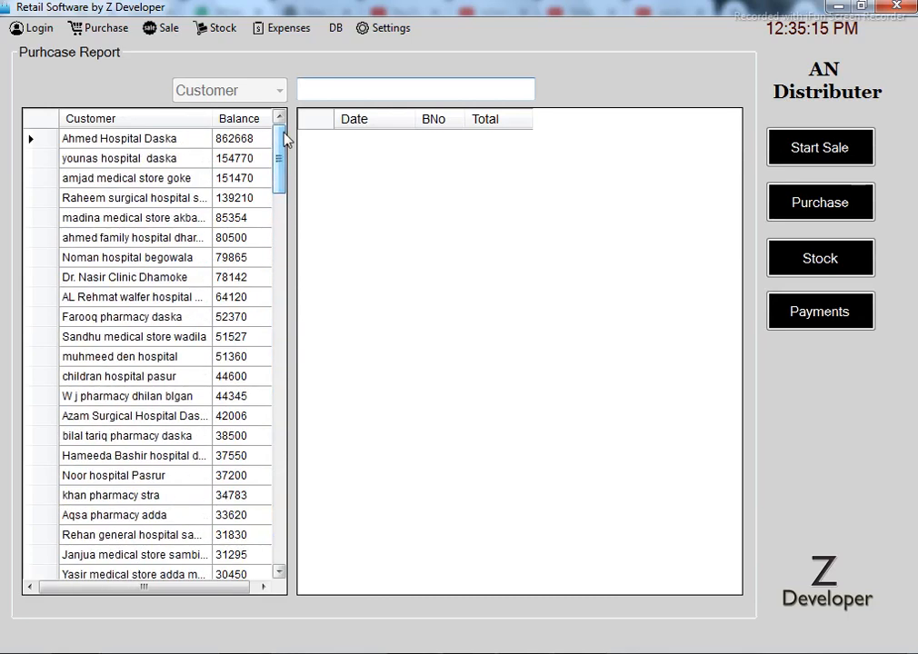
{"action": "left_click", "coordinate": [160, 164]}
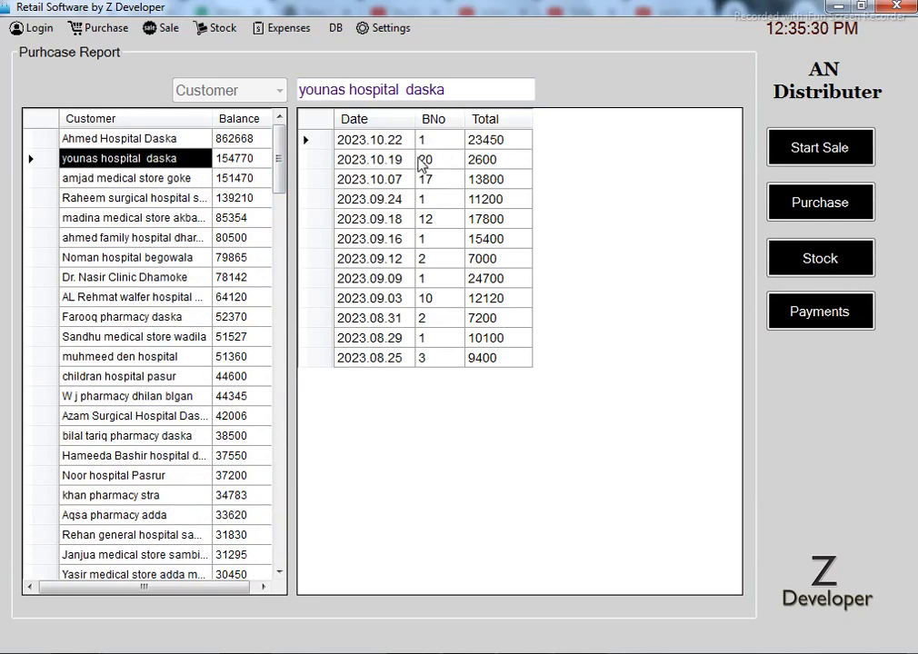
{"action": "left_click", "coordinate": [449, 169]}
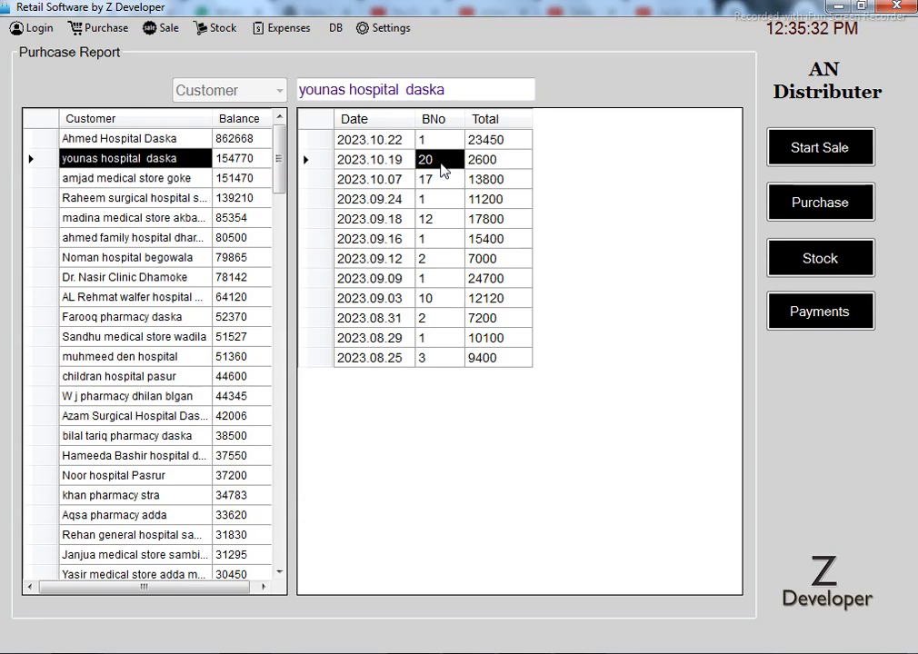
{"action": "double_click", "coordinate": [444, 170]}
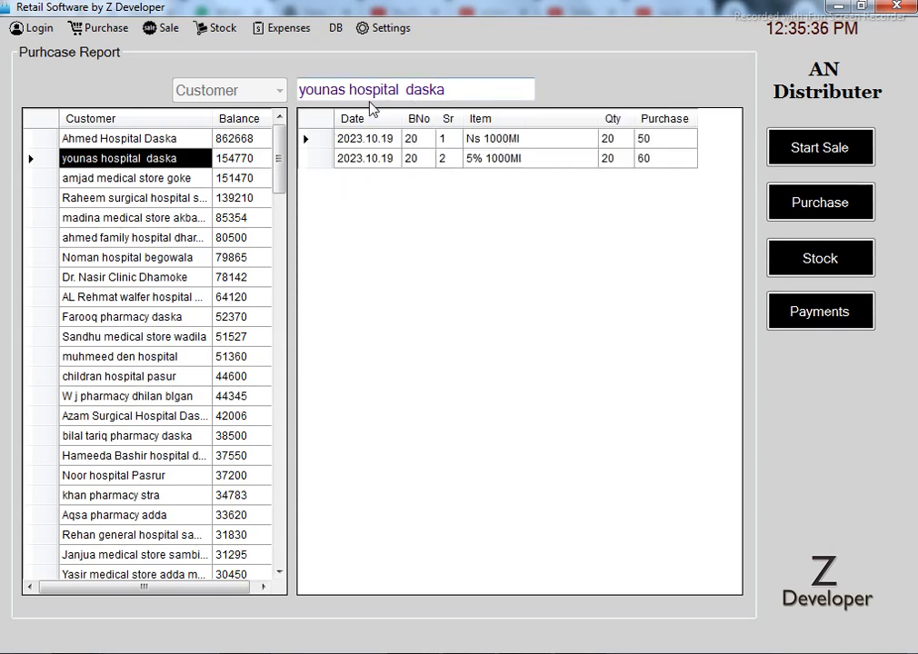
{"action": "left_click", "coordinate": [184, 162]}
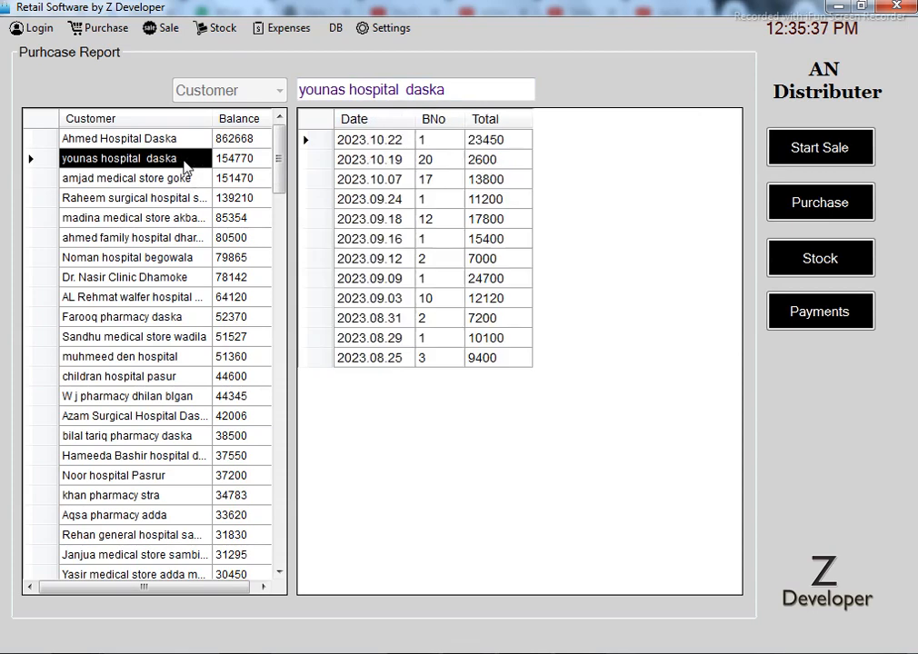
{"action": "double_click", "coordinate": [404, 179]}
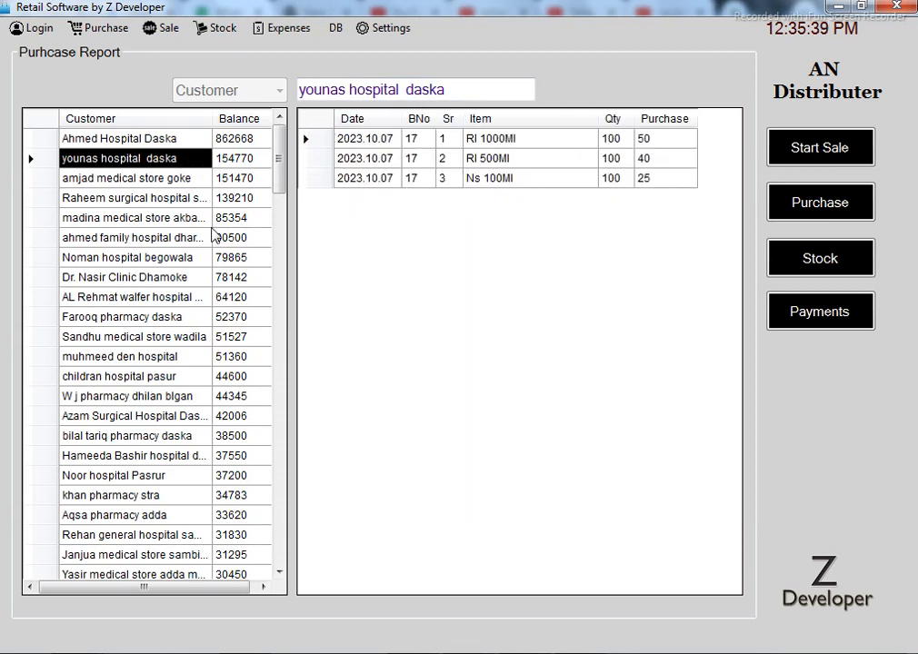
{"action": "left_click", "coordinate": [164, 181]}
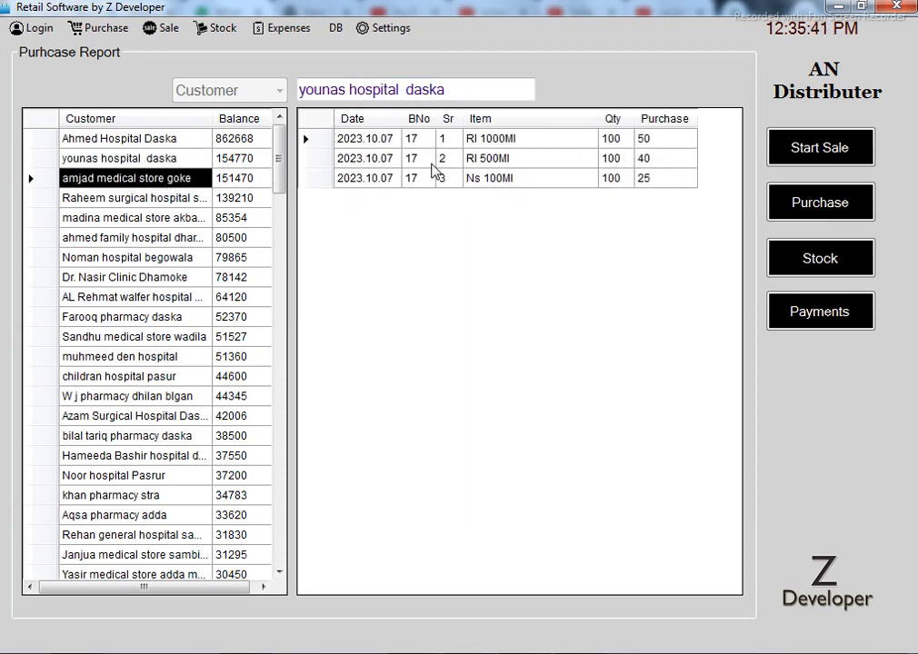
{"action": "left_click", "coordinate": [157, 183]}
{"action": "double_click", "coordinate": [427, 160]}
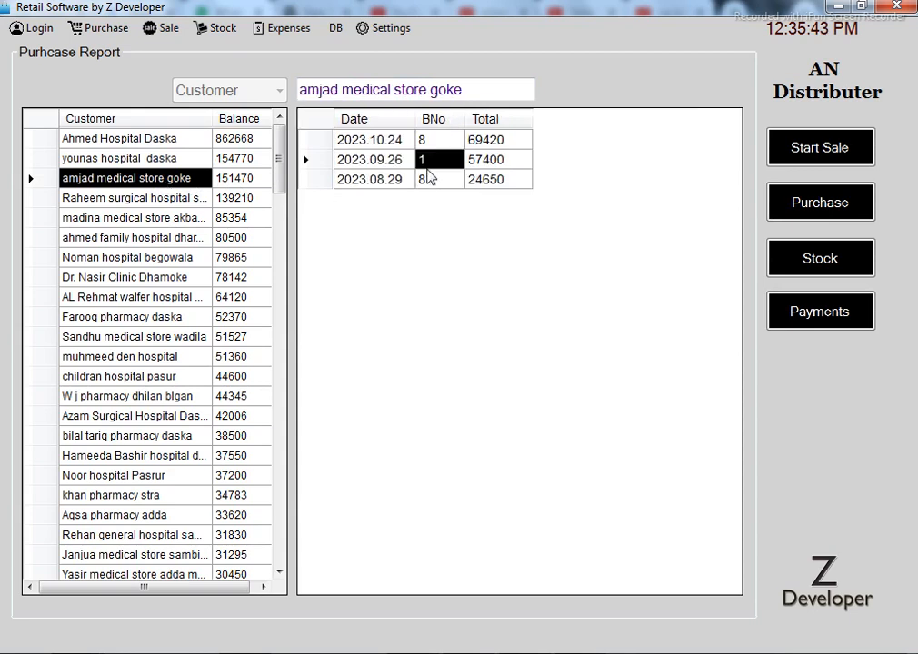
{"action": "left_click", "coordinate": [166, 318]}
{"action": "left_click", "coordinate": [170, 237]}
{"action": "left_click", "coordinate": [535, 163]}
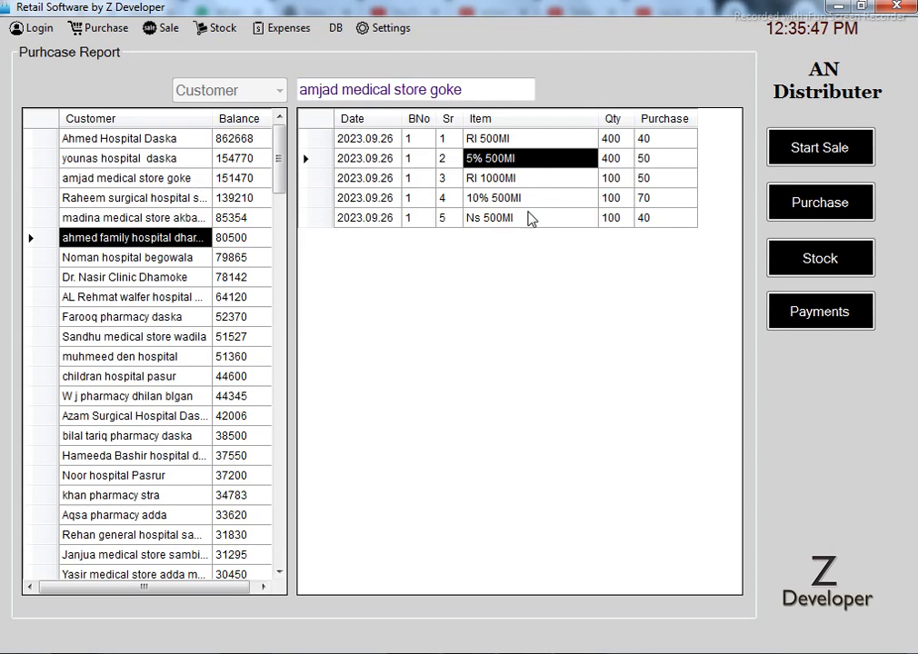
Show madina medical store akbar chwok's 2023.09.14 bill 1 items: 3Cc Unilock and Ns 500Ml
{"action": "left_click", "coordinate": [137, 218]}
{"action": "double_click", "coordinate": [400, 221]}
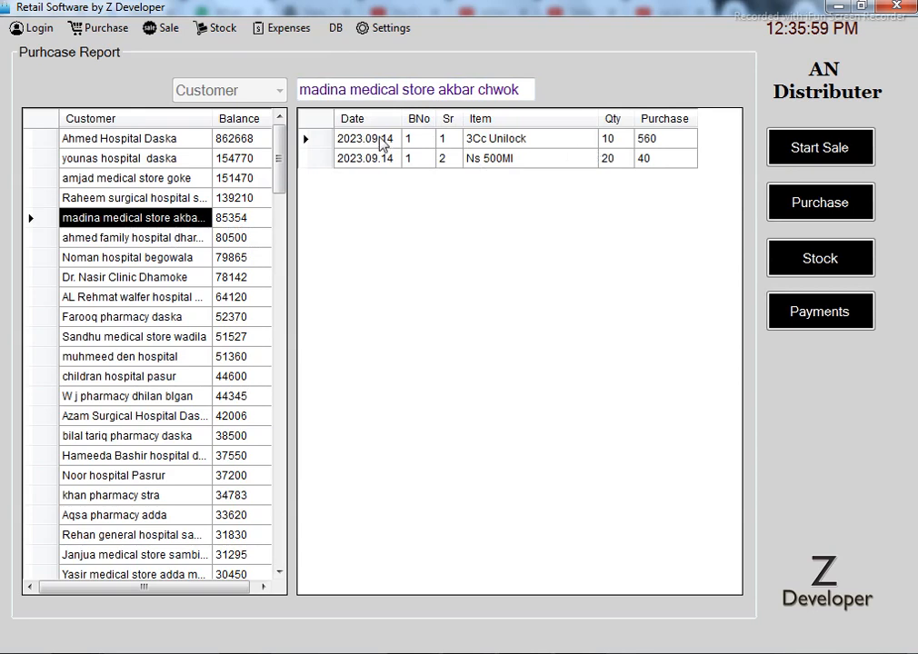
{"action": "left_click_drag", "start_coordinate": [381, 145], "coordinate": [624, 166]}
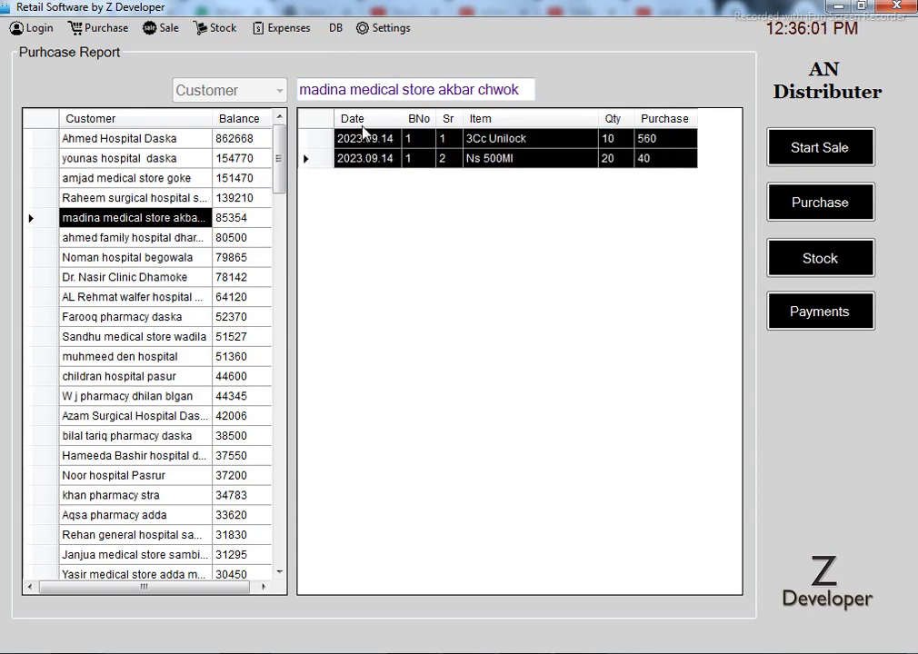
{"action": "left_click", "coordinate": [151, 36]}
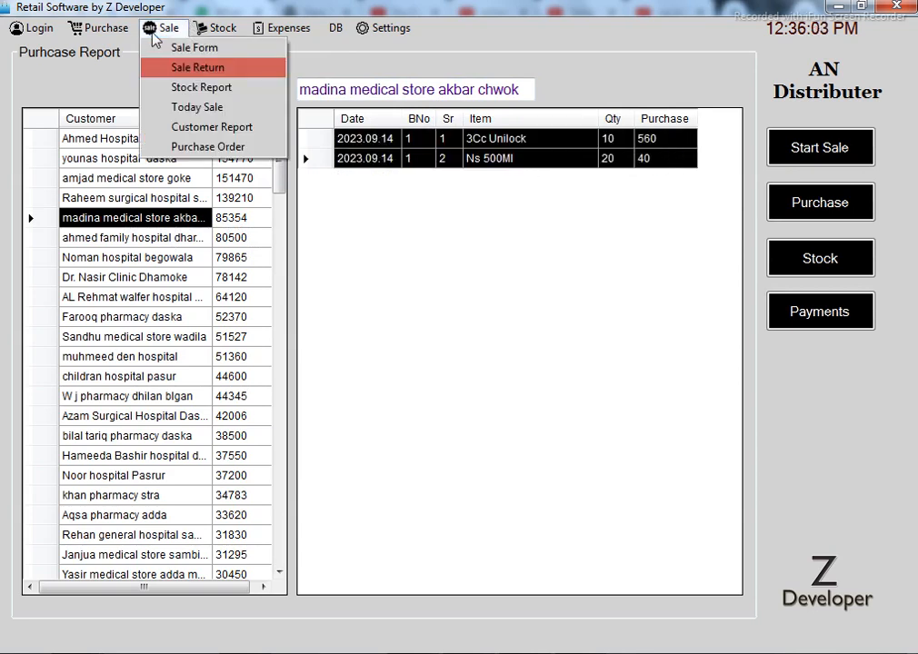
{"action": "left_click", "coordinate": [226, 148]}
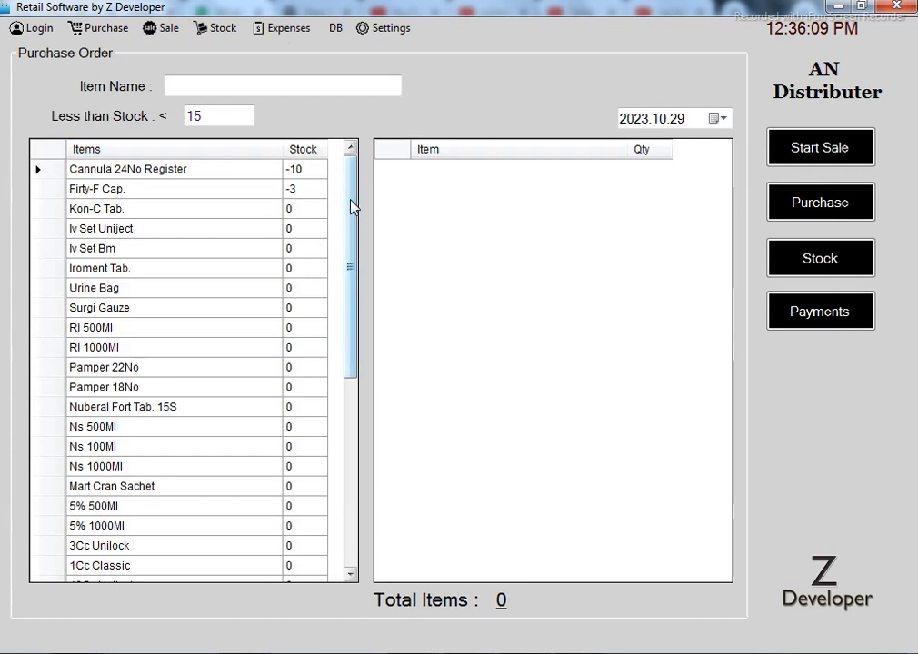
Add Iv Set Bm, Pamper 18No, Surgi Gauze and Iroment Tab. to the purchase order
{"action": "mouse_move", "coordinate": [357, 204]}
{"action": "left_mouse_down"}
{"action": "mouse_move", "coordinate": [348, 459]}
{"action": "mouse_move", "coordinate": [362, 297]}
{"action": "mouse_move", "coordinate": [357, 186]}
{"action": "left_mouse_up"}
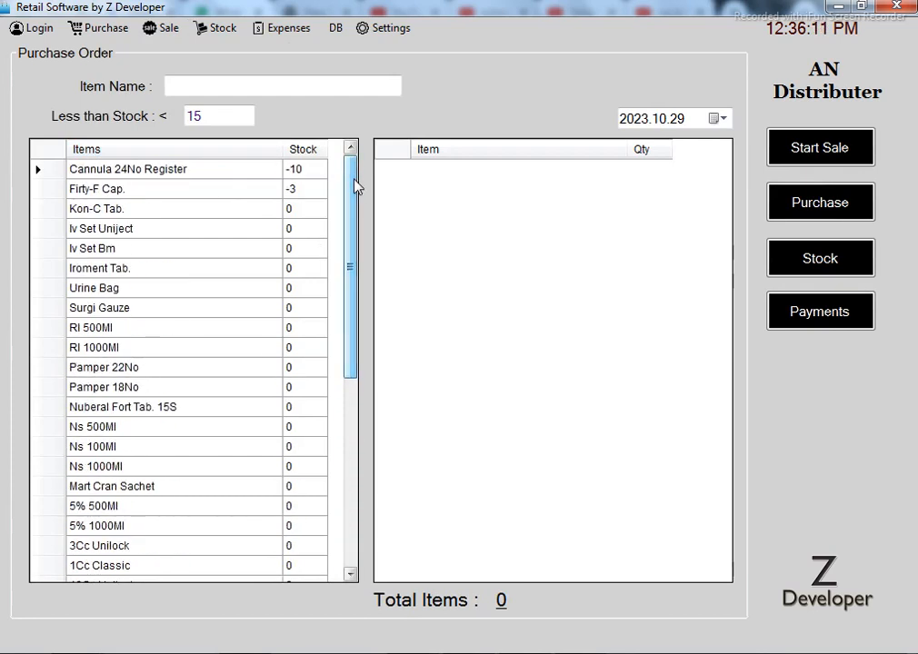
{"action": "left_click", "coordinate": [184, 266]}
{"action": "left_click", "coordinate": [192, 256]}
{"action": "double_click", "coordinate": [191, 256]}
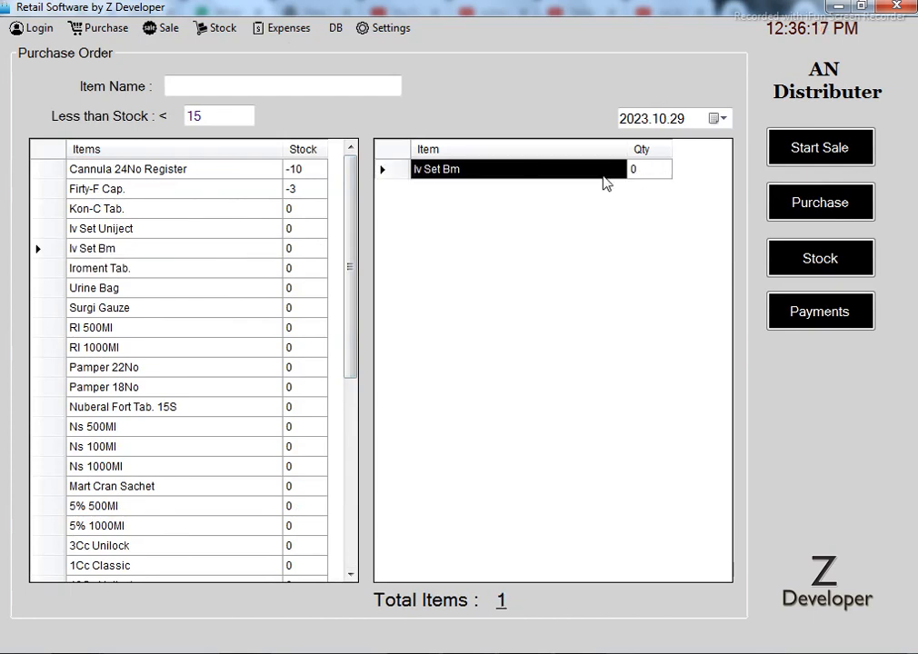
{"action": "double_click", "coordinate": [255, 386]}
{"action": "double_click", "coordinate": [223, 309]}
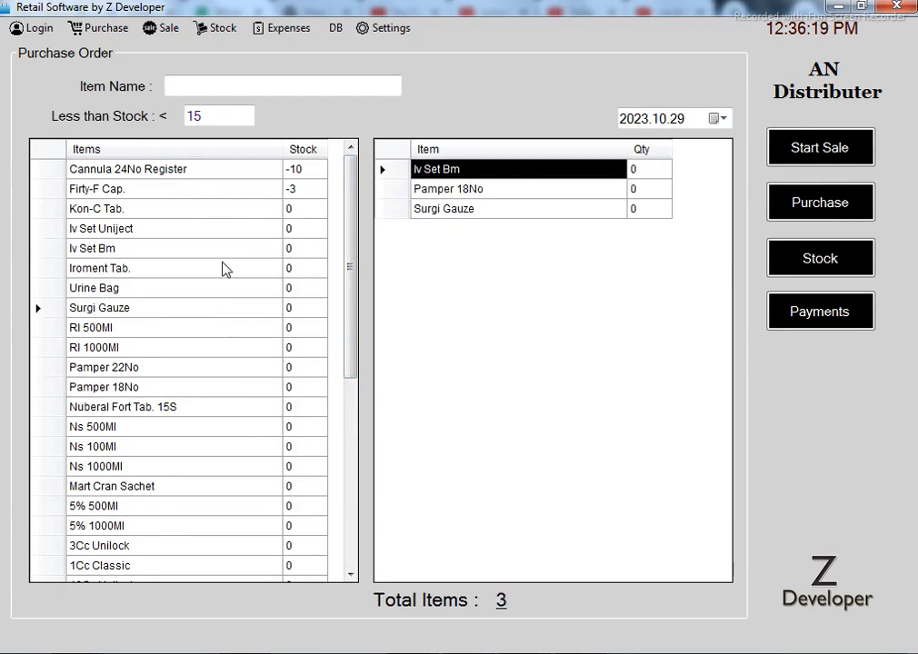
{"action": "double_click", "coordinate": [227, 269]}
Enter order quantities 50, 100, 30 and 40 for the four items
{"action": "left_click", "coordinate": [658, 174]}
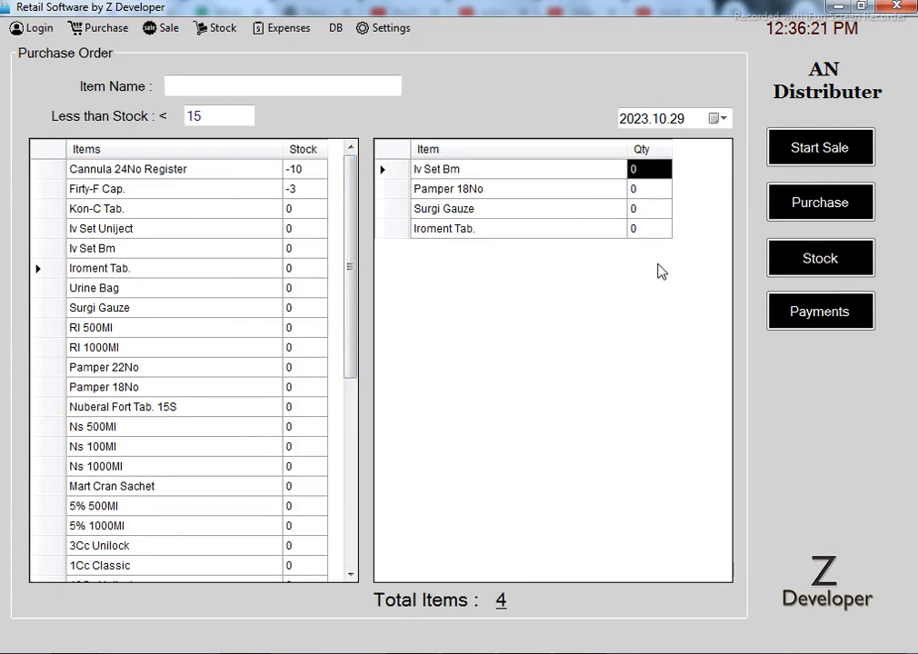
{"action": "type", "text": "50"}
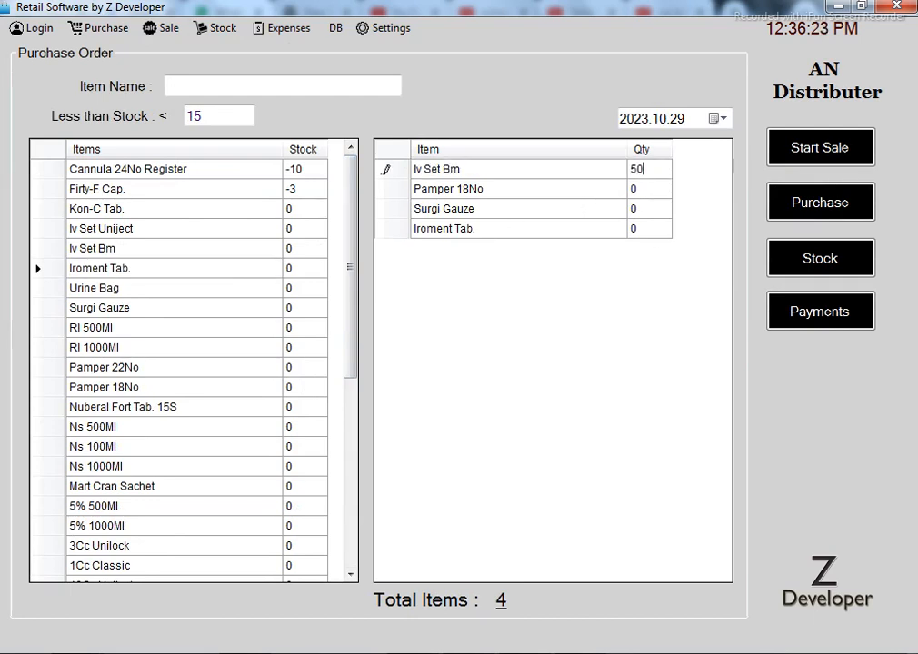
{"action": "key", "text": "Return"}
{"action": "type", "text": "100"}
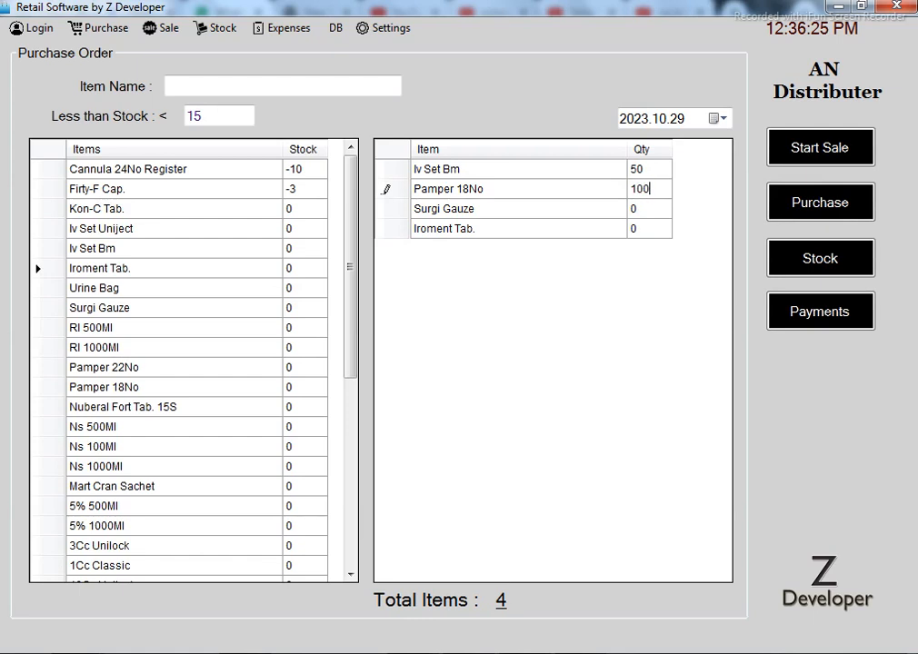
{"action": "key", "text": "Return"}
{"action": "type", "text": "30"}
{"action": "key", "text": "Return"}
{"action": "type", "text": "40"}
{"action": "key", "text": "Return"}
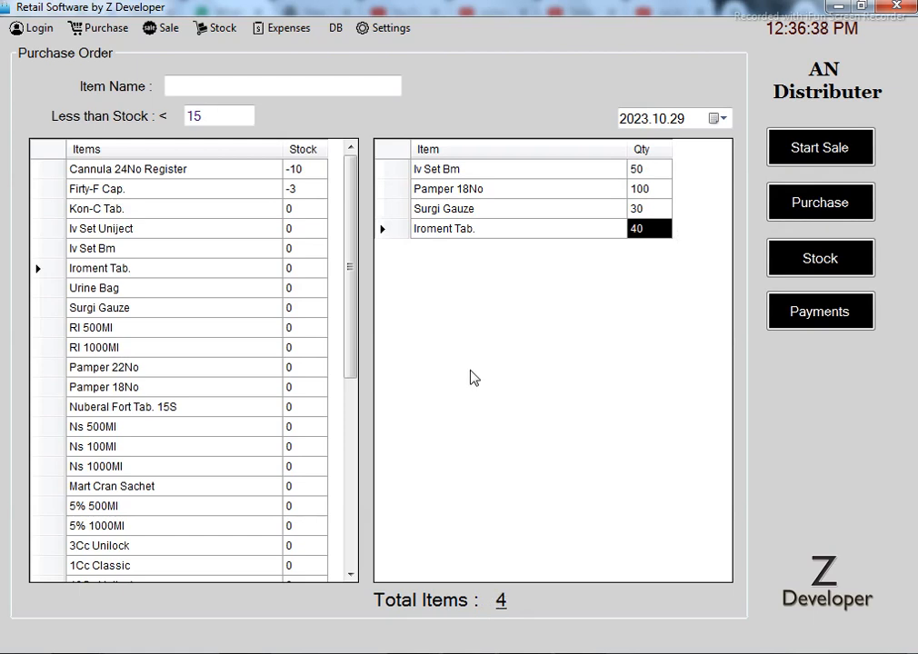
{"action": "left_click", "coordinate": [222, 118]}
Change the Less than Stock threshold to 50 to list low-stock items
{"action": "key", "text": "BackSpace"}
{"action": "type", "text": "0"}
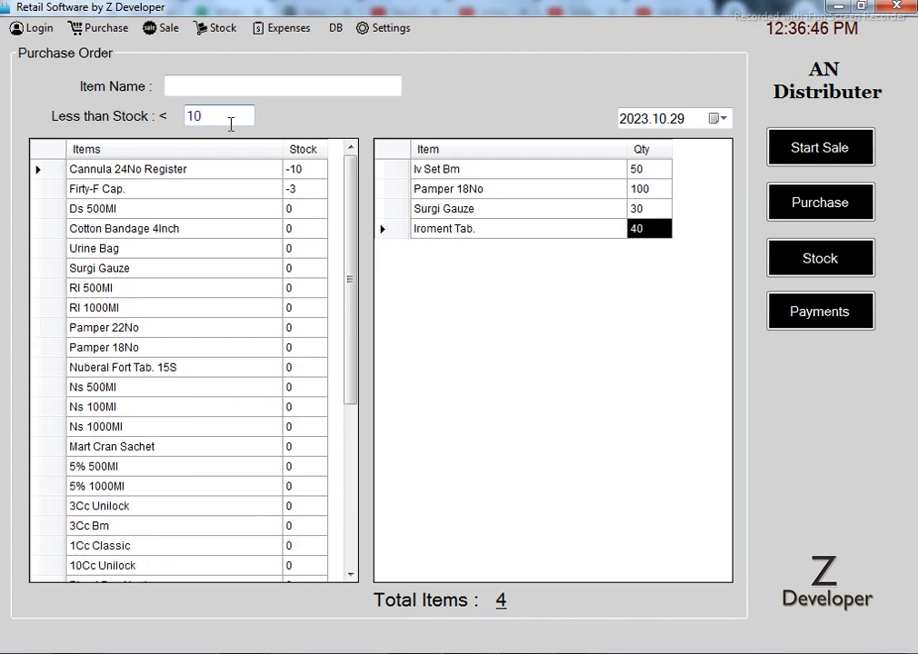
{"action": "key", "text": "BackSpace"}
{"action": "key", "text": "BackSpace"}
{"action": "type", "text": "50"}
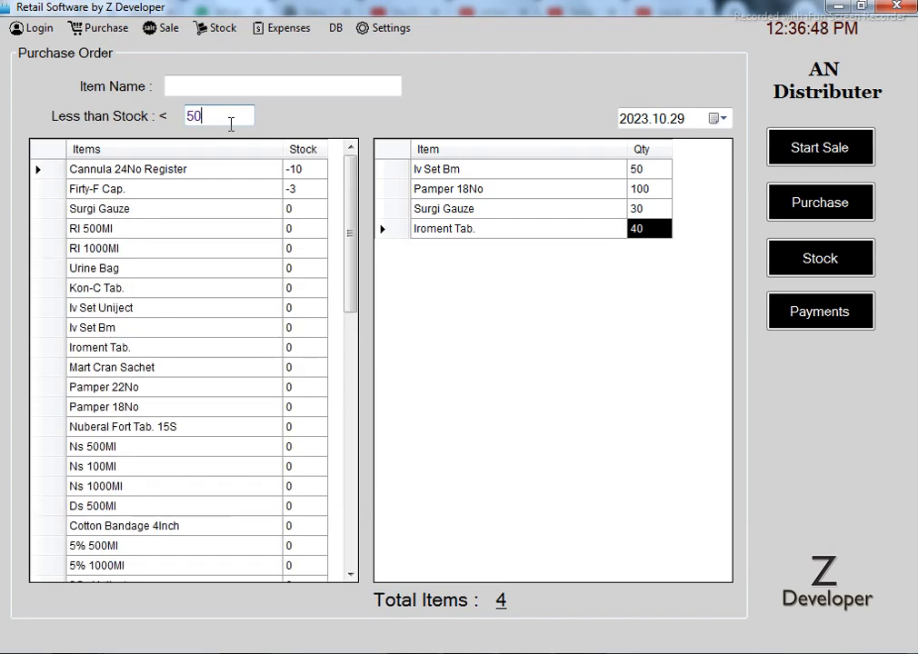
{"action": "left_click_drag", "start_coordinate": [351, 227], "coordinate": [321, 549]}
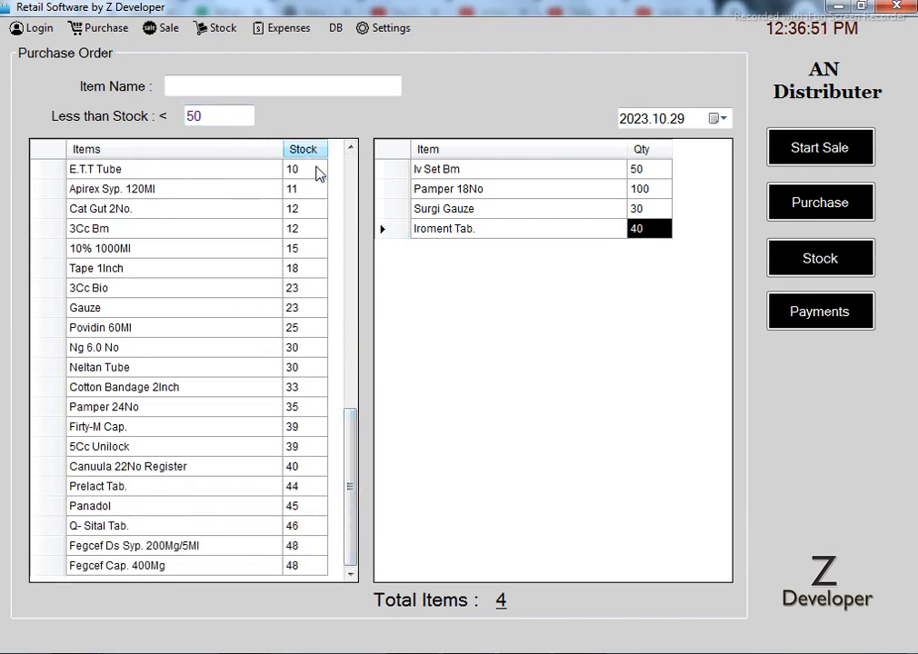
{"action": "left_click_drag", "start_coordinate": [354, 429], "coordinate": [357, 170]}
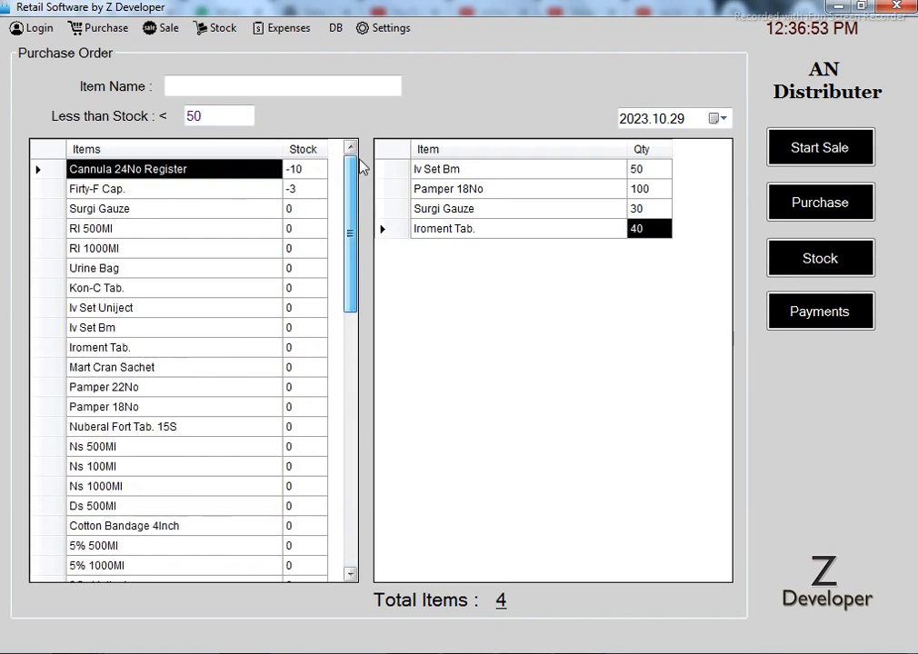
Filter items by 'ac' and add Prelact Tab. to the order with quantity 20
{"action": "left_click", "coordinate": [207, 88]}
{"action": "type", "text": "ac"}
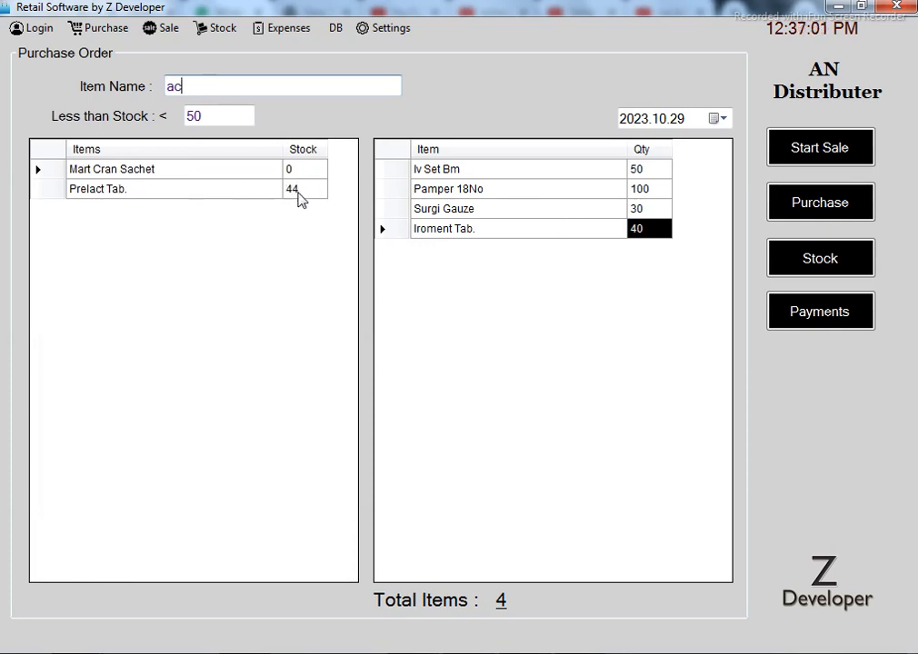
{"action": "double_click", "coordinate": [241, 193]}
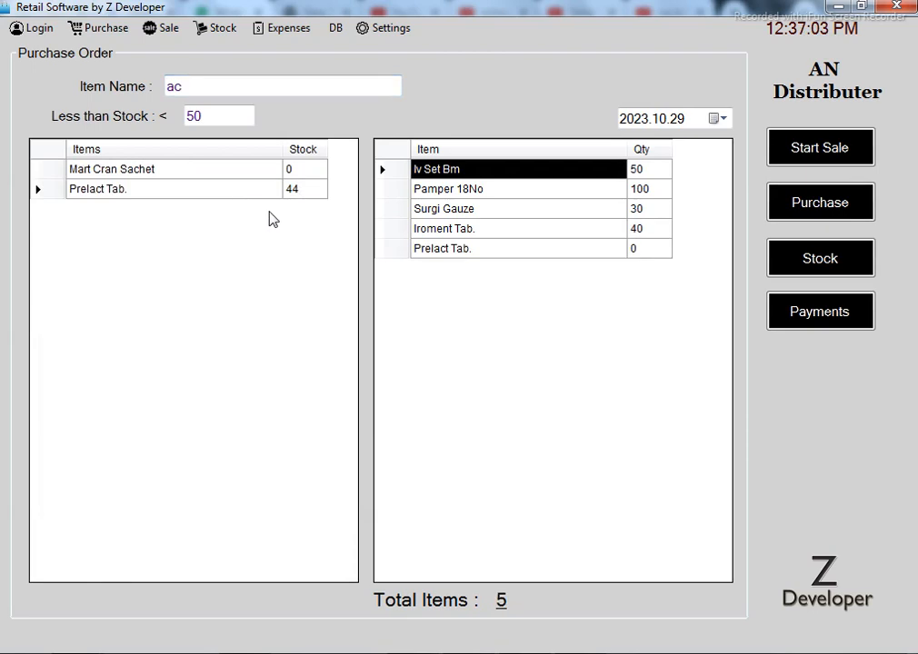
{"action": "left_click", "coordinate": [643, 253]}
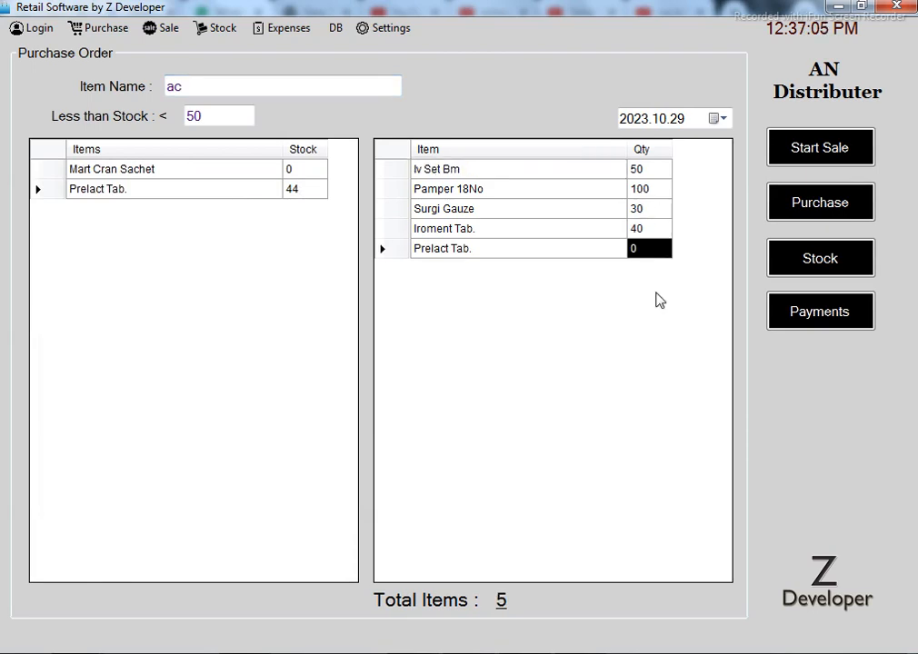
{"action": "type", "text": "20"}
{"action": "key", "text": "Return"}
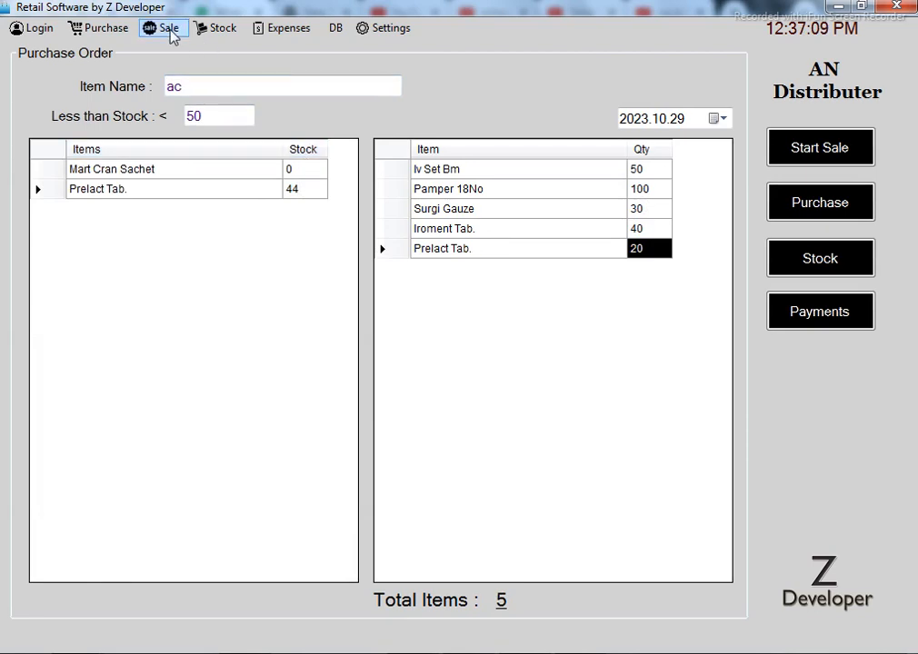
{"action": "left_click", "coordinate": [718, 122]}
{"action": "left_click", "coordinate": [719, 122]}
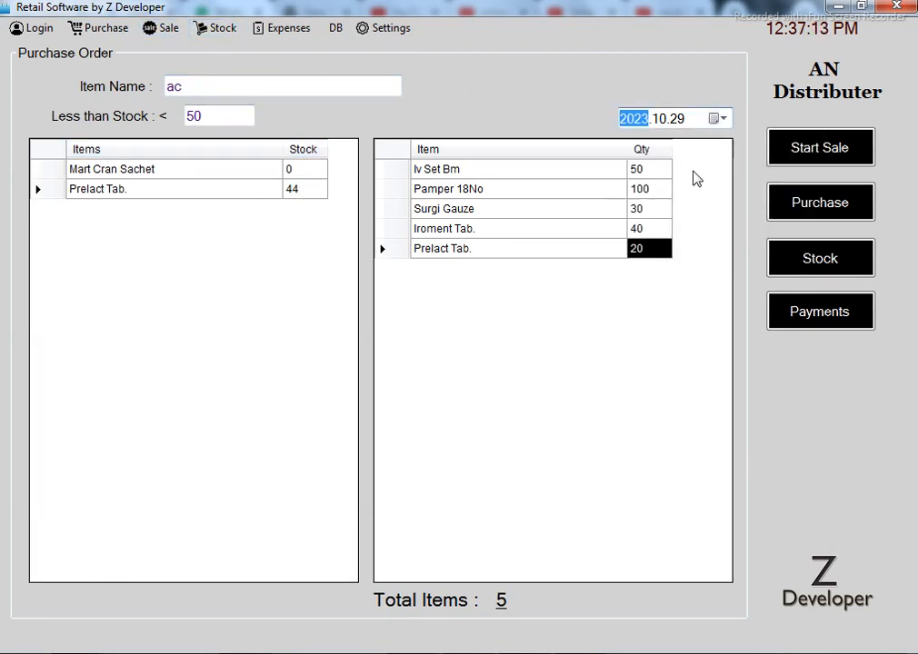
Open the Stock list and change Cannula 24No Register's sale price to 60
{"action": "left_click", "coordinate": [216, 33]}
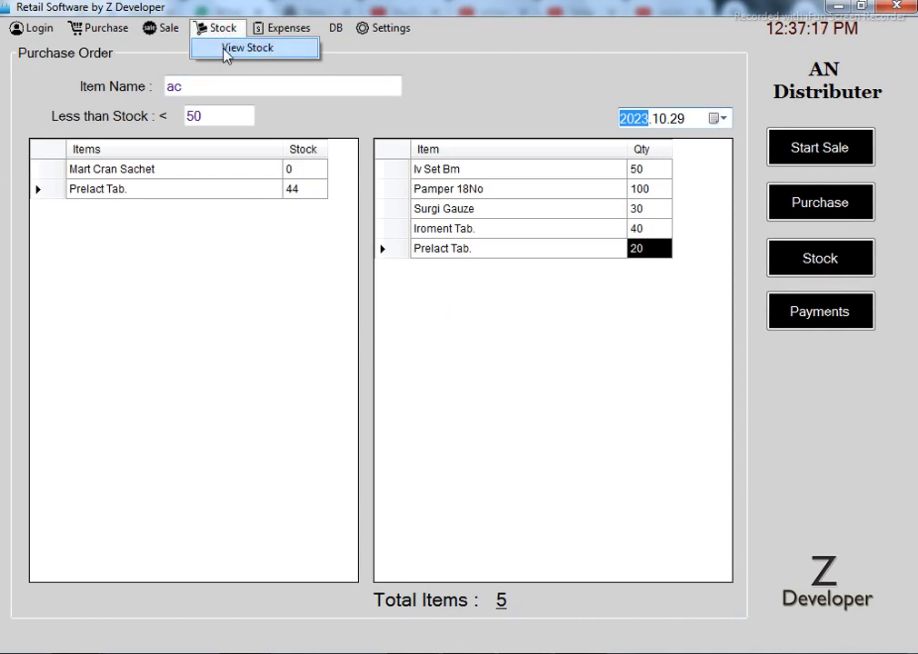
{"action": "left_click", "coordinate": [227, 54]}
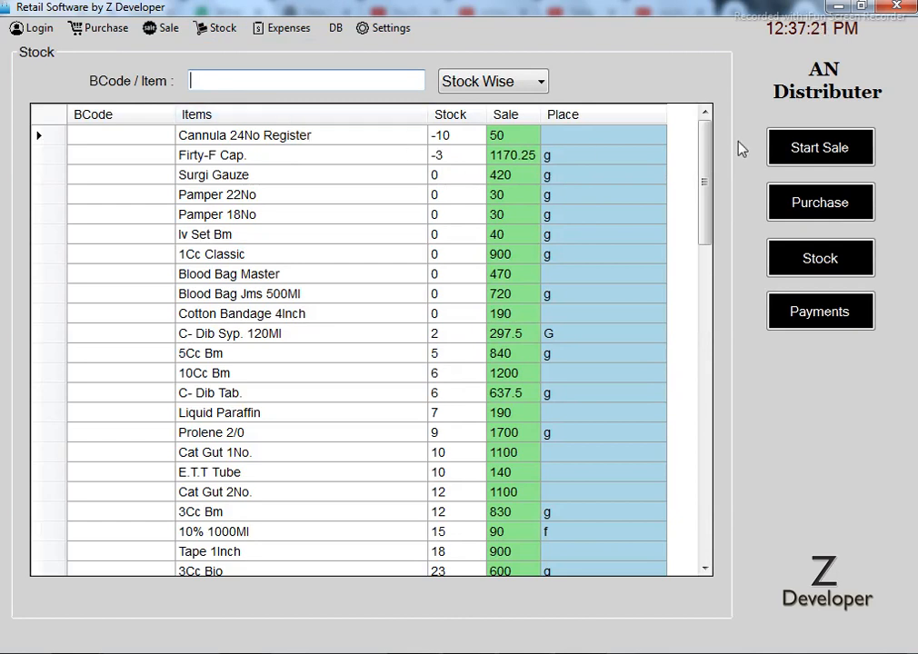
{"action": "left_click_drag", "start_coordinate": [705, 137], "coordinate": [534, 141]}
{"action": "left_click", "coordinate": [520, 143]}
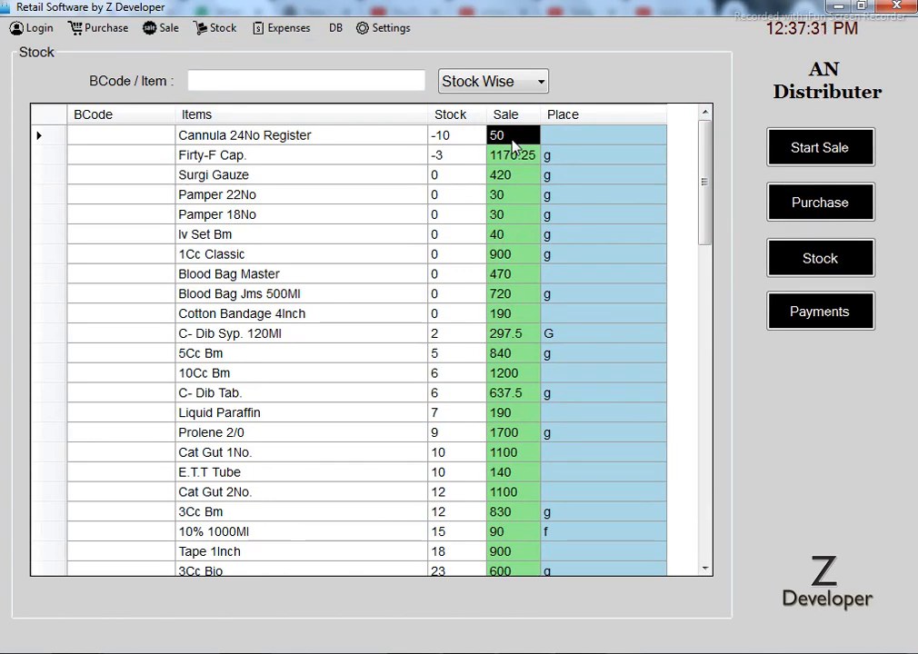
{"action": "type", "text": "60"}
{"action": "key", "text": "Return"}
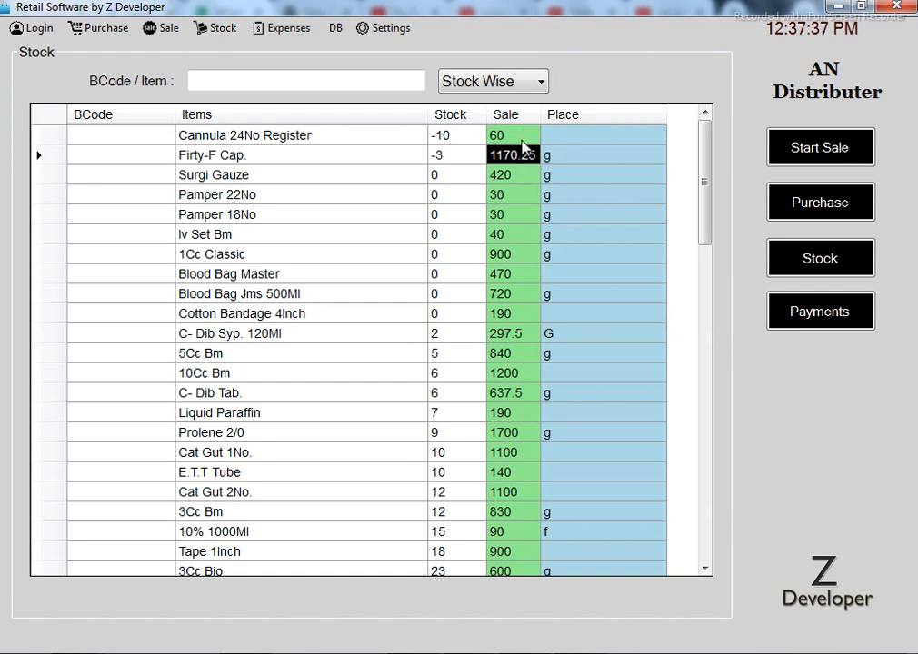
Set Cannula 24No Register's place to front
{"action": "left_click", "coordinate": [577, 144]}
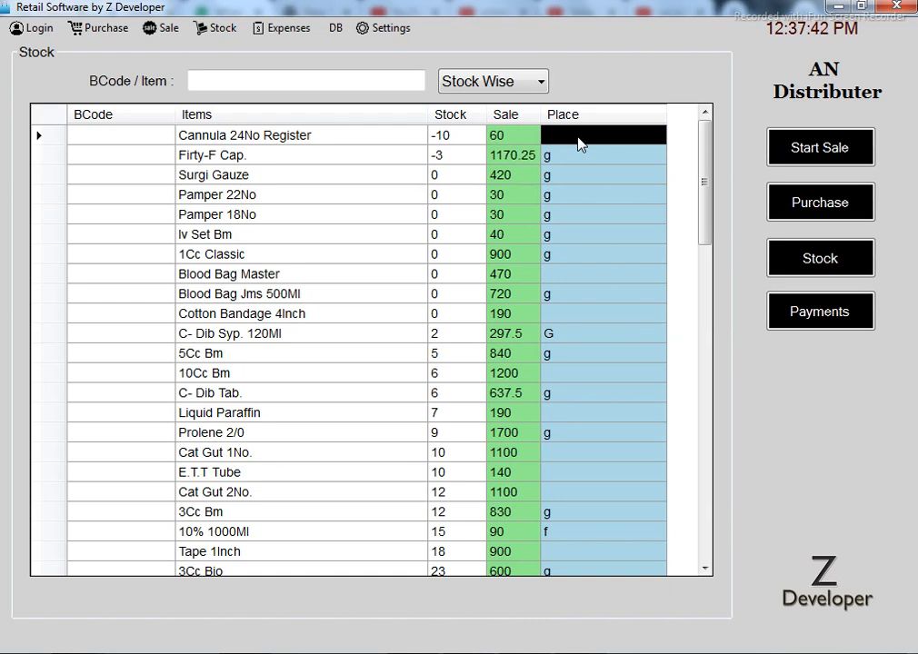
{"action": "type", "text": "front"}
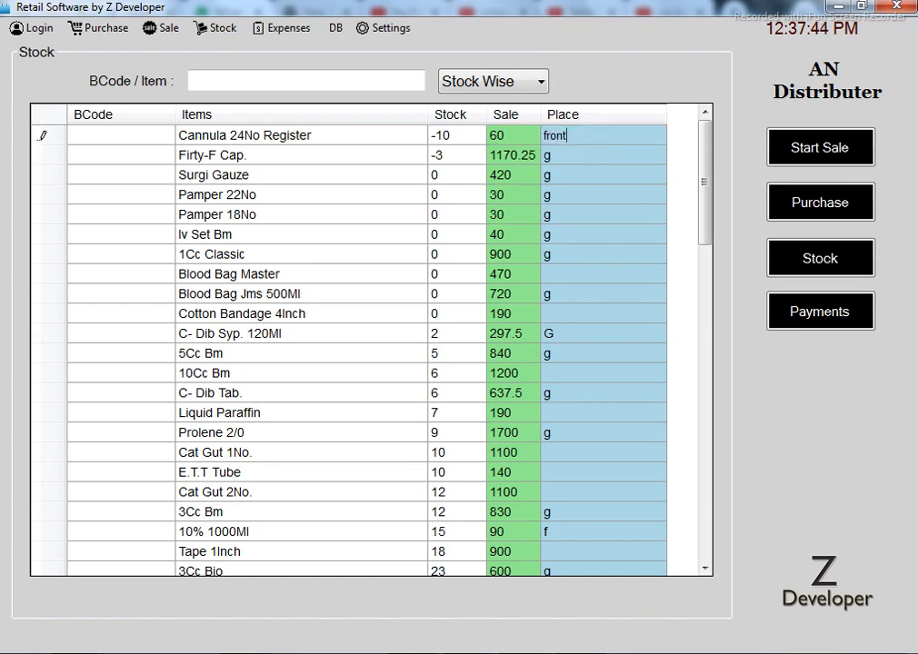
{"action": "key", "text": "Return"}
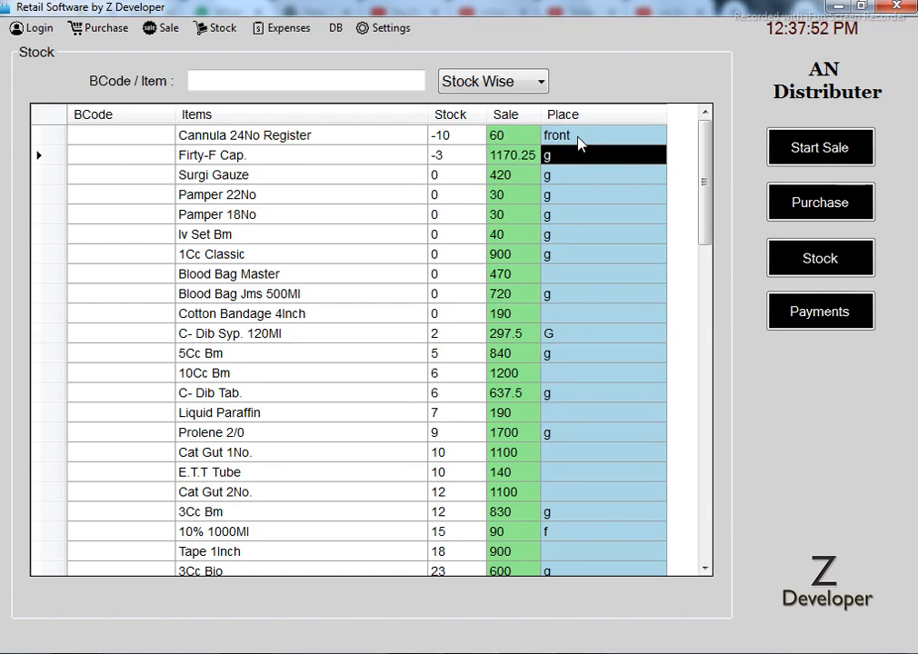
{"action": "mouse_move", "coordinate": [705, 141]}
{"action": "left_mouse_down"}
{"action": "mouse_move", "coordinate": [710, 498]}
{"action": "mouse_move", "coordinate": [727, 143]}
{"action": "mouse_move", "coordinate": [714, 130]}
{"action": "left_mouse_up"}
Switch the stock listing to Expiry Wise and back to Stock Wise
{"action": "left_click", "coordinate": [473, 89]}
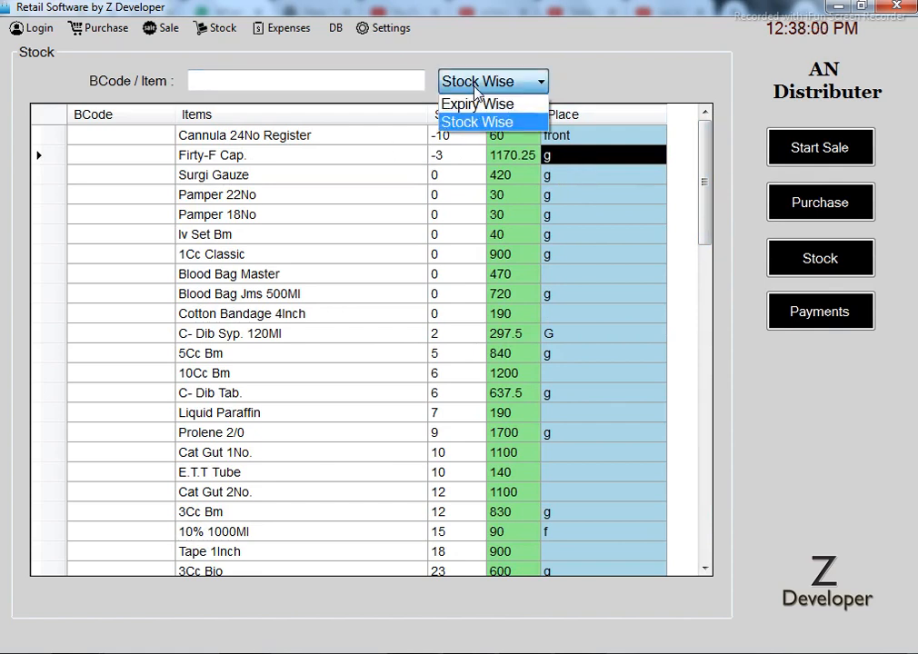
{"action": "left_click", "coordinate": [495, 111]}
{"action": "left_click_drag", "start_coordinate": [703, 139], "coordinate": [720, 127]}
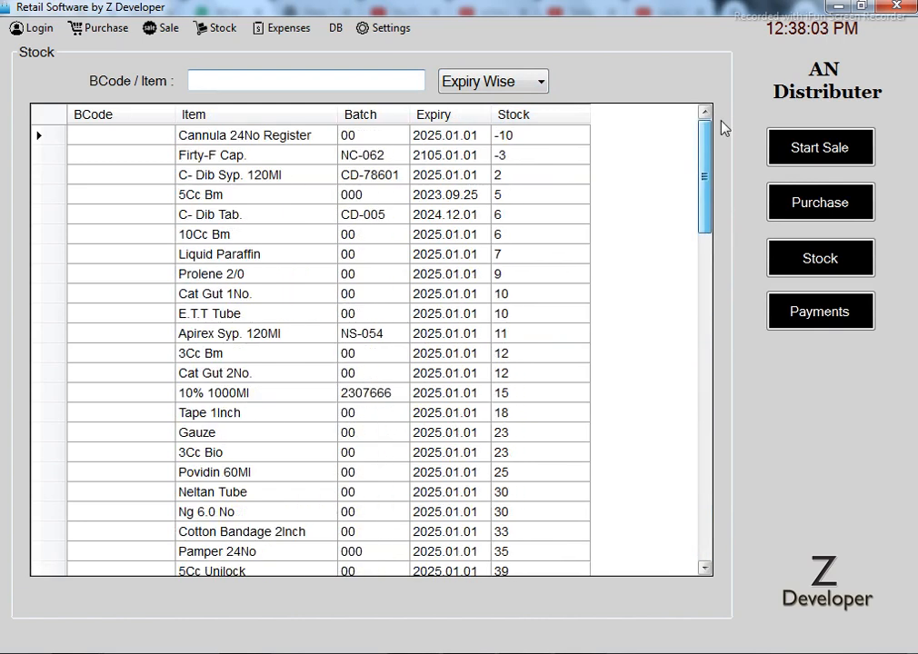
{"action": "left_click", "coordinate": [474, 84]}
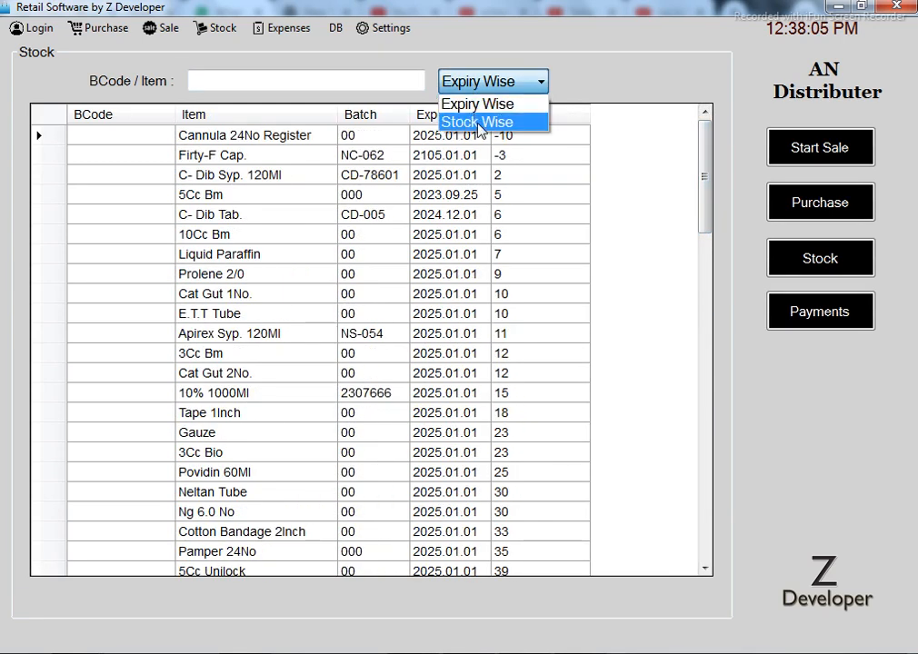
{"action": "left_click", "coordinate": [480, 123]}
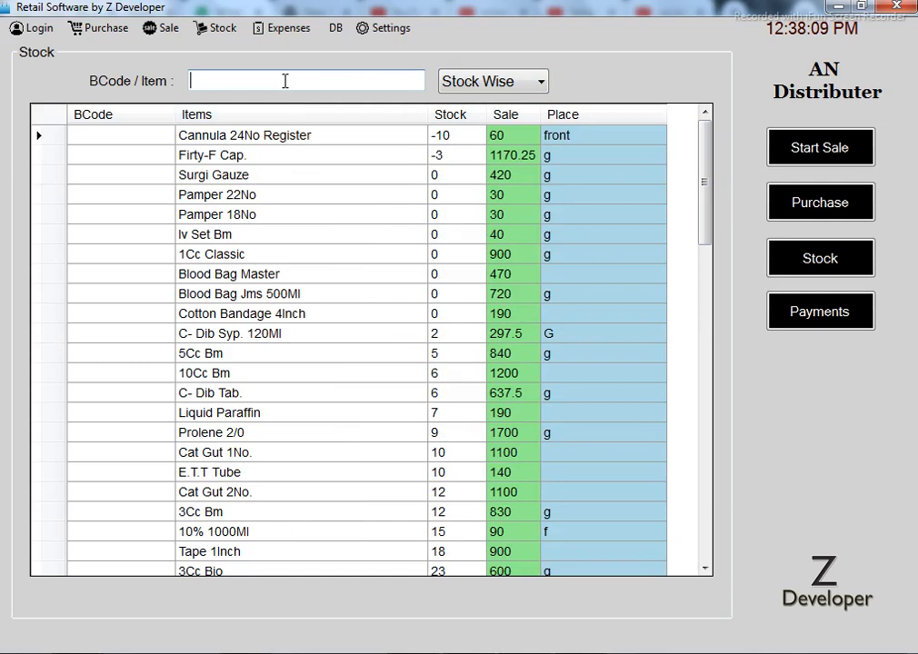
Filter the stock by 'ac' and change Acefyl Cough Syp. 125Ml's sale price to 105
{"action": "type", "text": "ac"}
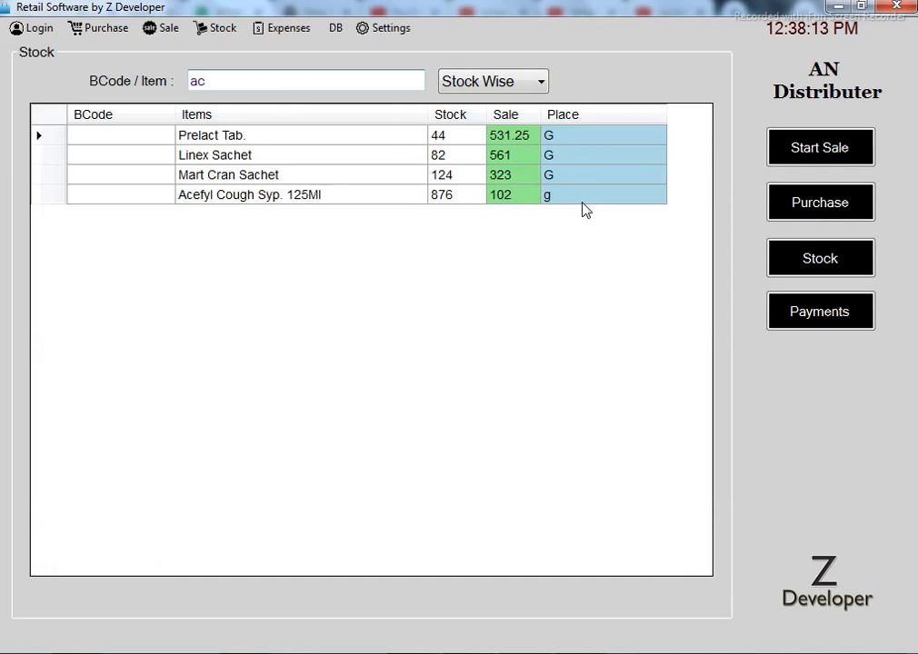
{"action": "left_click", "coordinate": [507, 202]}
{"action": "type", "text": "105"}
{"action": "key", "text": "Return"}
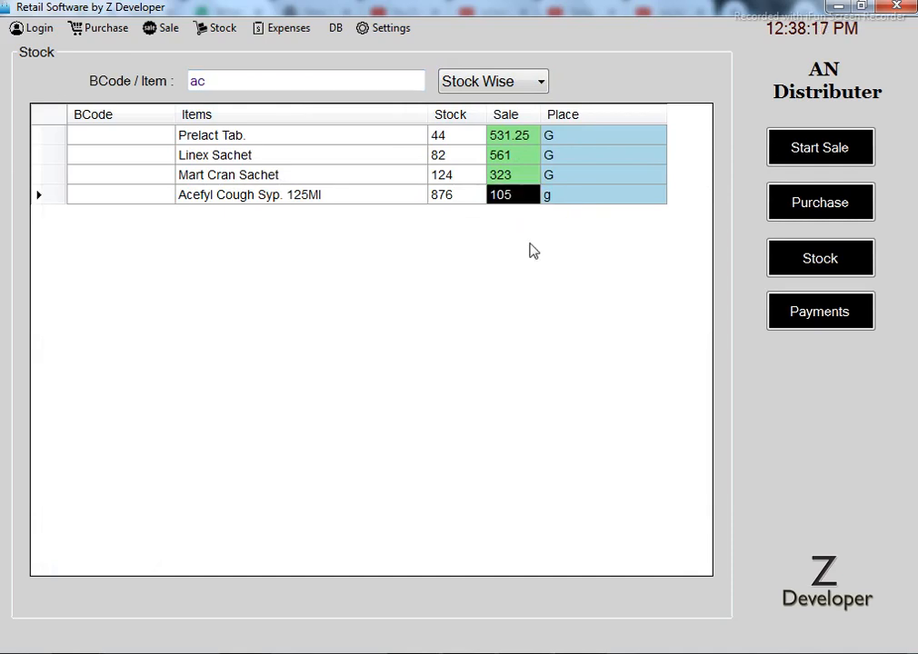
{"action": "left_click", "coordinate": [283, 28]}
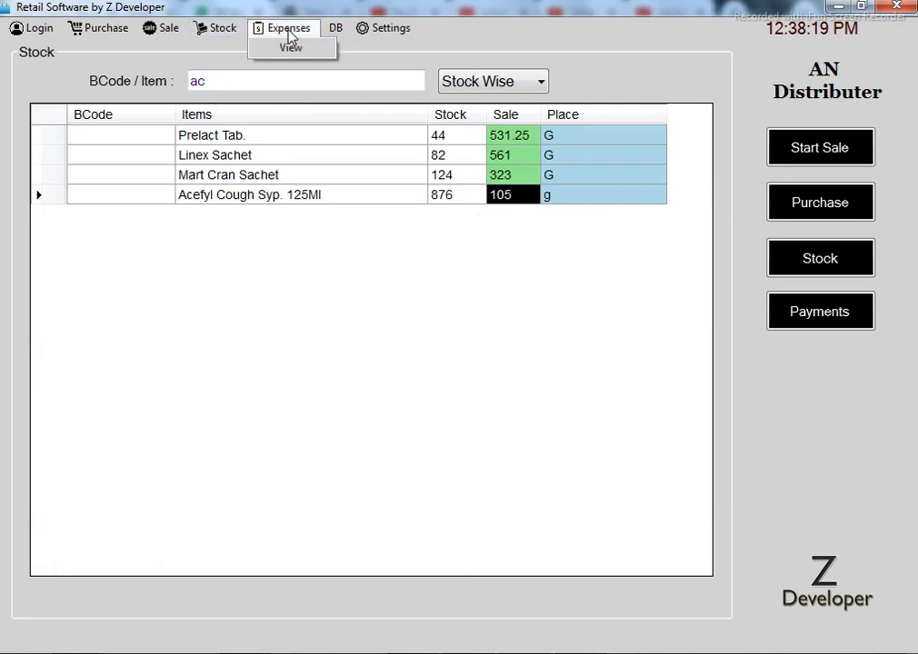
{"action": "left_click", "coordinate": [291, 50]}
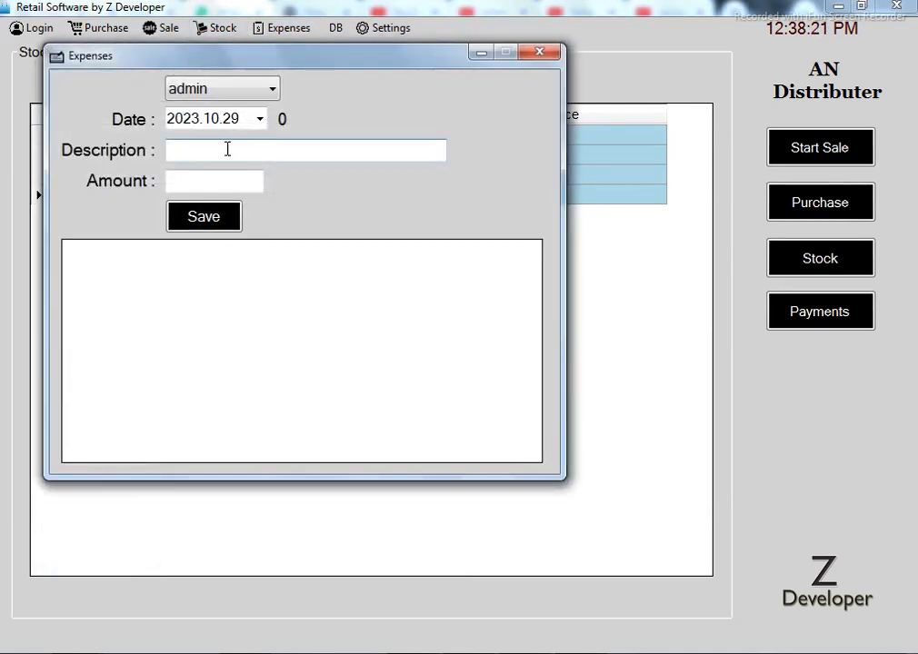
{"action": "left_click", "coordinate": [189, 177]}
{"action": "left_click", "coordinate": [542, 54]}
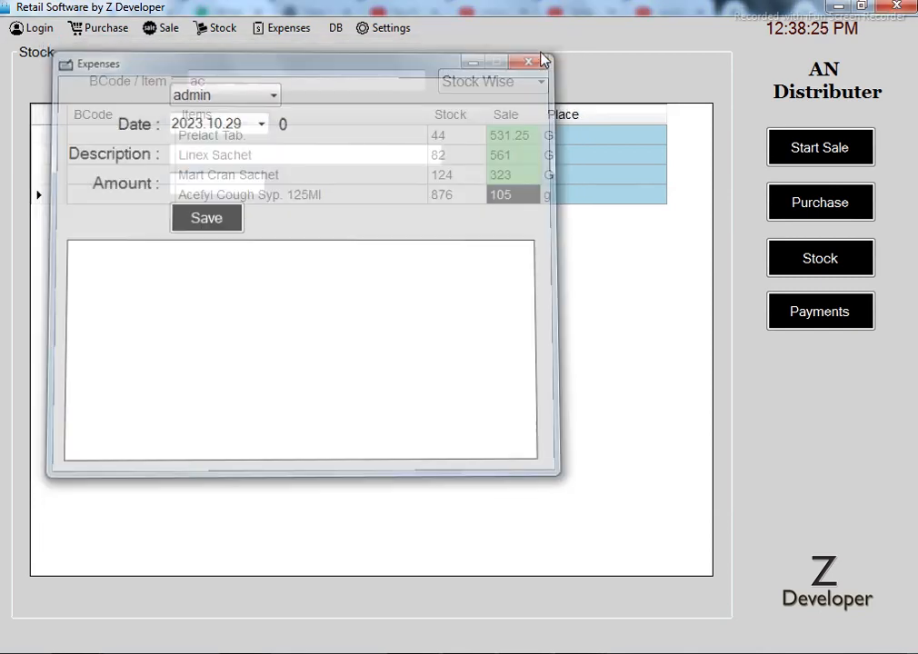
{"action": "left_click", "coordinate": [336, 30]}
Open the Dash Board with admin as user and refresh the 2023.10.29 totals to 102
{"action": "left_click", "coordinate": [373, 48]}
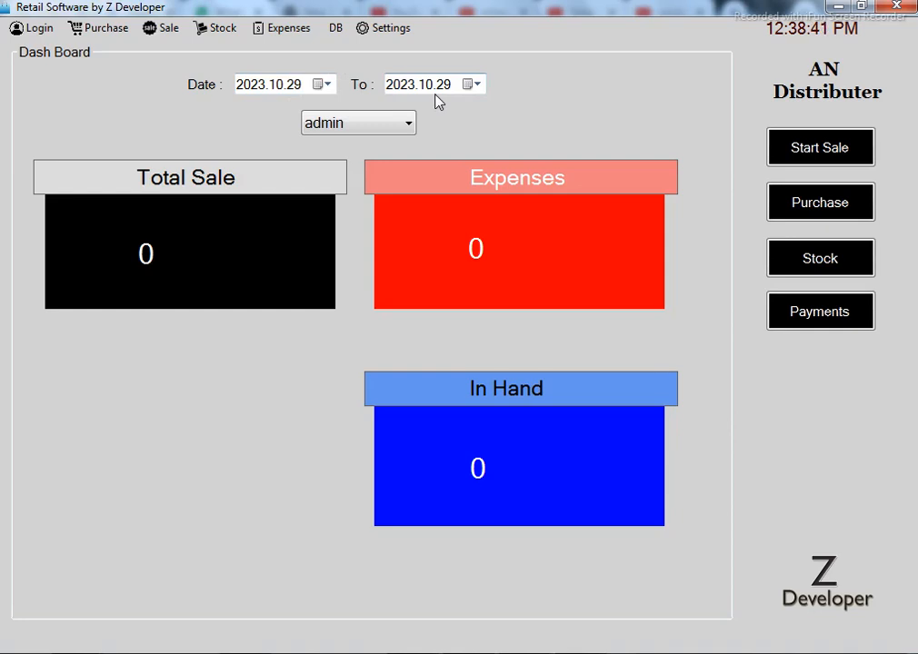
{"action": "left_click", "coordinate": [410, 127]}
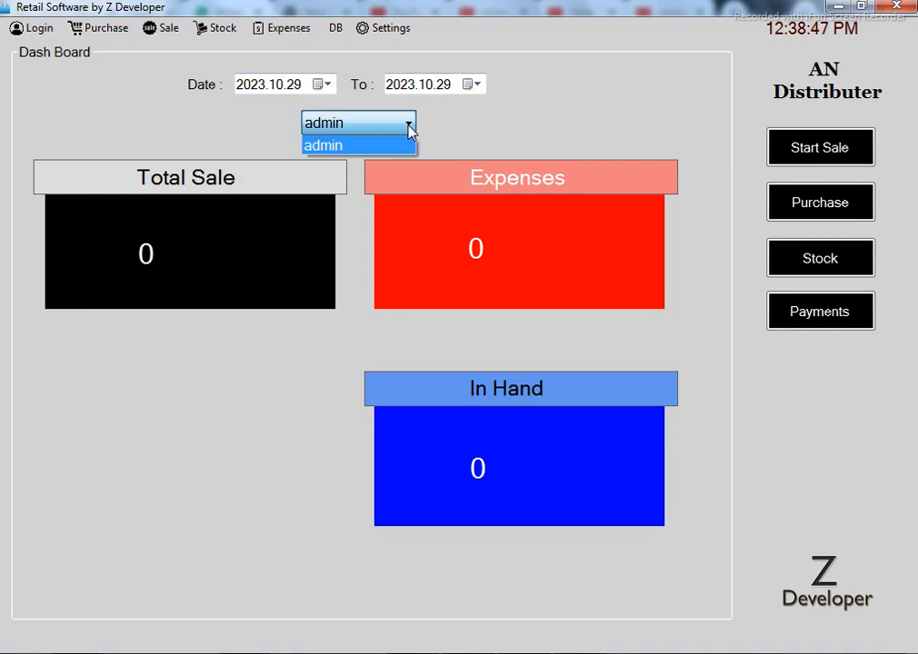
{"action": "left_click", "coordinate": [443, 83]}
{"action": "left_click", "coordinate": [447, 87]}
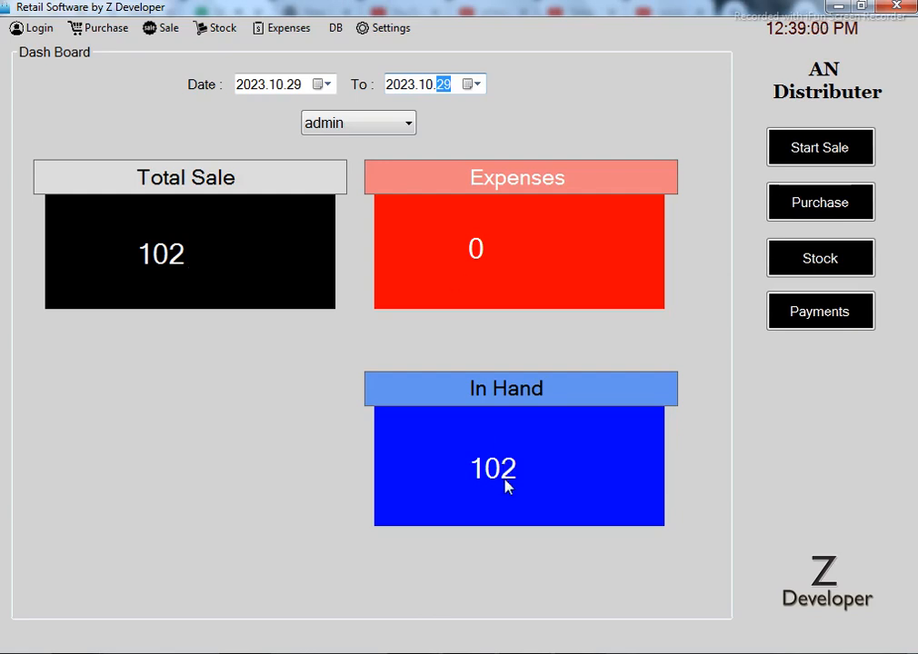
{"action": "left_click", "coordinate": [383, 124]}
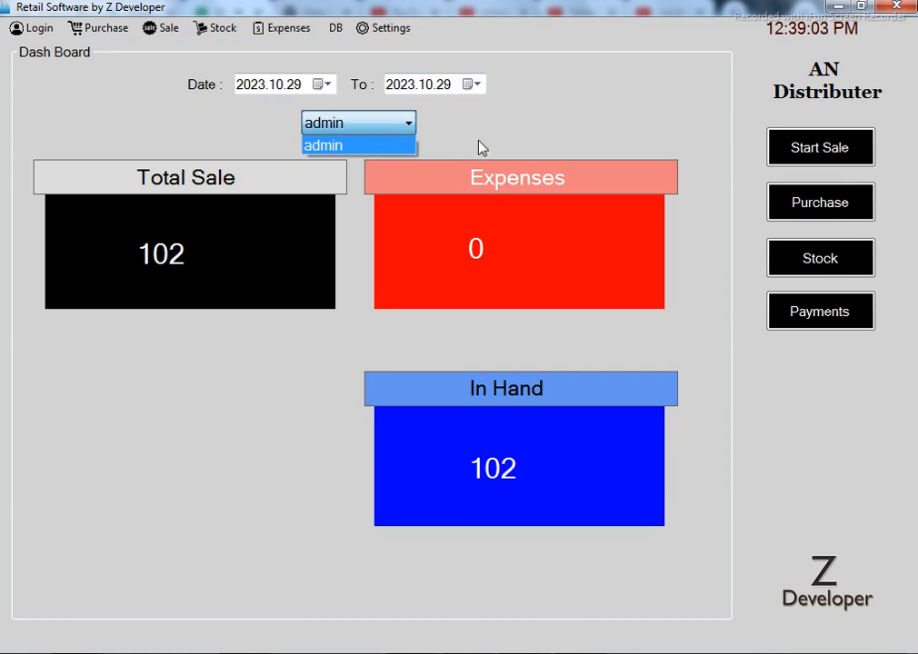
{"action": "left_click", "coordinate": [409, 145]}
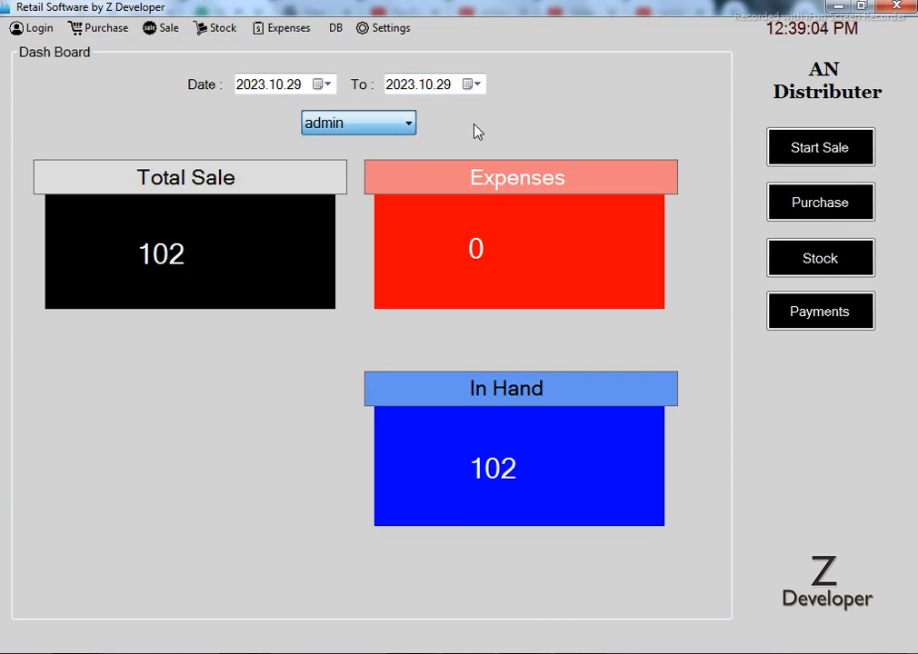
Try the Start Sale, Purchase, Stock and Payments shortcut buttons, closing Payments
{"action": "left_click", "coordinate": [822, 162]}
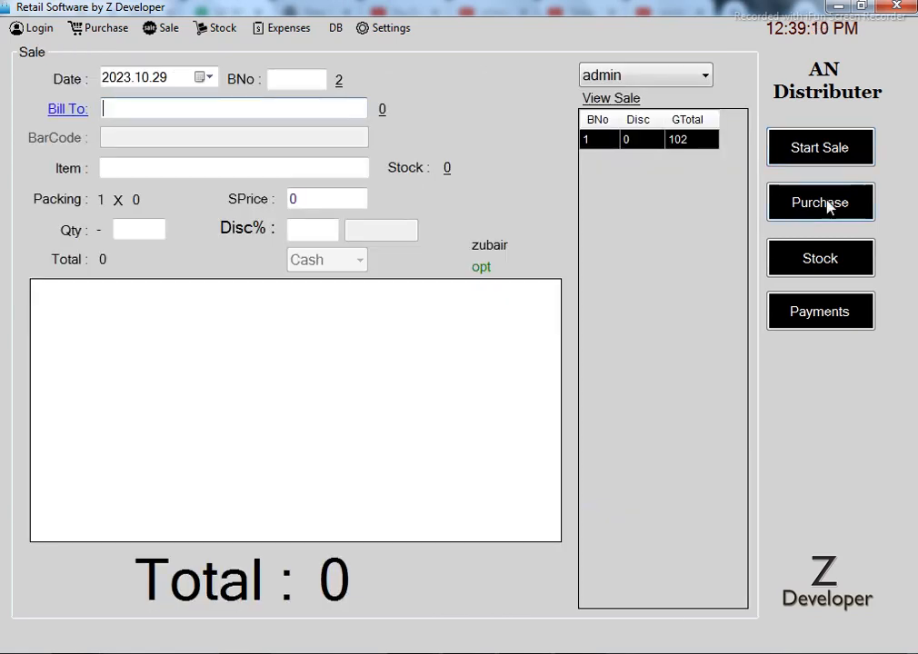
{"action": "left_click", "coordinate": [823, 202]}
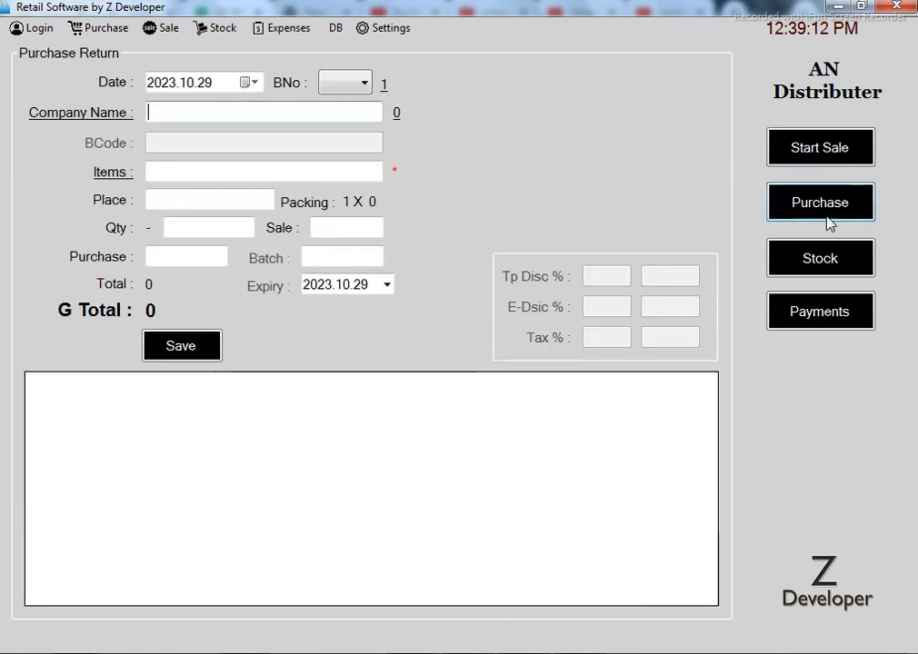
{"action": "left_click", "coordinate": [823, 265]}
{"action": "left_click", "coordinate": [825, 327]}
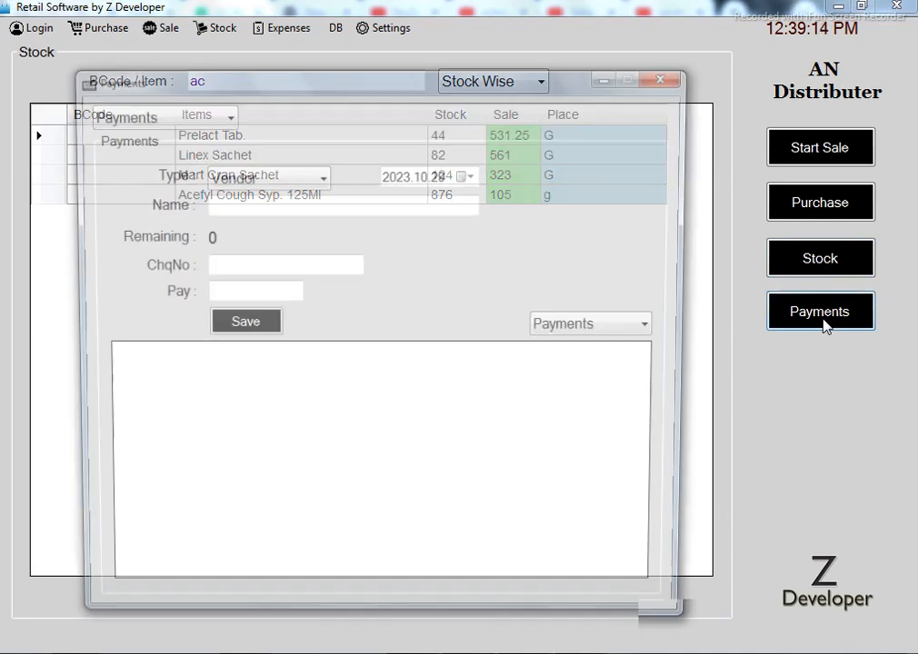
{"action": "key", "text": "Escape"}
Return to the Dash Board, then bring up a blank Sale Form
{"action": "left_click", "coordinate": [381, 28]}
{"action": "mouse_move", "coordinate": [333, 32]}
{"action": "left_click", "coordinate": [372, 48]}
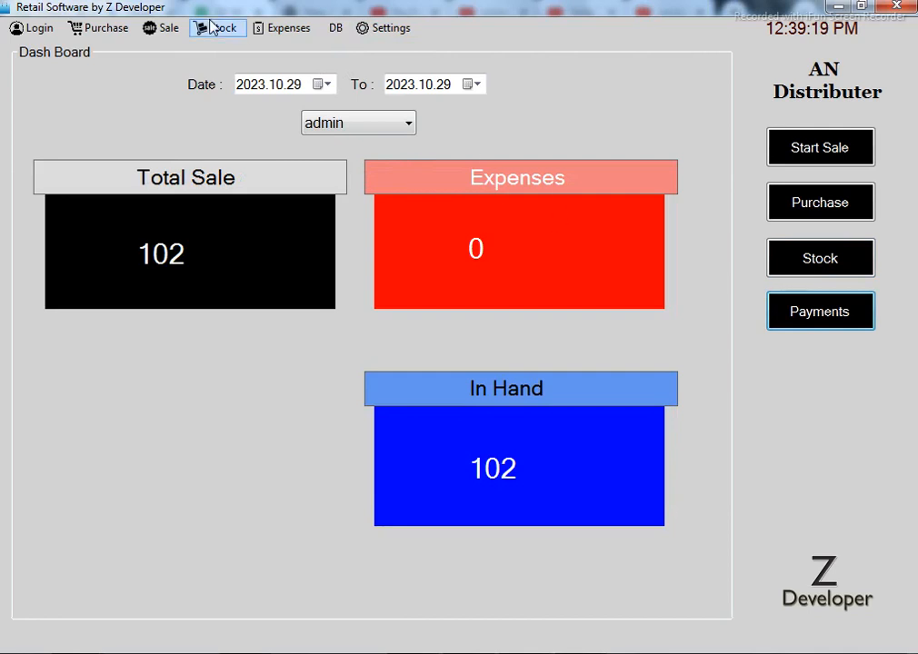
{"action": "left_click", "coordinate": [100, 28]}
{"action": "mouse_move", "coordinate": [165, 28]}
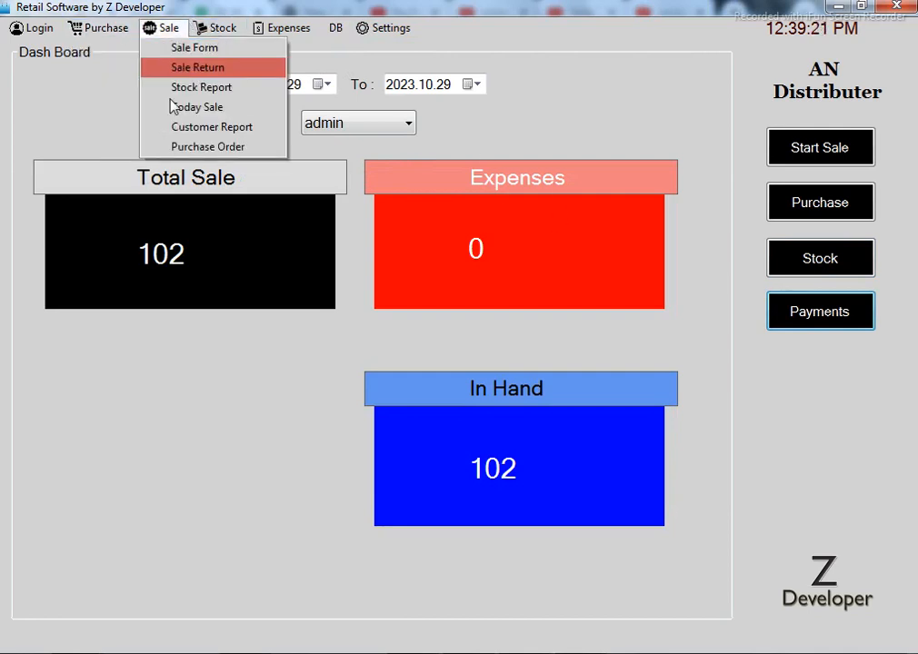
{"action": "left_click", "coordinate": [187, 47]}
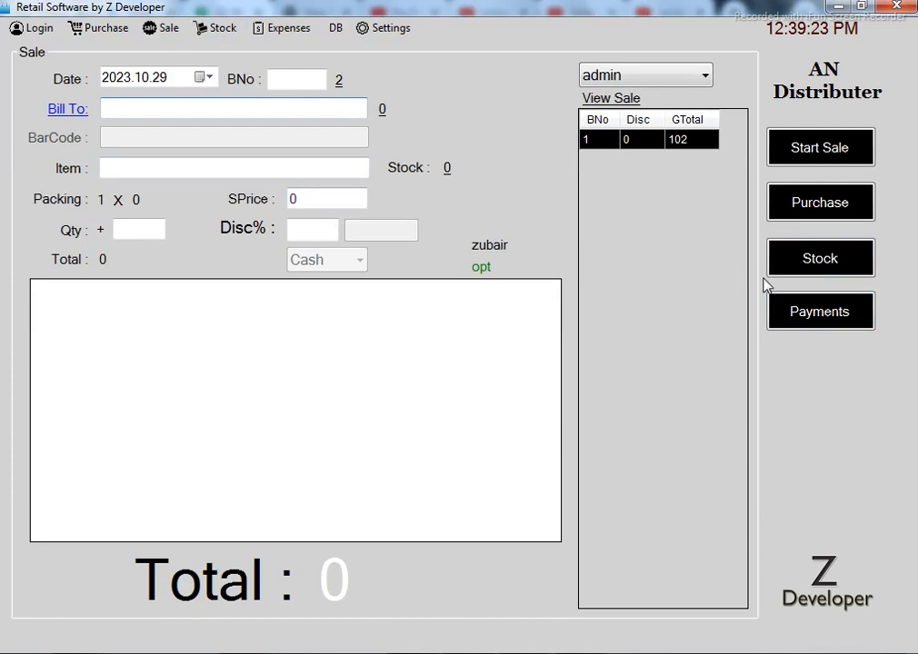